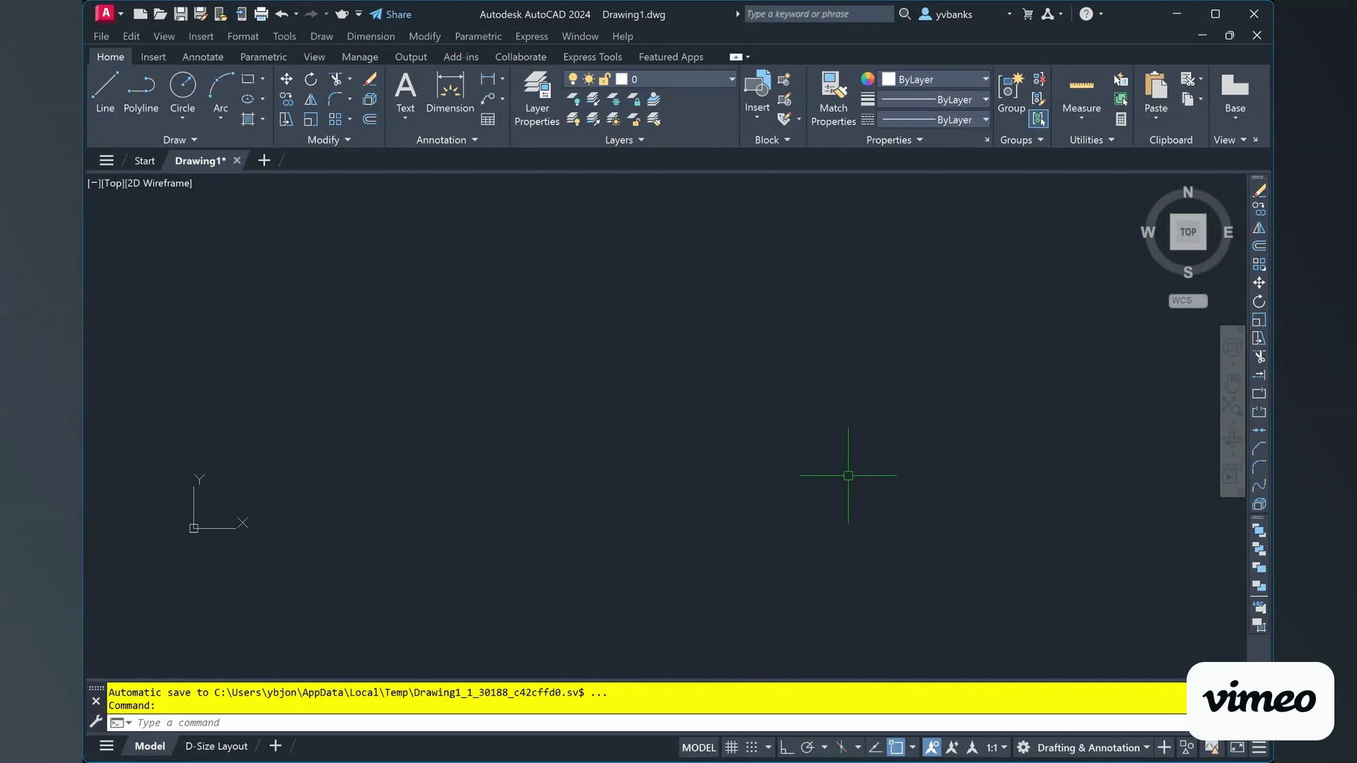
- Draw a circle by picking its centre and a radius point
{"action": "left_click", "coordinate": [177, 88]}
{"action": "left_click", "coordinate": [481, 425]}
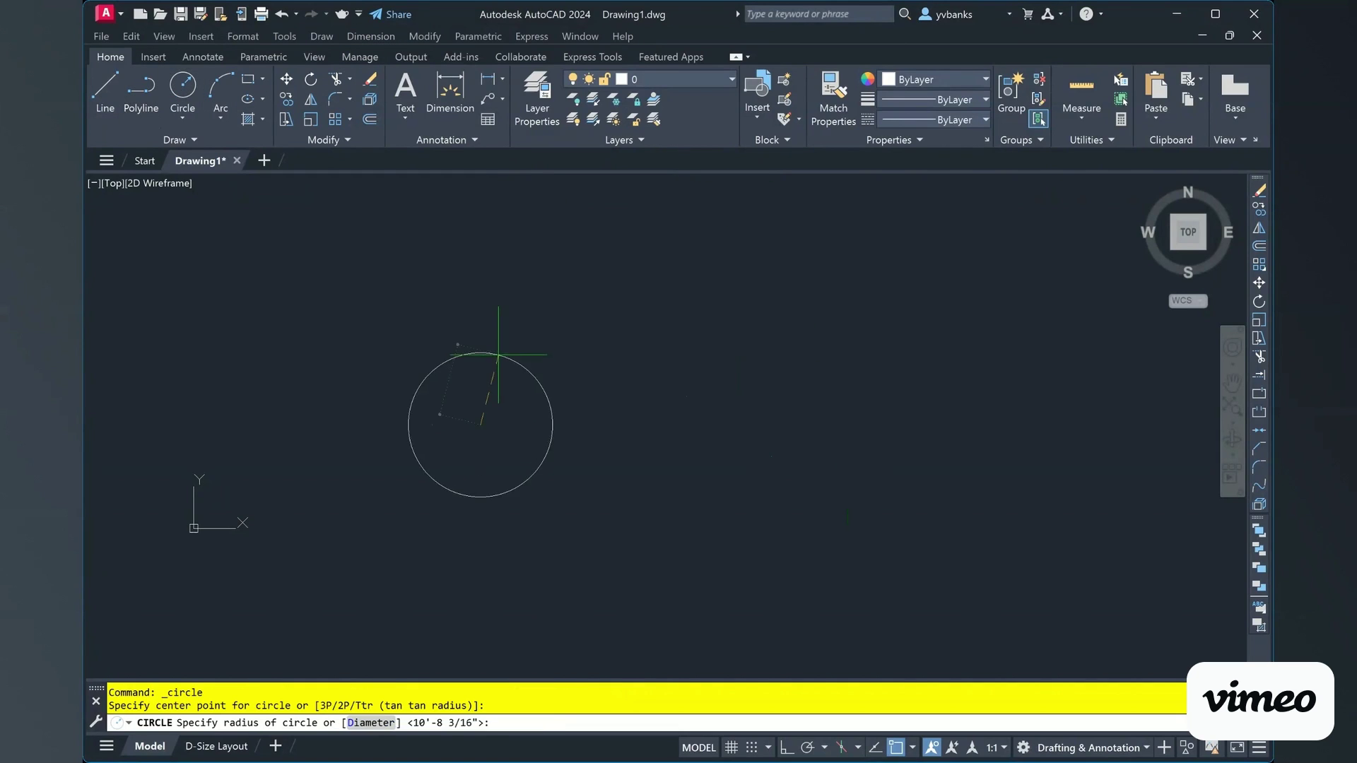
{"action": "left_click", "coordinate": [497, 345]}
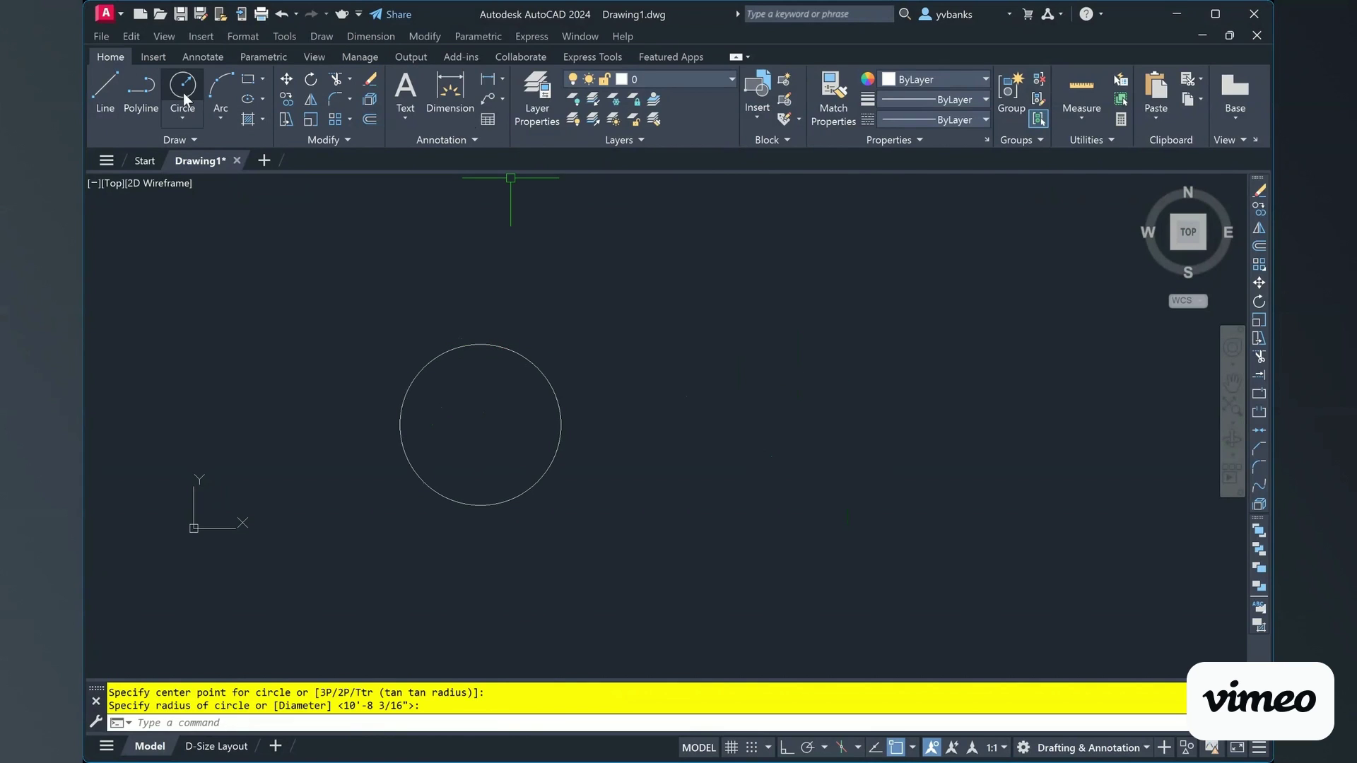
- Copy the circle from its centre to a spot up and to the right
{"action": "left_click", "coordinate": [455, 349]}
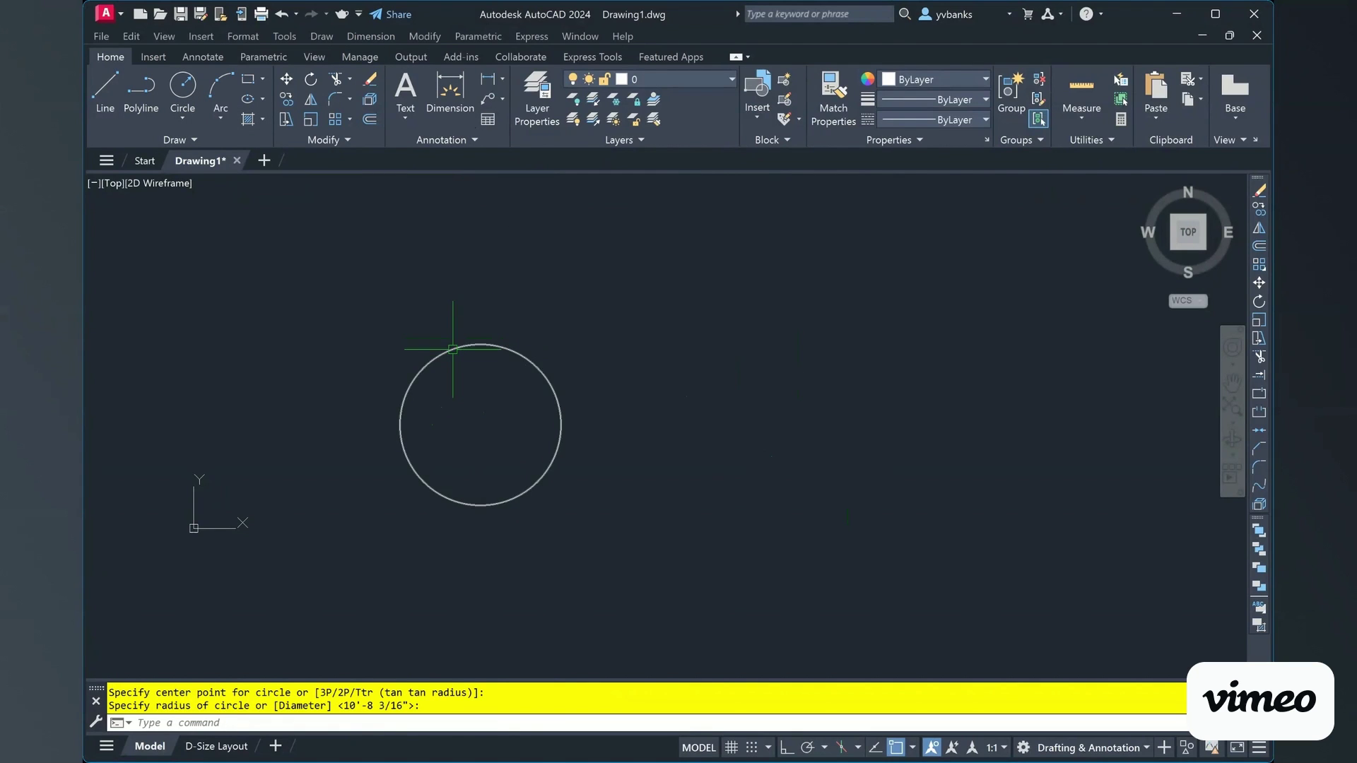
{"action": "left_click", "coordinate": [287, 99]}
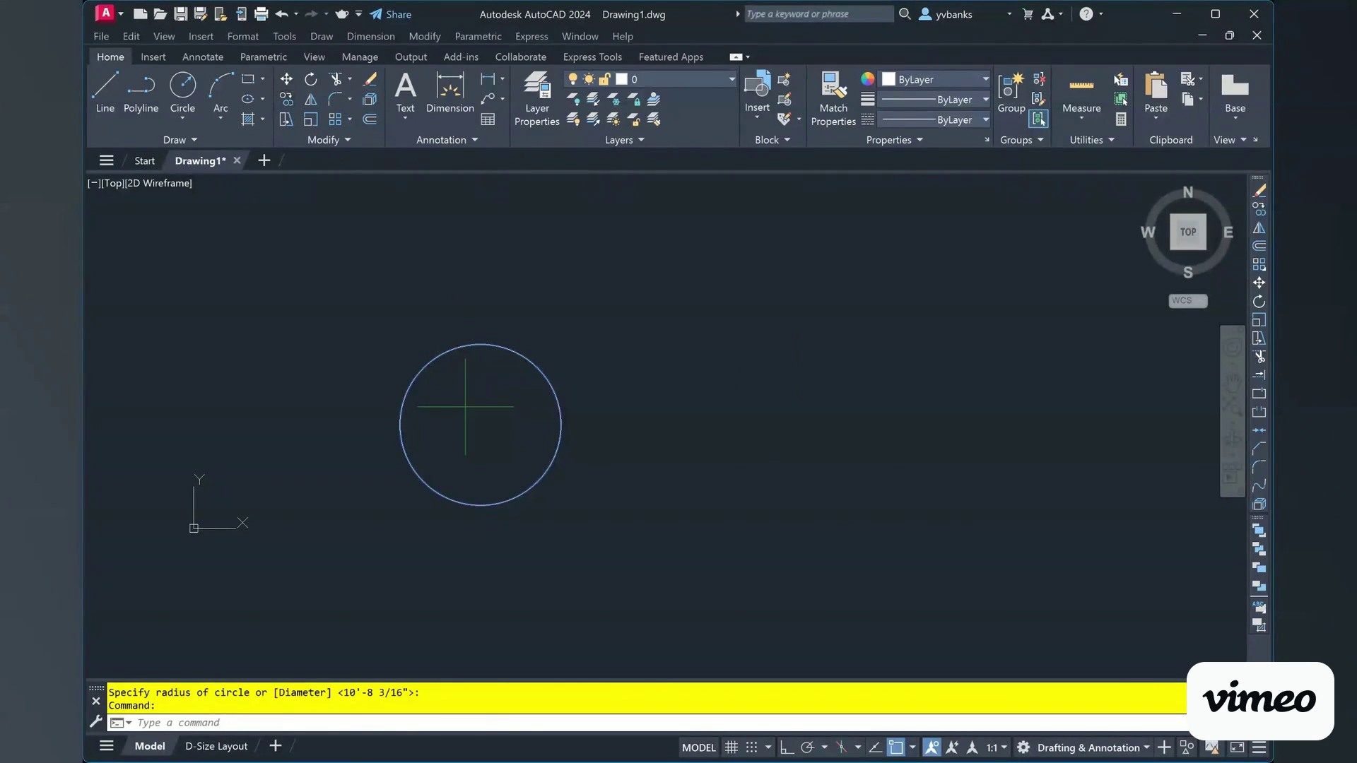
{"action": "left_click", "coordinate": [474, 426]}
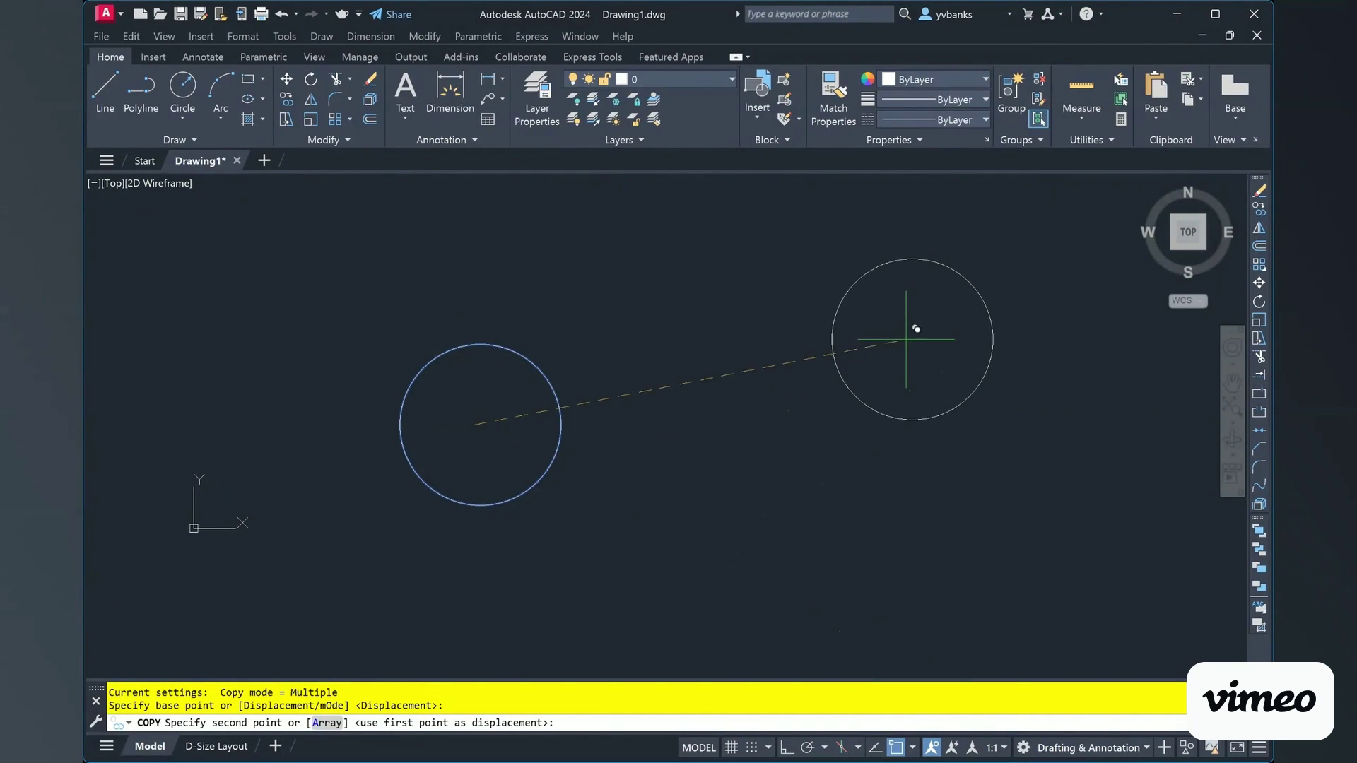
{"action": "left_click", "coordinate": [911, 339]}
{"action": "key", "text": "Escape"}
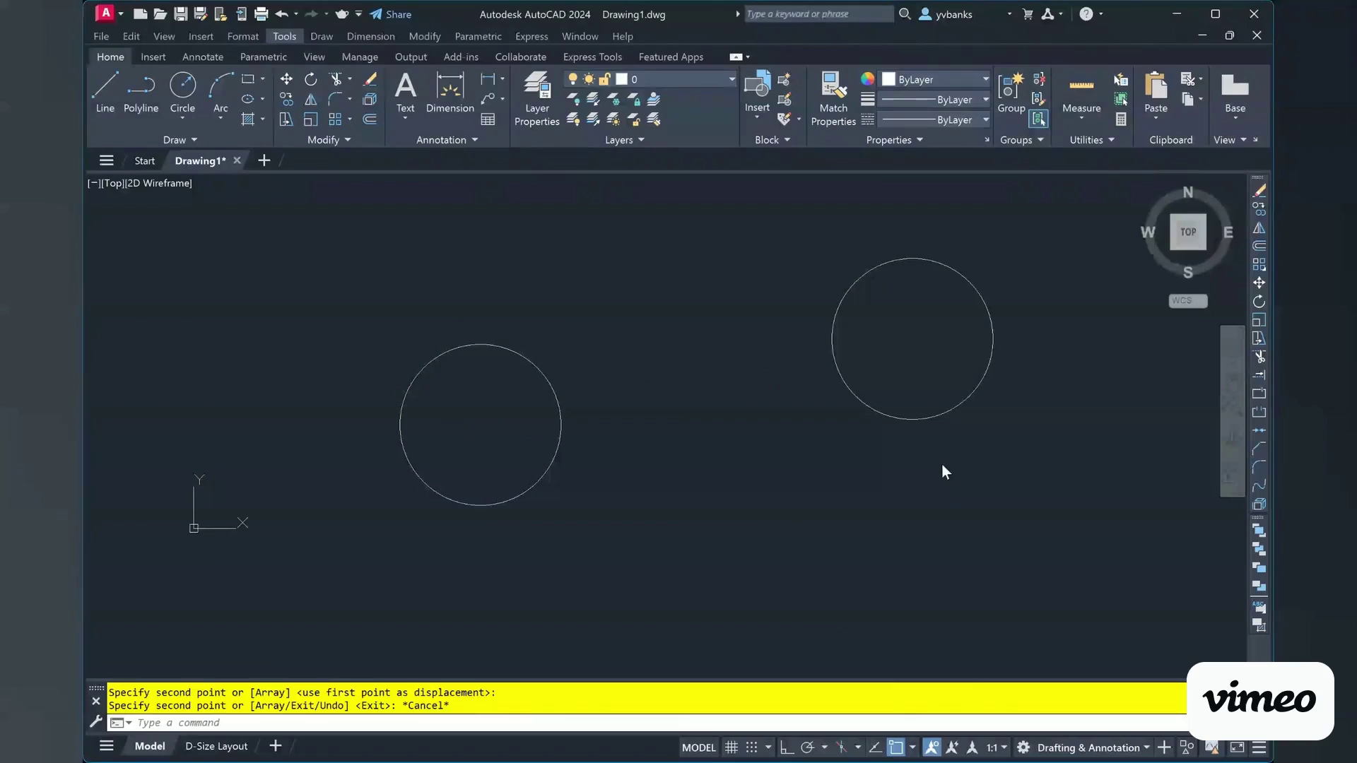
- Hatch the left and right circles with the green CORK pattern at scale 80
{"action": "left_click", "coordinate": [262, 129]}
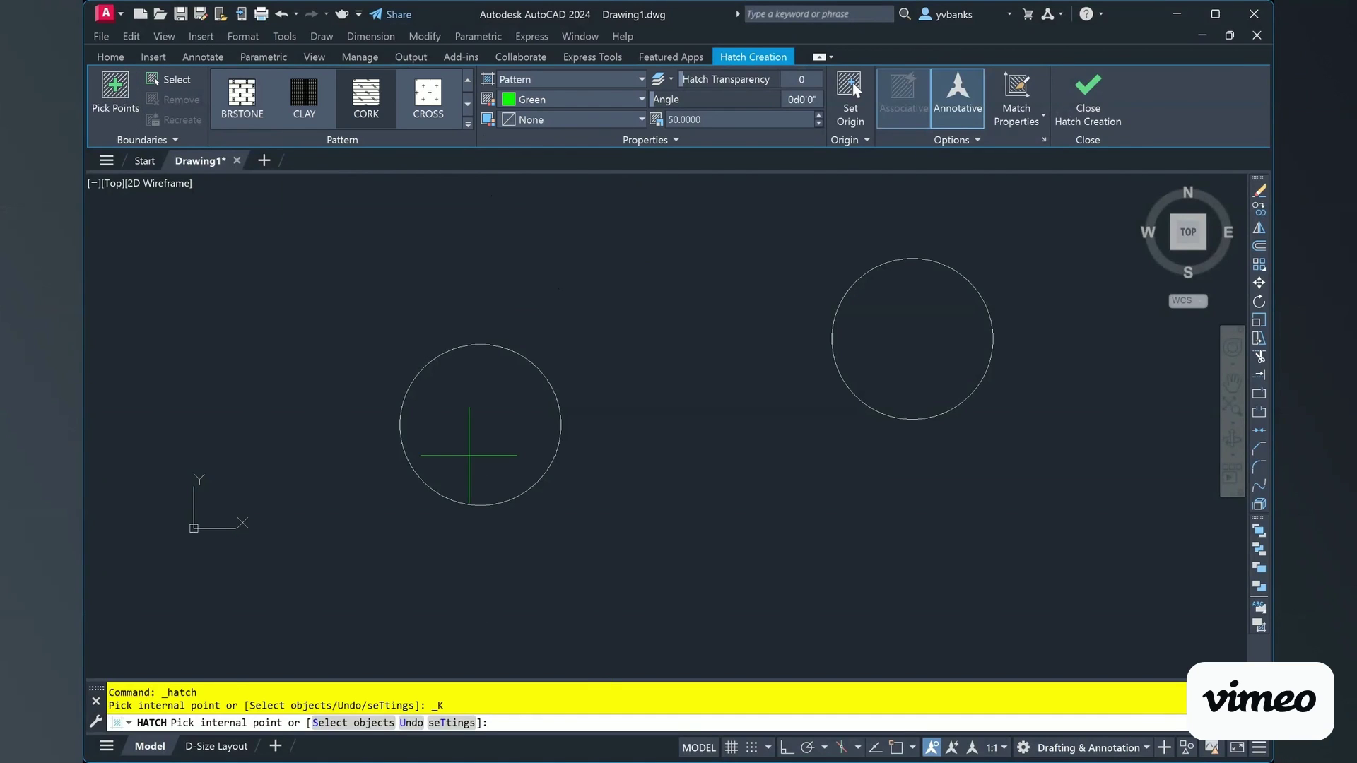
{"action": "left_click", "coordinate": [470, 428]}
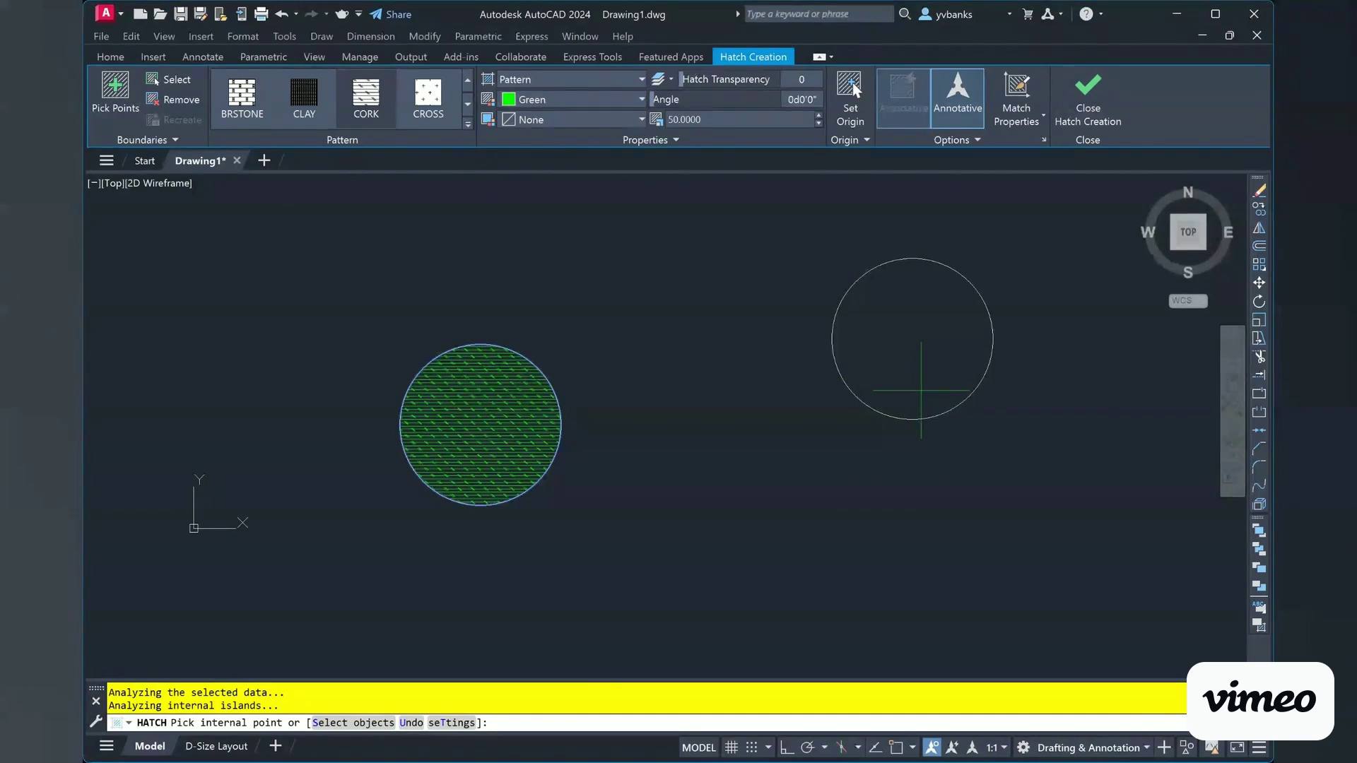
{"action": "left_click", "coordinate": [913, 374]}
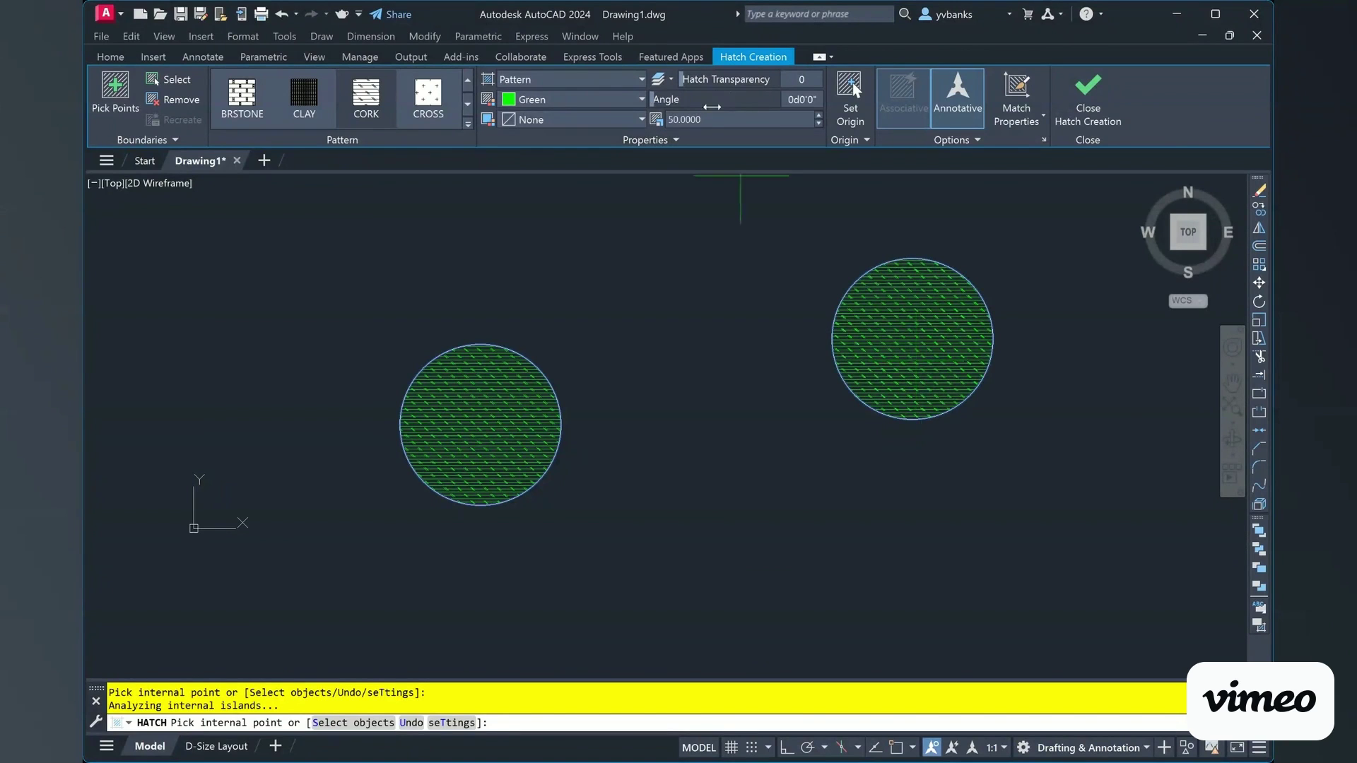
{"action": "left_click", "coordinate": [712, 121]}
{"action": "type", "text": "80"}
{"action": "key", "text": "Return"}
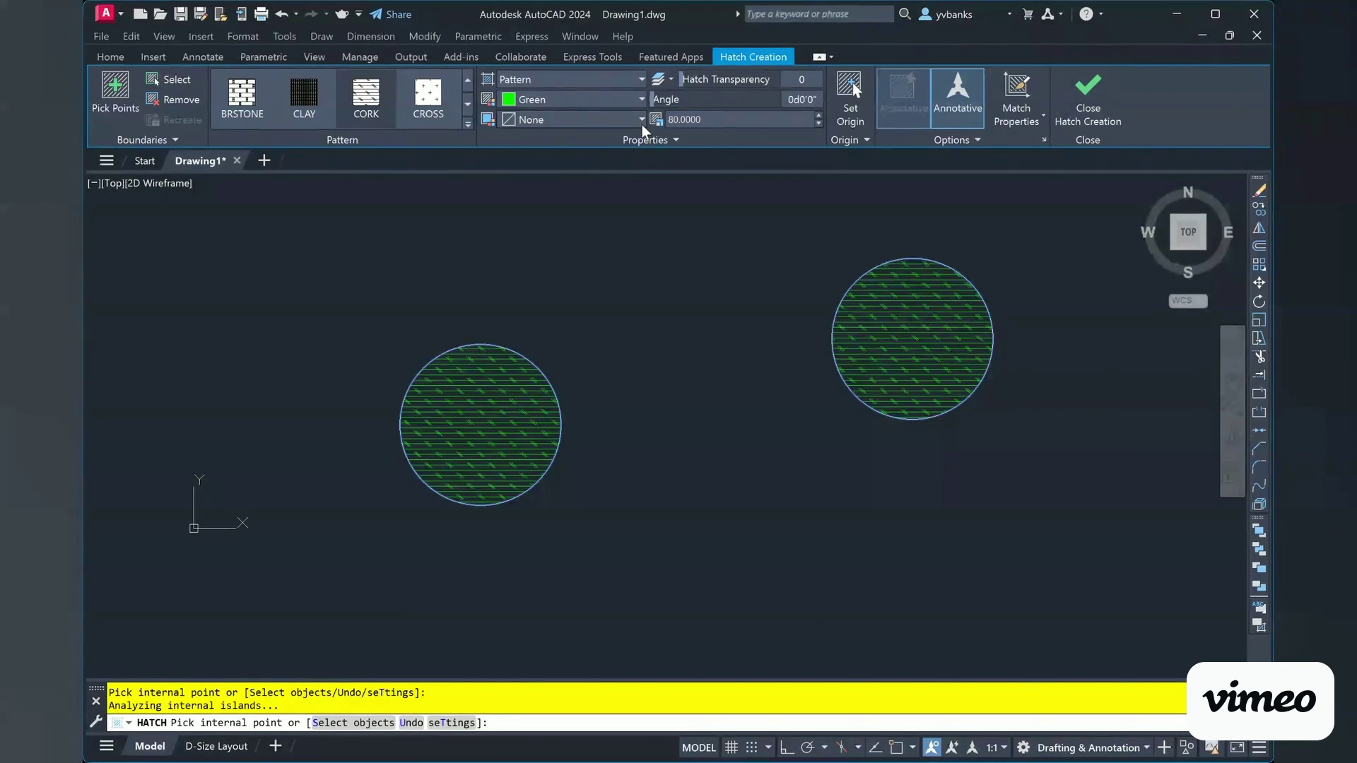
{"action": "scroll", "coordinate": [897, 522], "scroll_direction": "up", "scroll_amount": 2}
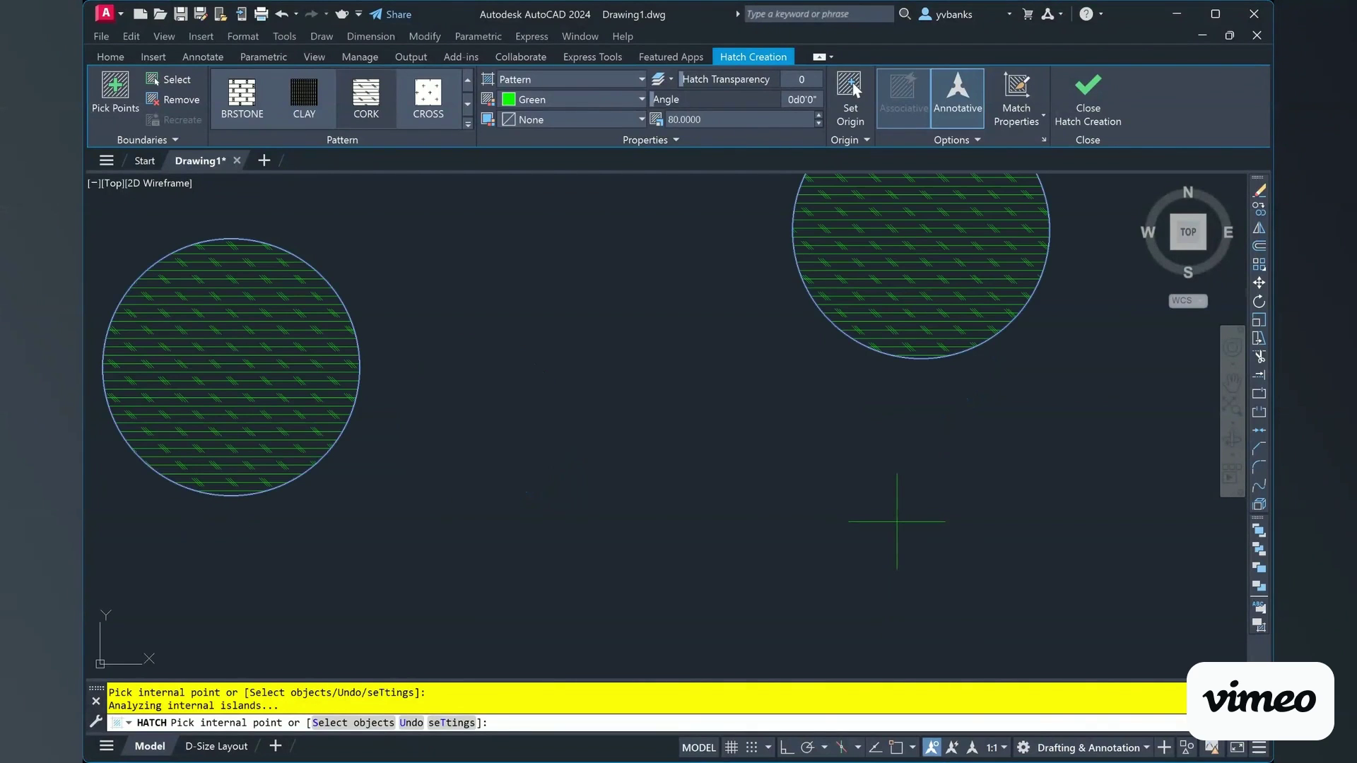
{"action": "scroll", "coordinate": [866, 560], "scroll_direction": "down", "scroll_amount": 2}
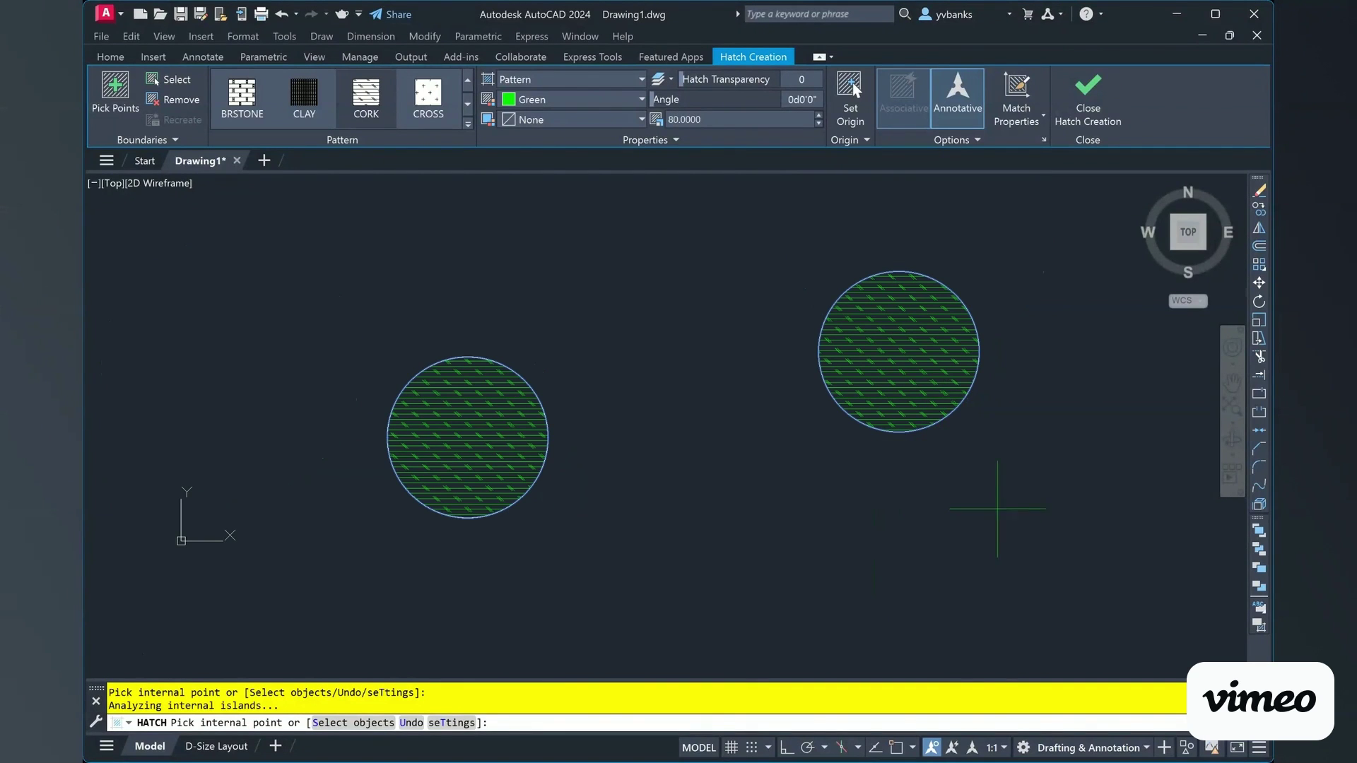
{"action": "key", "text": "Return"}
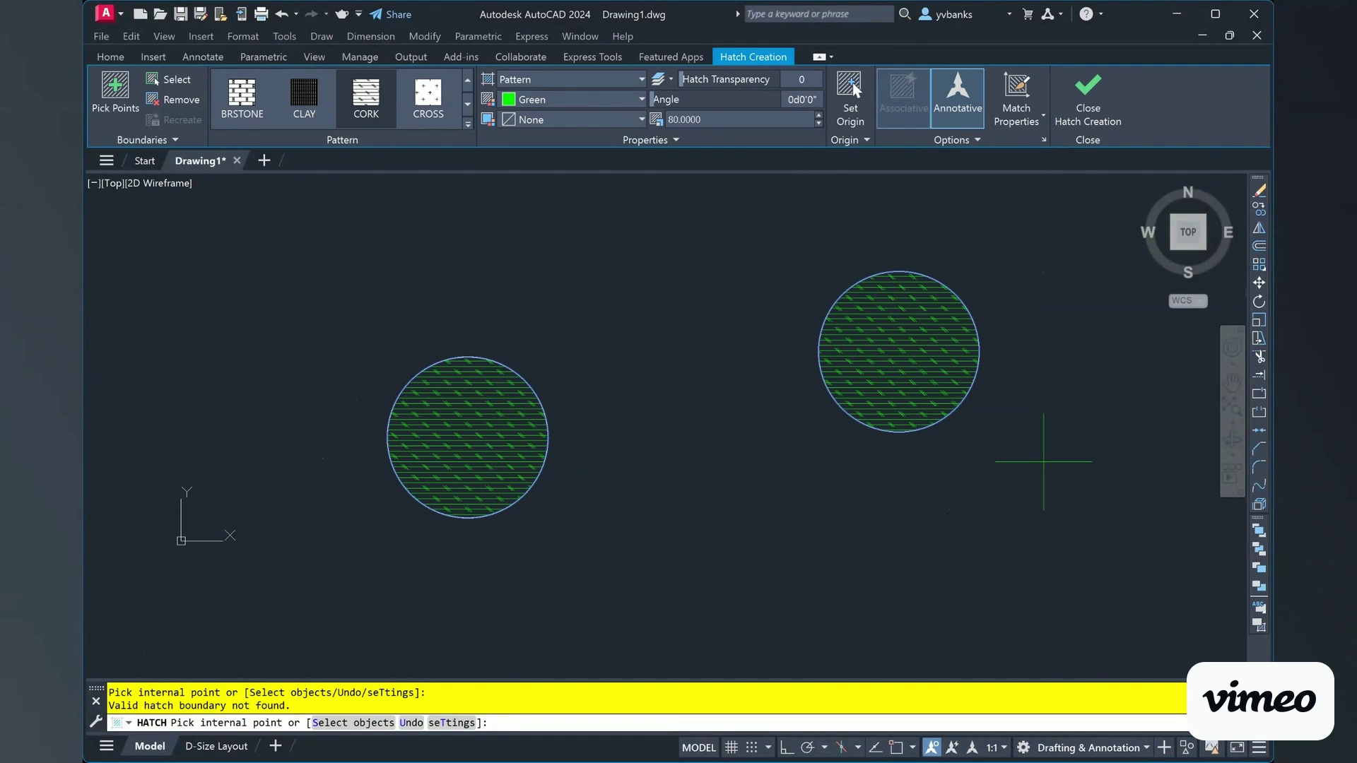
- Window-select the right circle with its hatch and move it down beside the left circle
{"action": "key", "text": "Escape"}
{"action": "left_click", "coordinate": [1050, 464]}
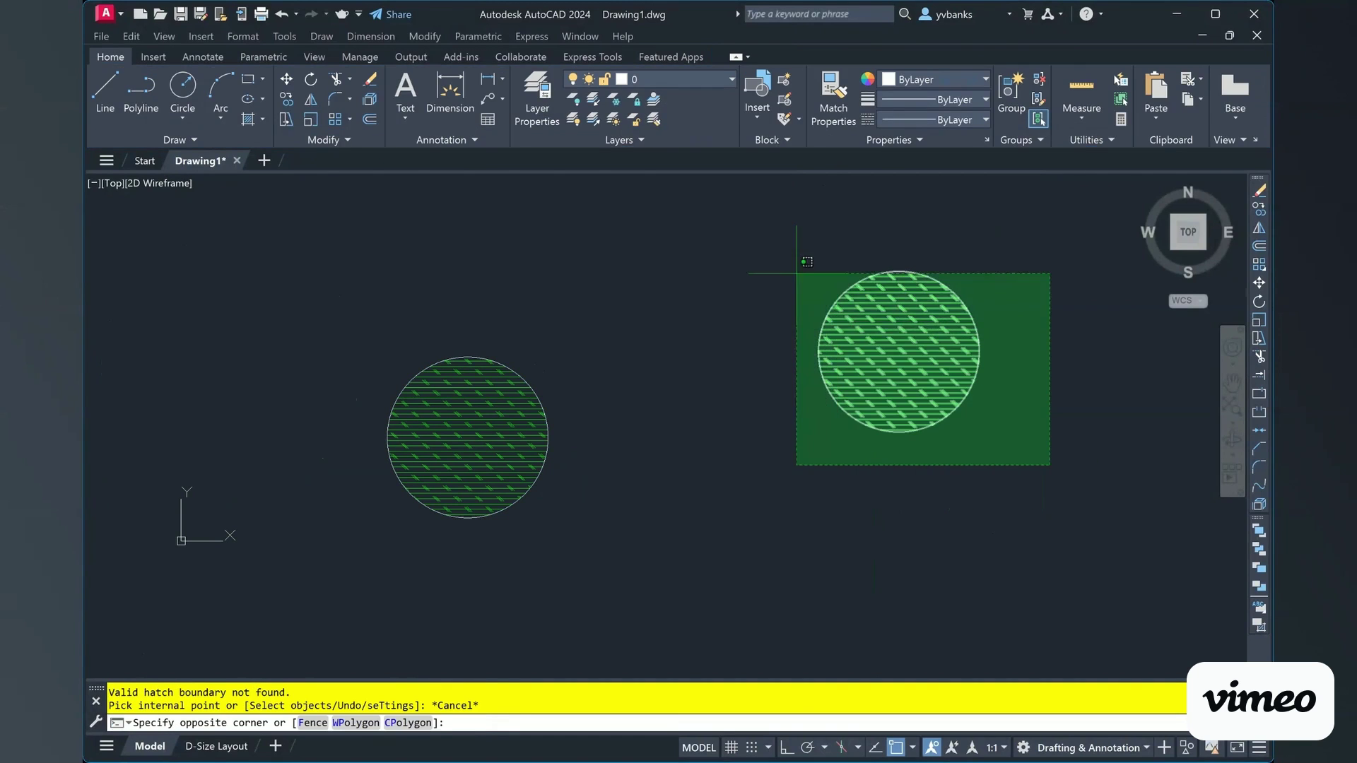
{"action": "left_click", "coordinate": [789, 237]}
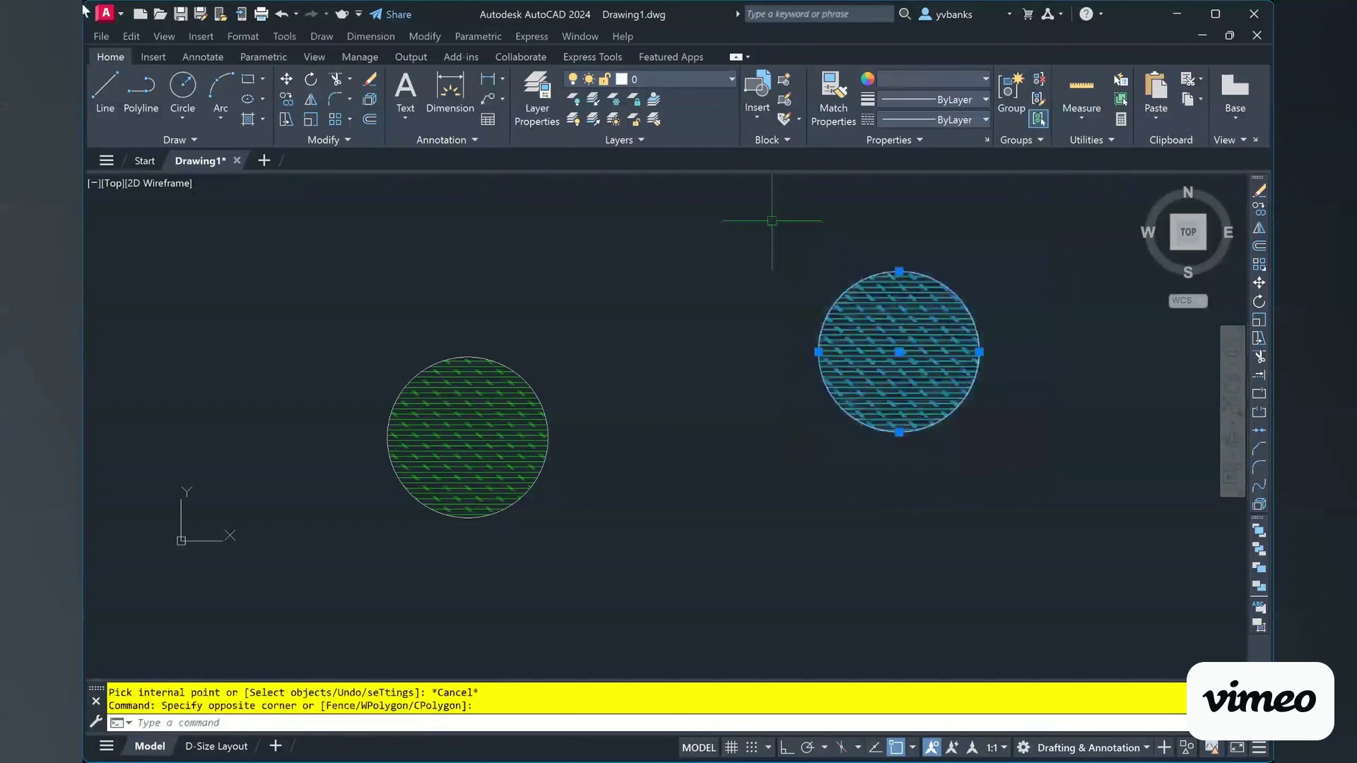
{"action": "left_click", "coordinate": [286, 79]}
{"action": "left_click", "coordinate": [913, 347]}
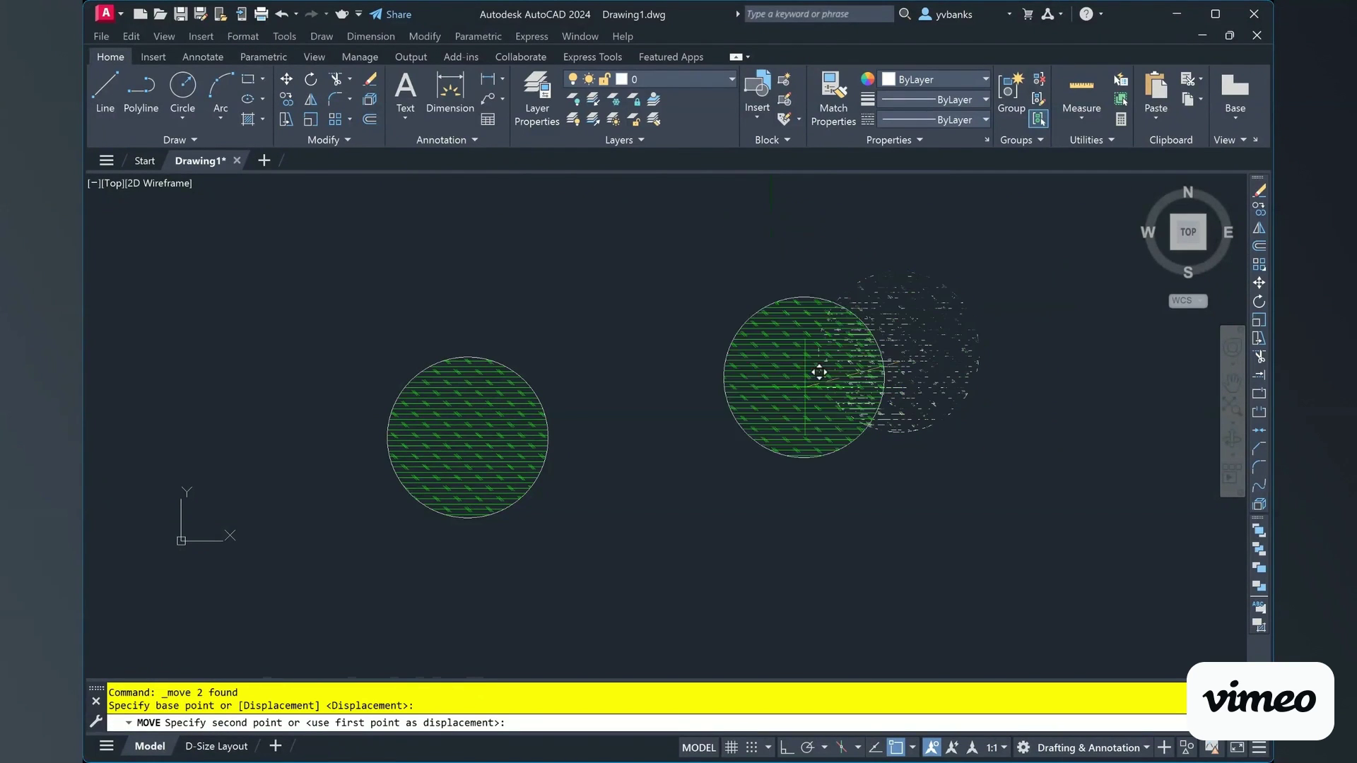
{"action": "left_click", "coordinate": [740, 434]}
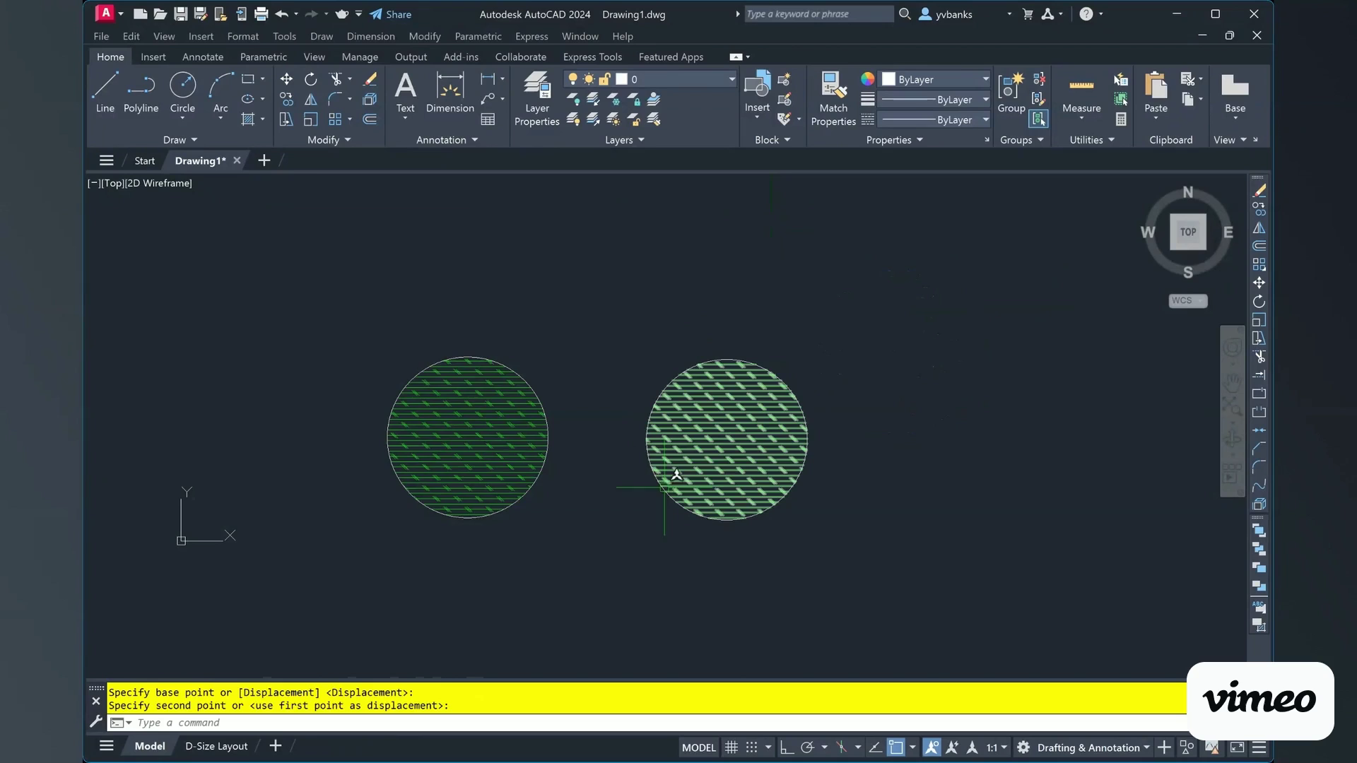
{"action": "key", "text": "Escape"}
{"action": "scroll", "coordinate": [371, 503], "scroll_direction": "up", "scroll_amount": 2}
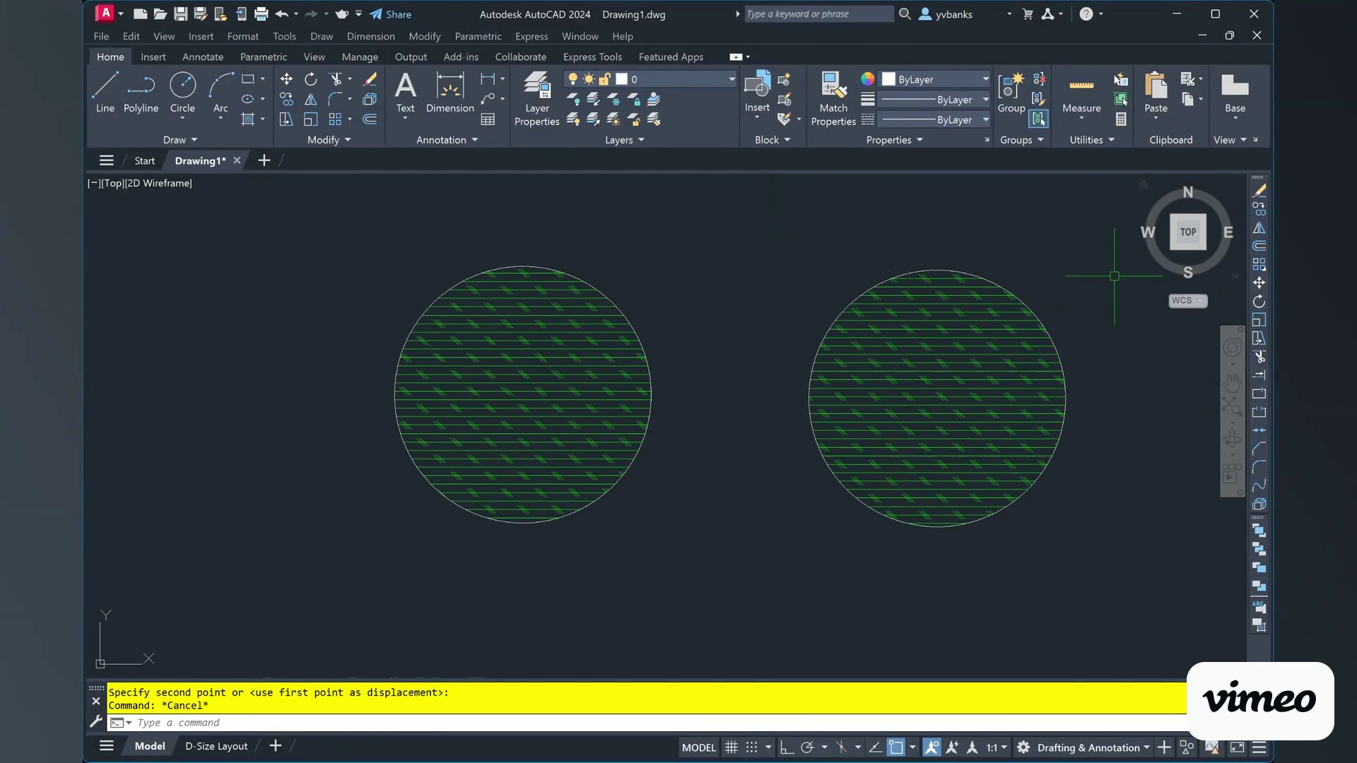
{"action": "scroll", "coordinate": [1114, 276], "scroll_direction": "up", "scroll_amount": 2}
{"action": "scroll", "coordinate": [1096, 274], "scroll_direction": "down", "scroll_amount": 2}
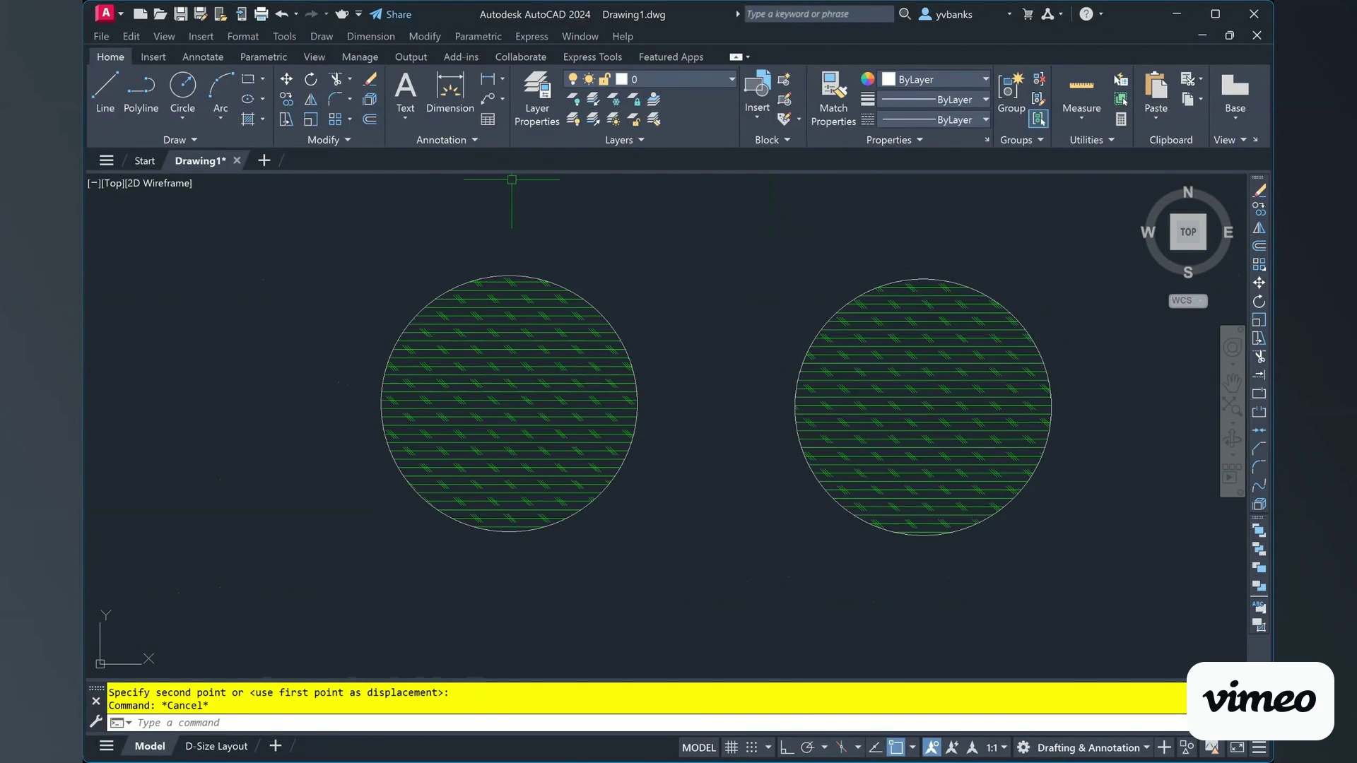
{"action": "key", "text": "Escape"}
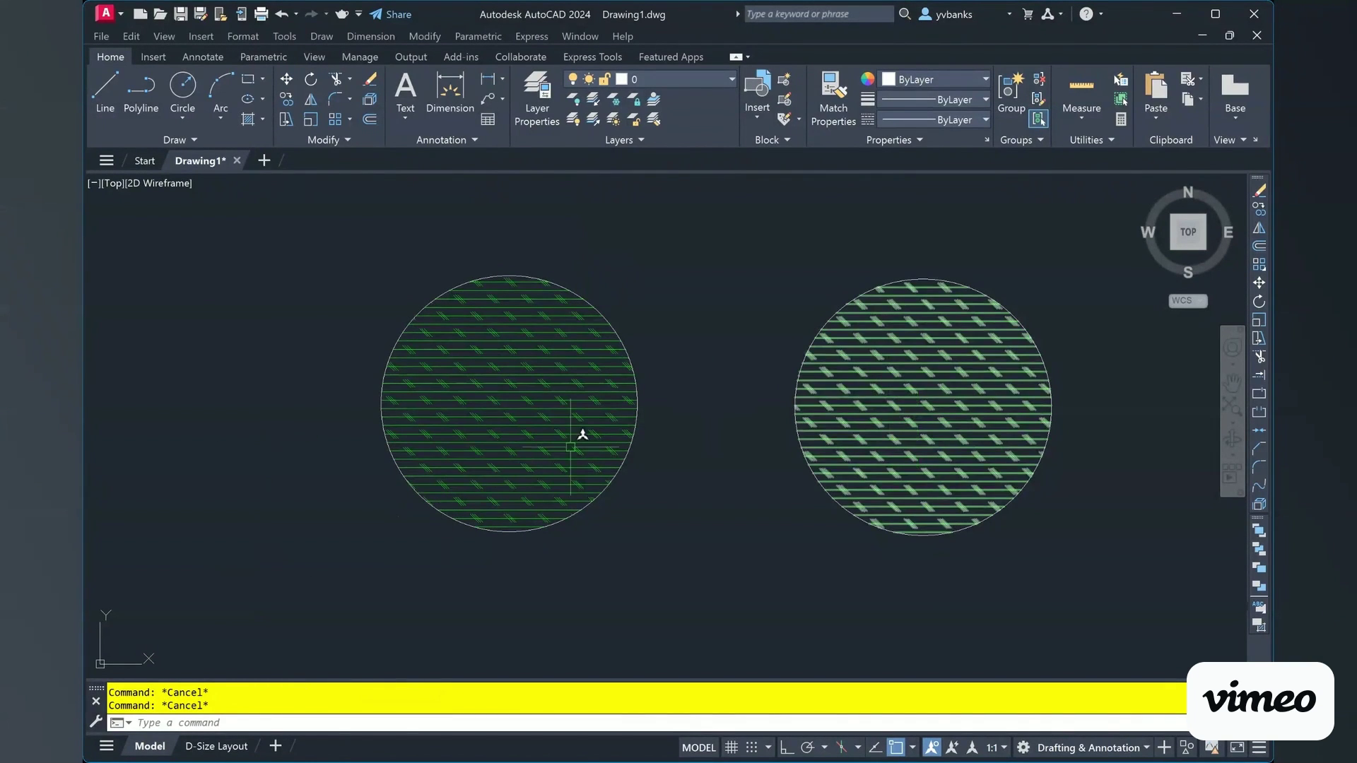
{"action": "left_click", "coordinate": [505, 349]}
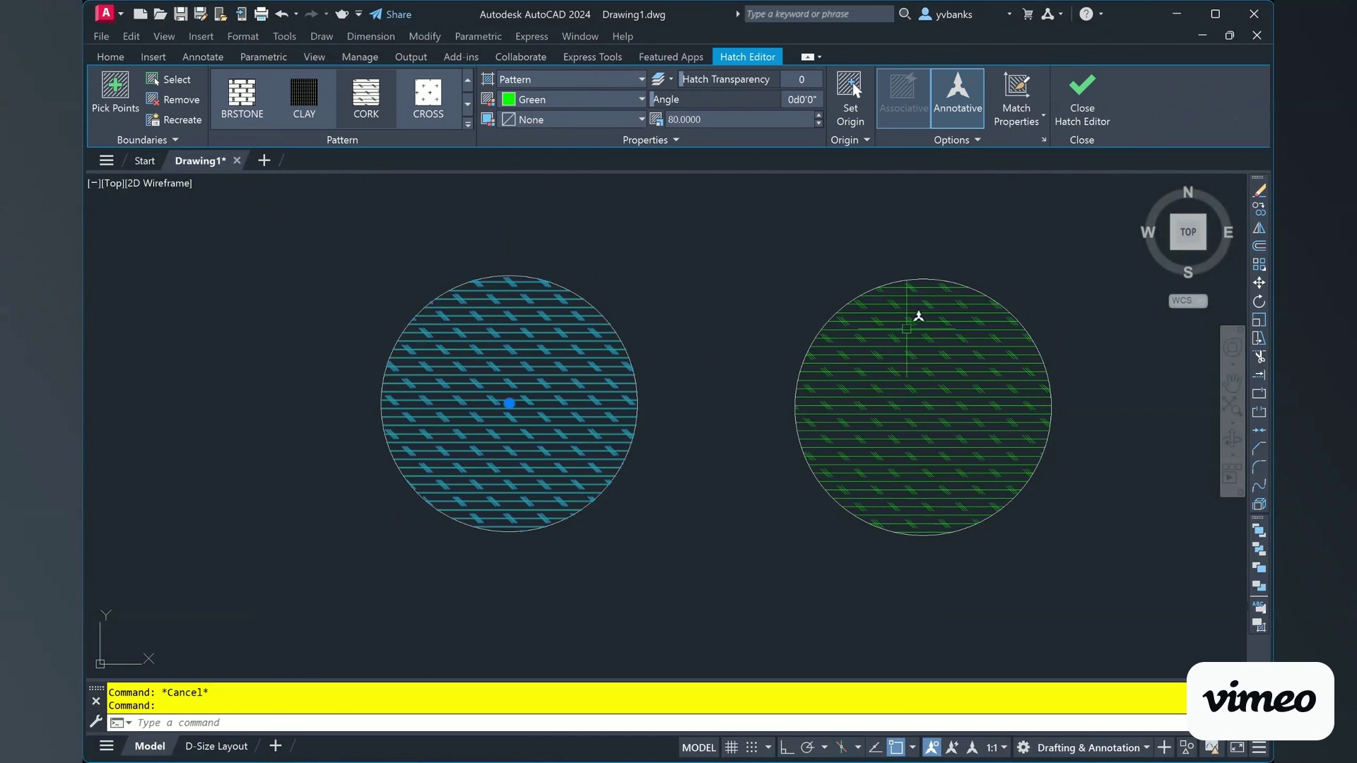
{"action": "left_click", "coordinate": [928, 387]}
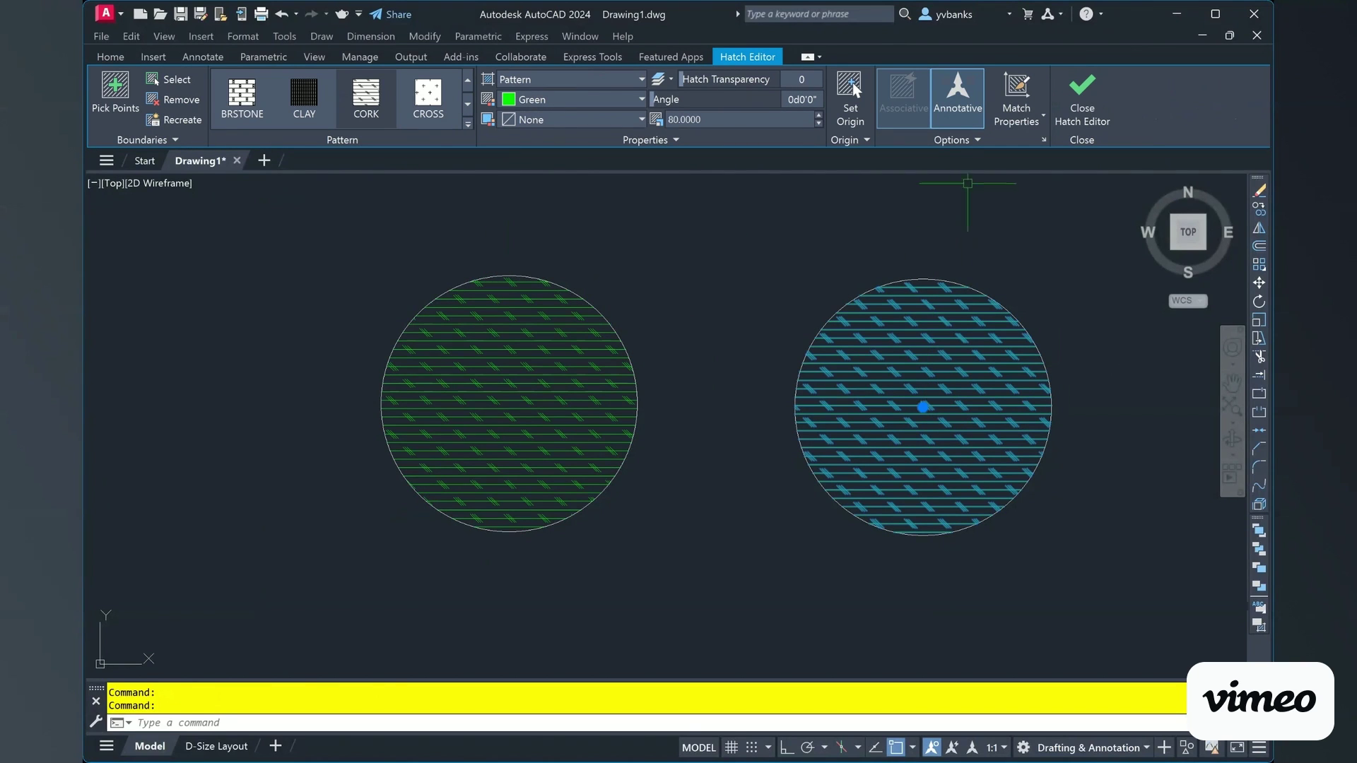
{"action": "left_click", "coordinate": [488, 424]}
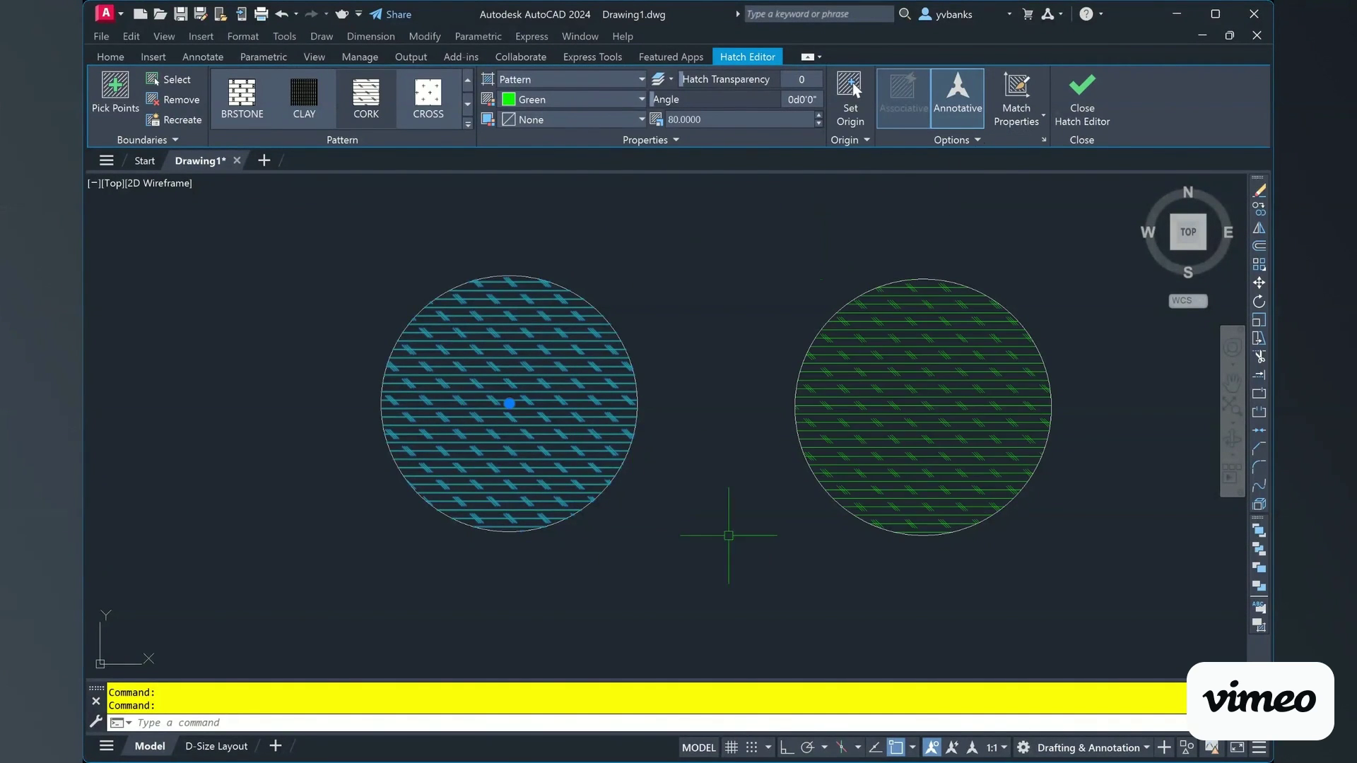
{"action": "key", "text": "Escape"}
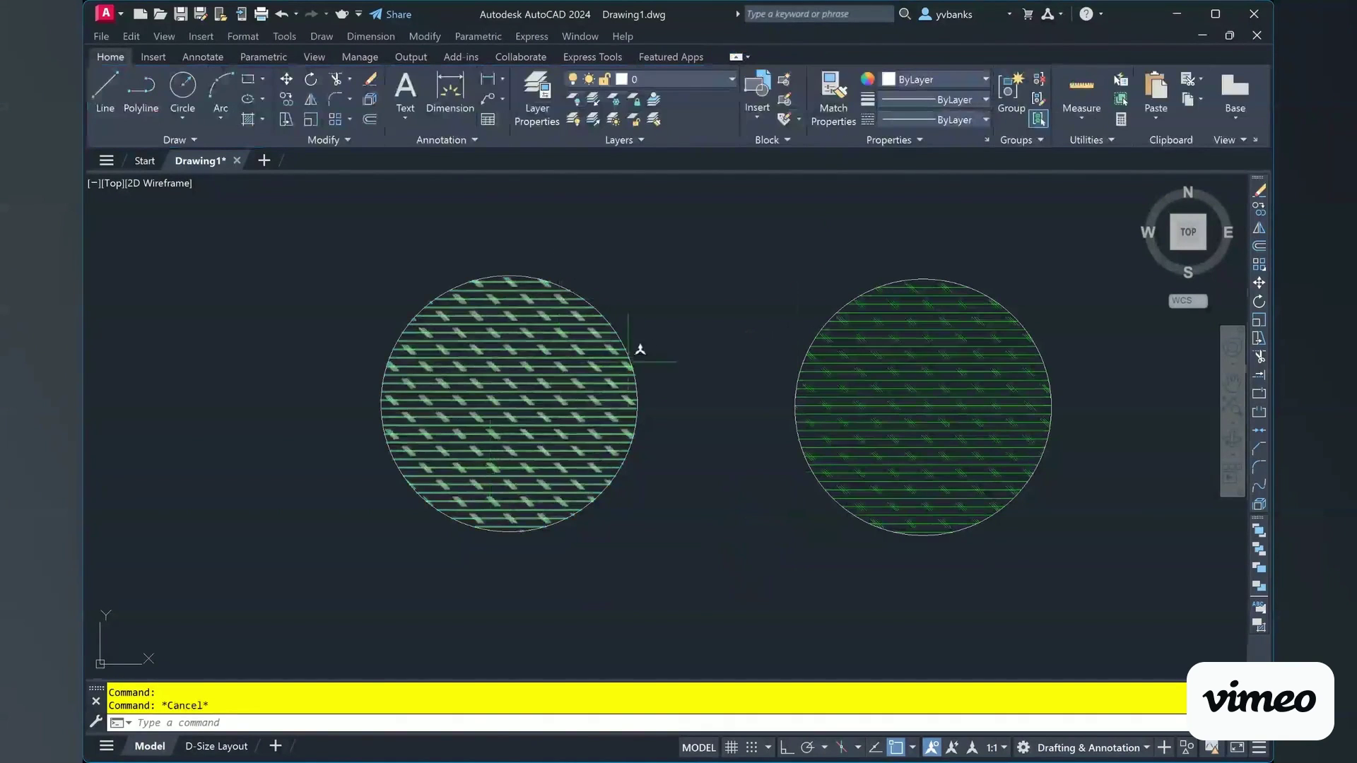
{"action": "left_click", "coordinate": [518, 400]}
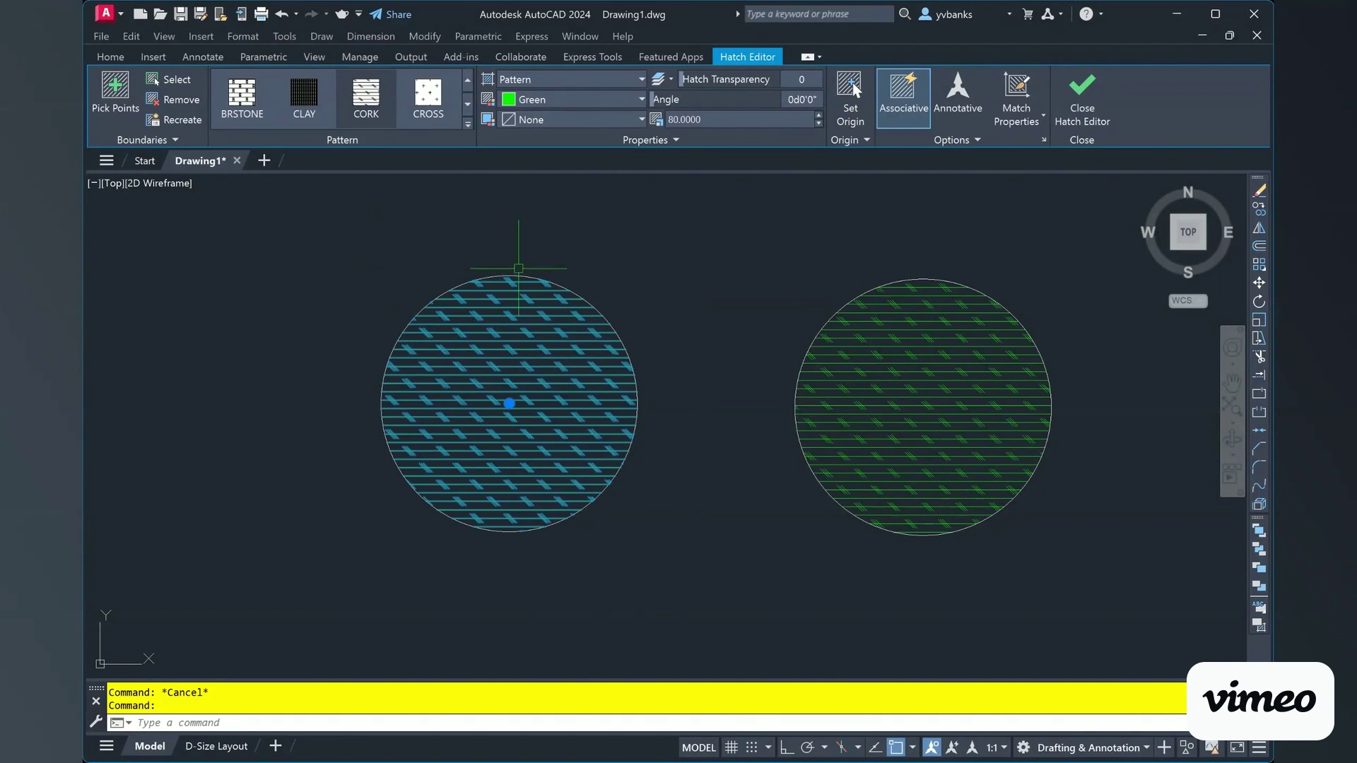
{"action": "key", "text": "Escape"}
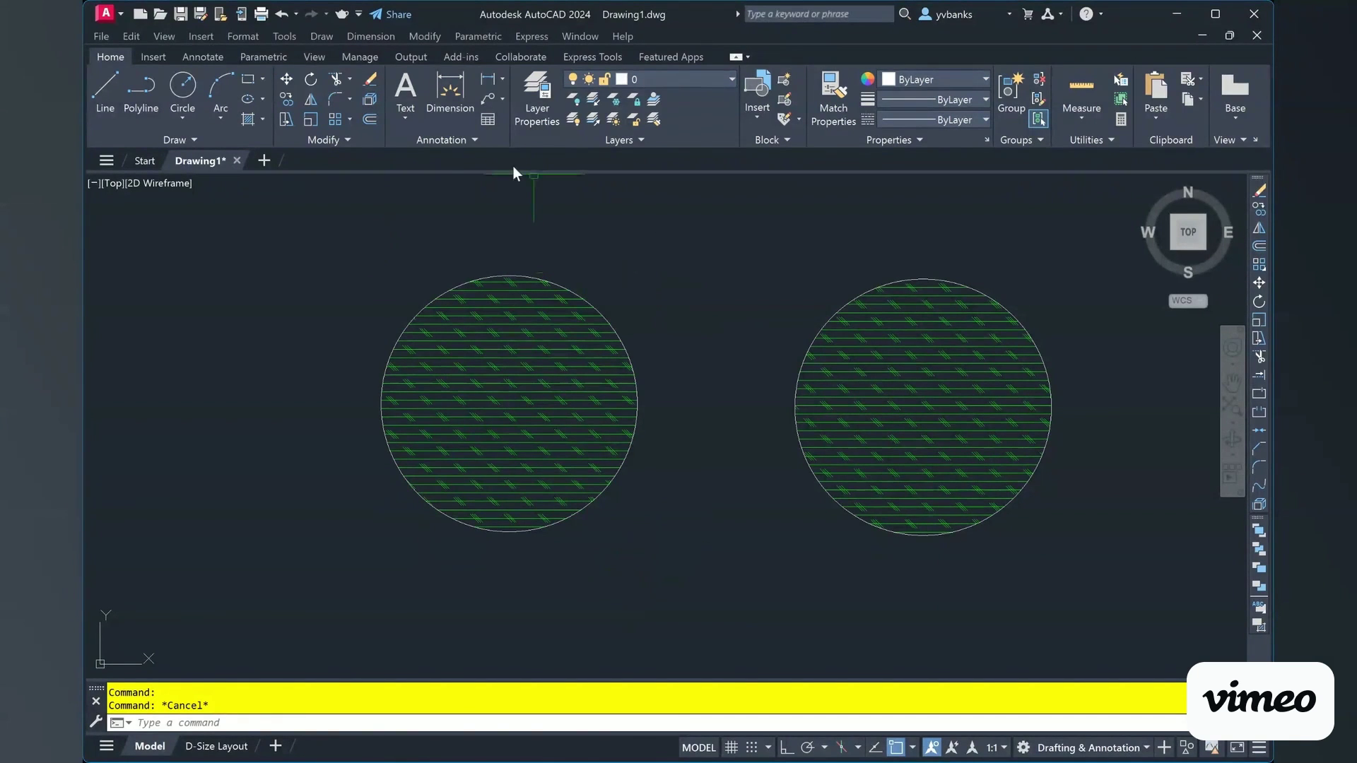
- Enlarge the left circle from its top grip, with the hatch following the outline
{"action": "scroll", "coordinate": [495, 261], "scroll_direction": "up", "scroll_amount": 2}
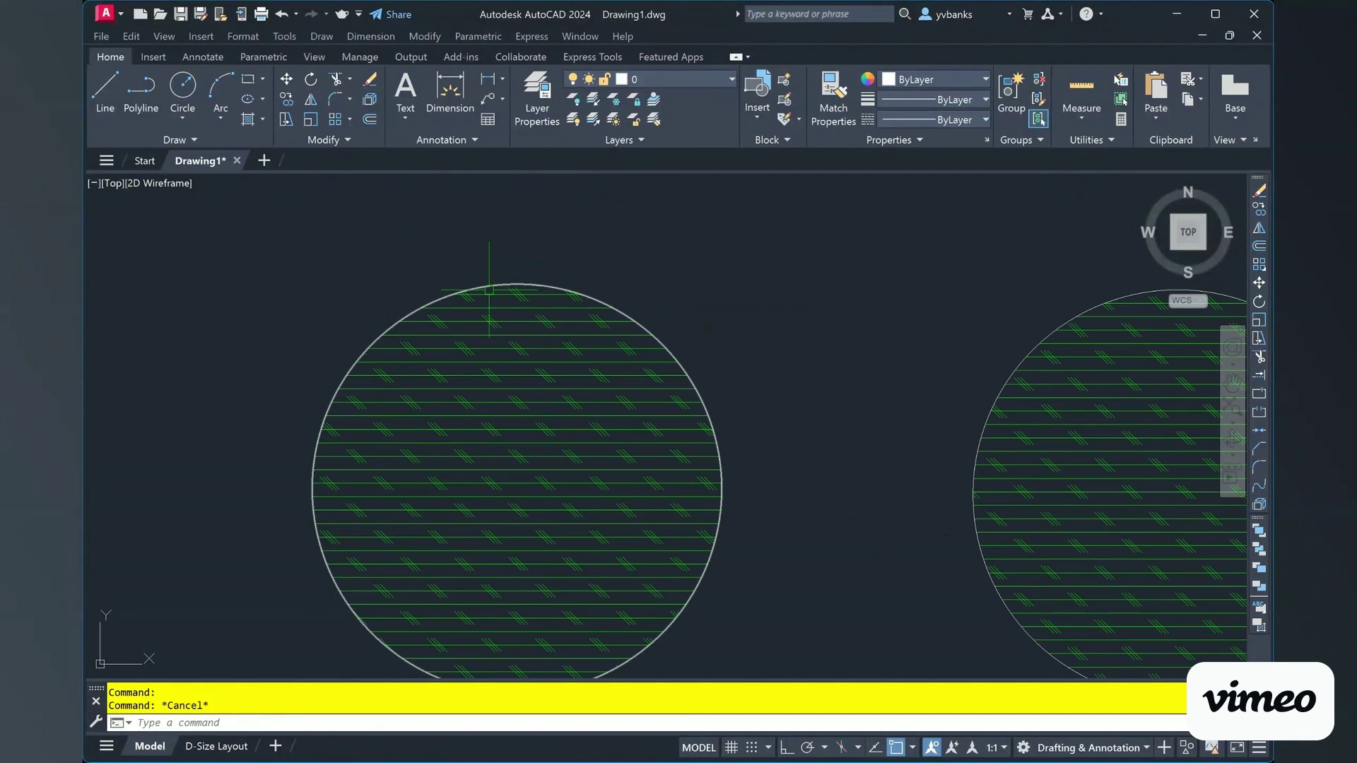
{"action": "left_click", "coordinate": [440, 296]}
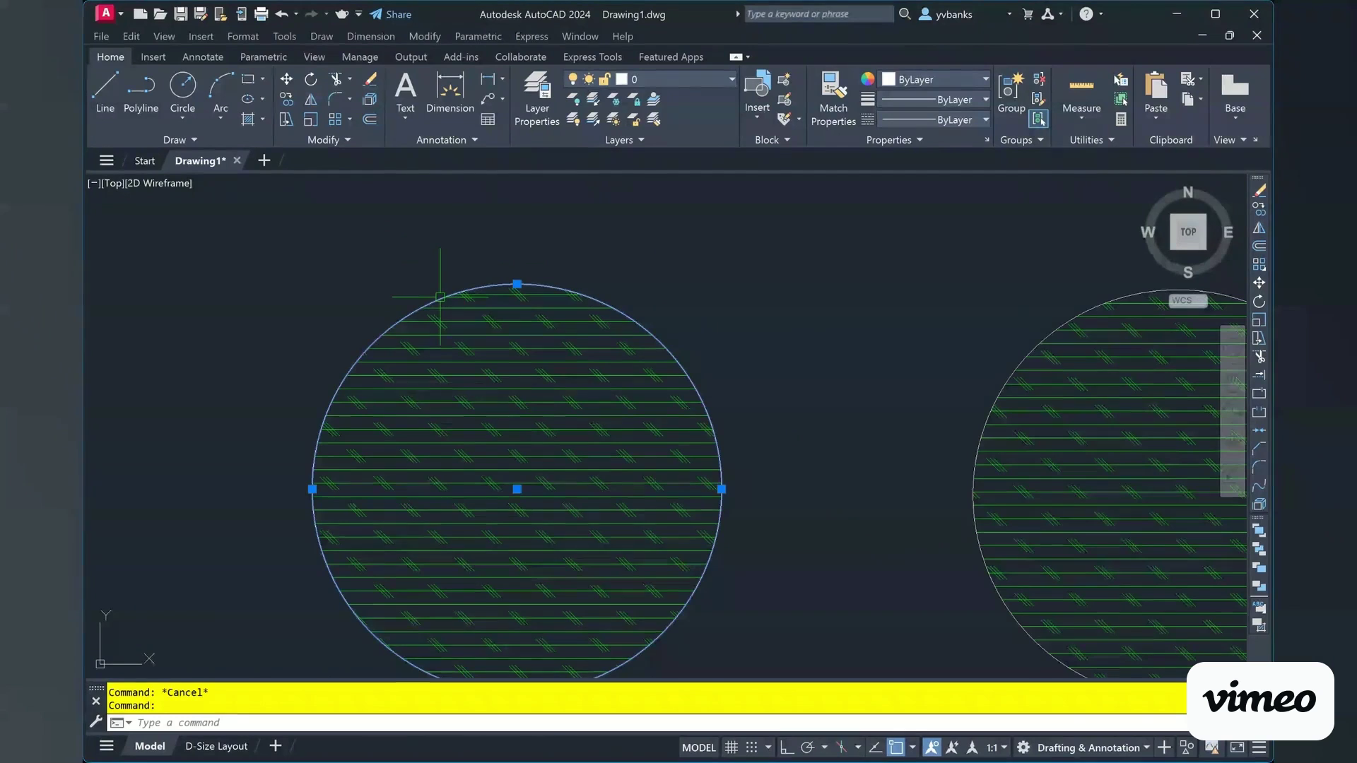
{"action": "left_click", "coordinate": [516, 284]}
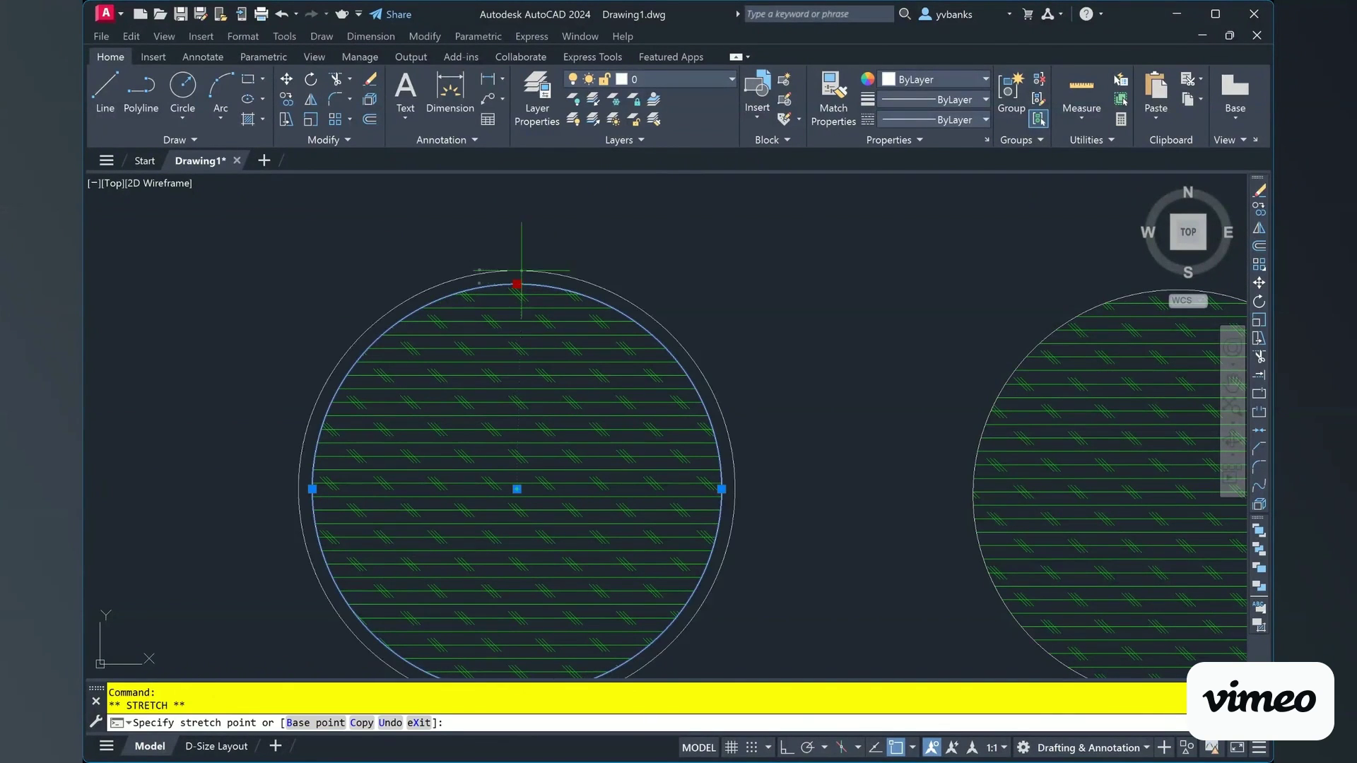
{"action": "left_click", "coordinate": [537, 228]}
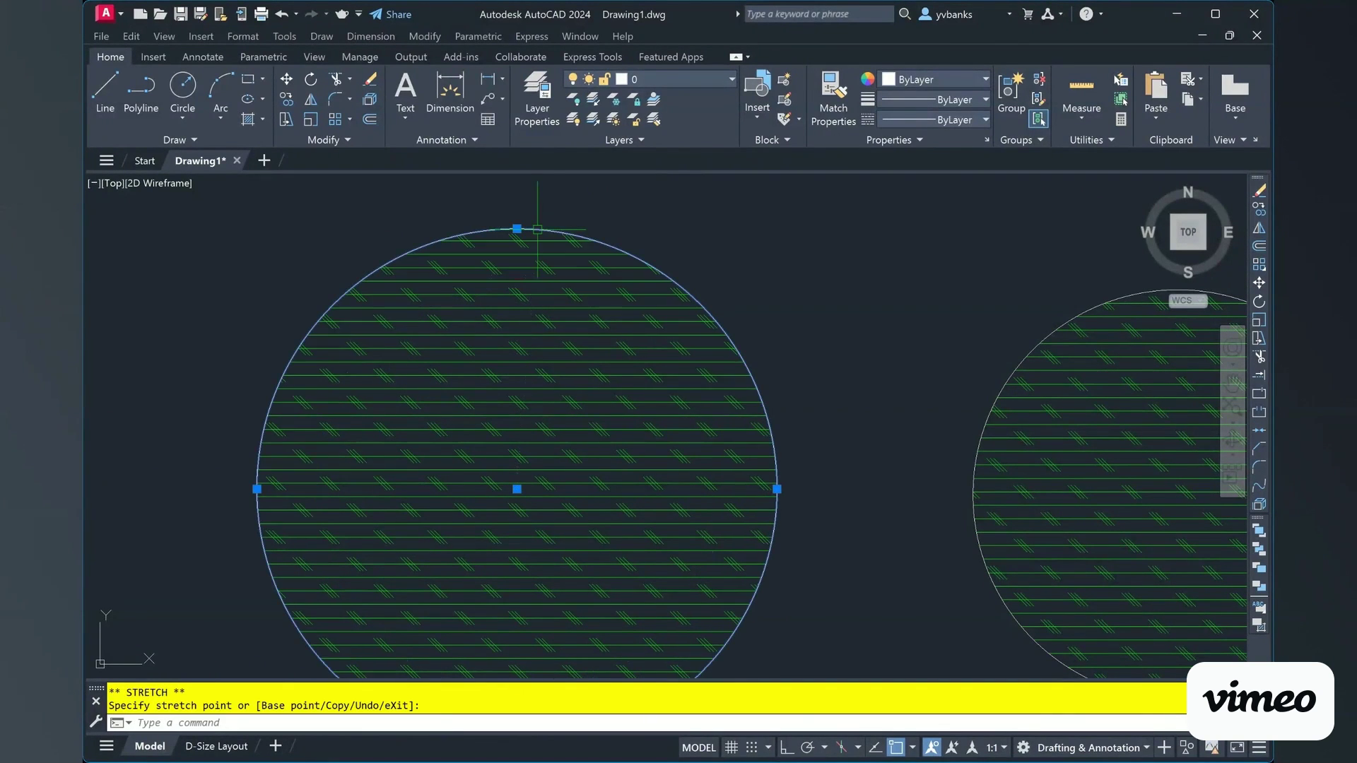
{"action": "scroll", "coordinate": [696, 261], "scroll_direction": "down", "scroll_amount": 2}
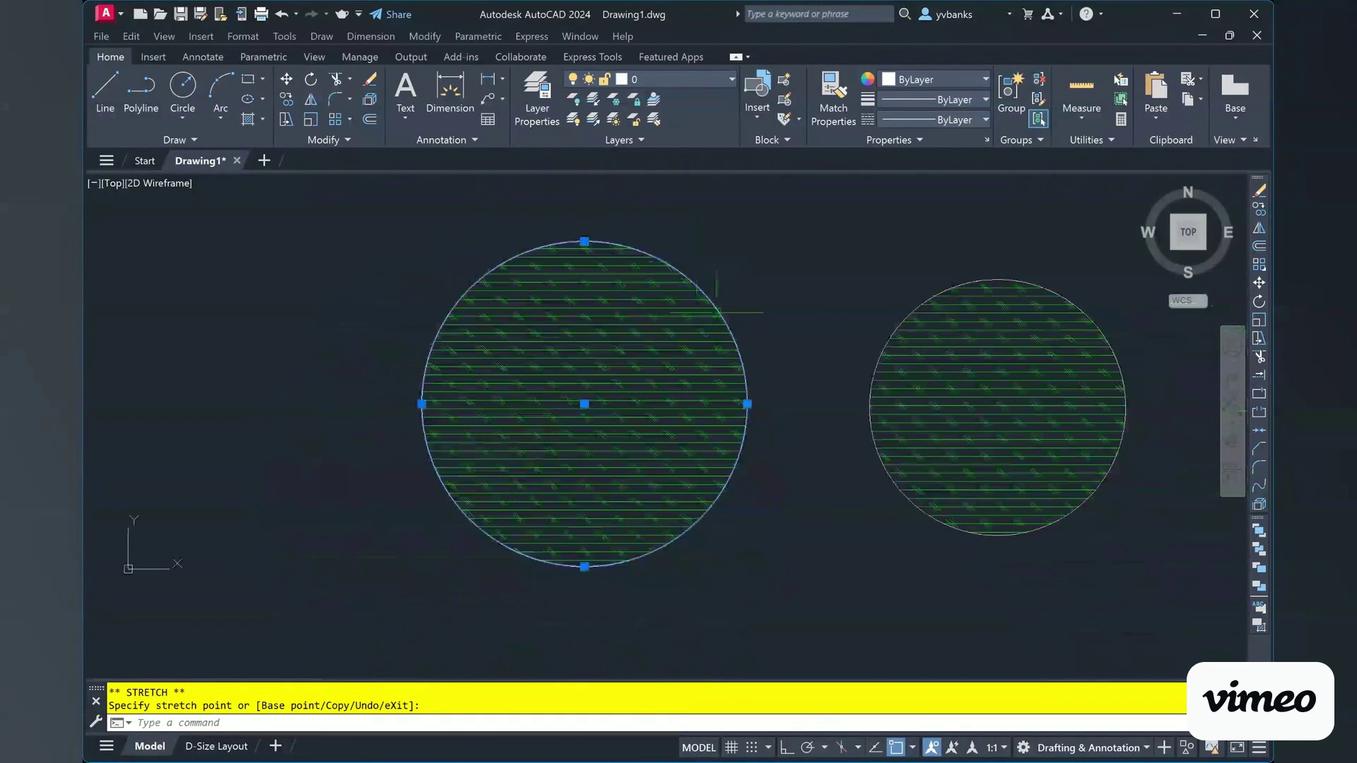
- Shrink the left circle from its top grip, then enlarge it again from its left grip
{"action": "left_click", "coordinate": [584, 241]}
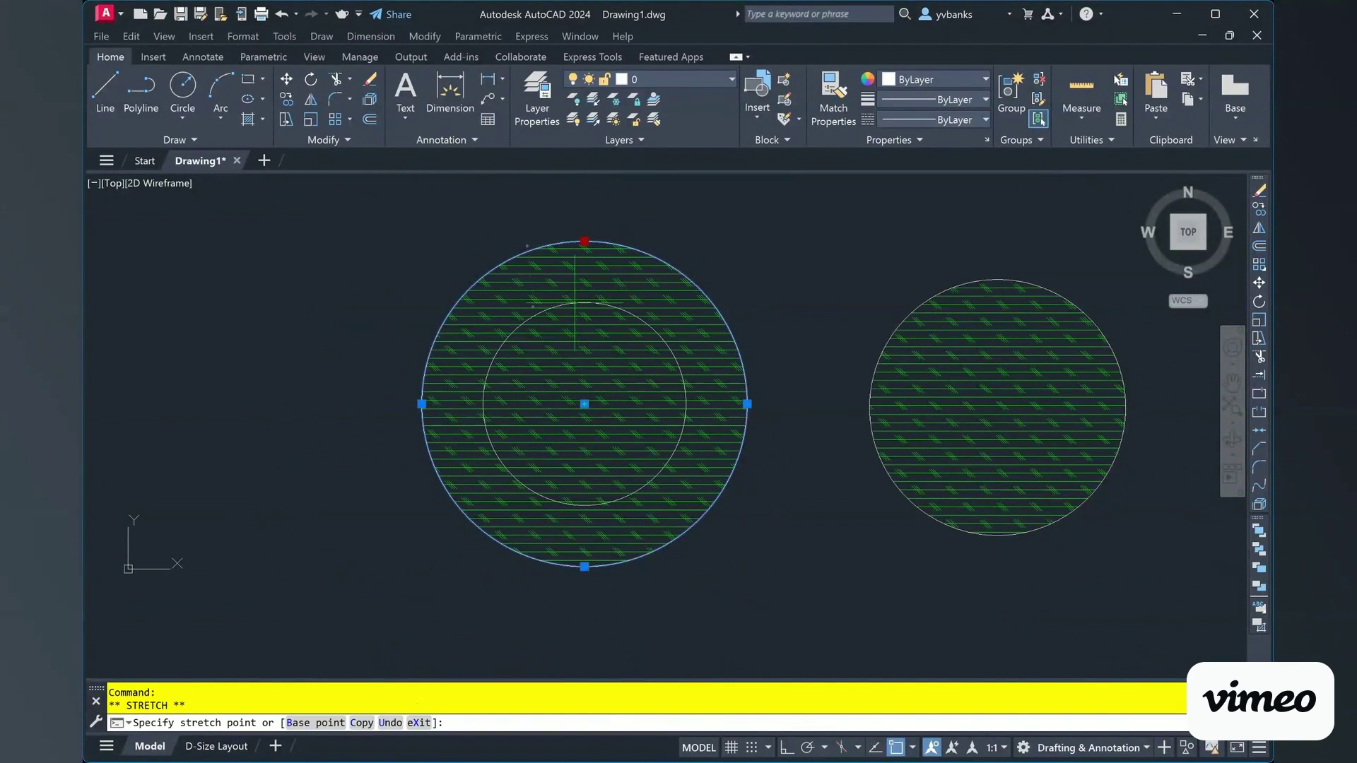
{"action": "left_click", "coordinate": [576, 304]}
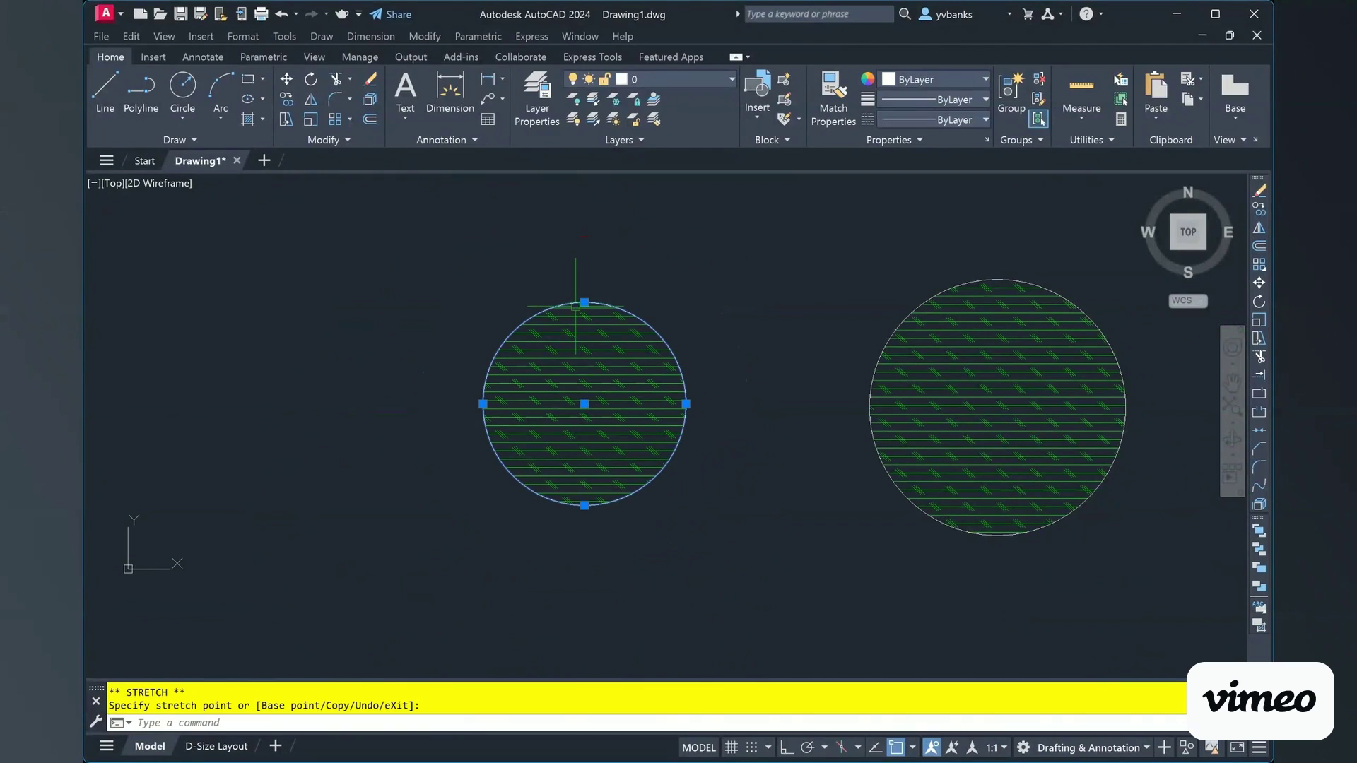
{"action": "left_click", "coordinate": [483, 404]}
{"action": "left_click", "coordinate": [437, 401]}
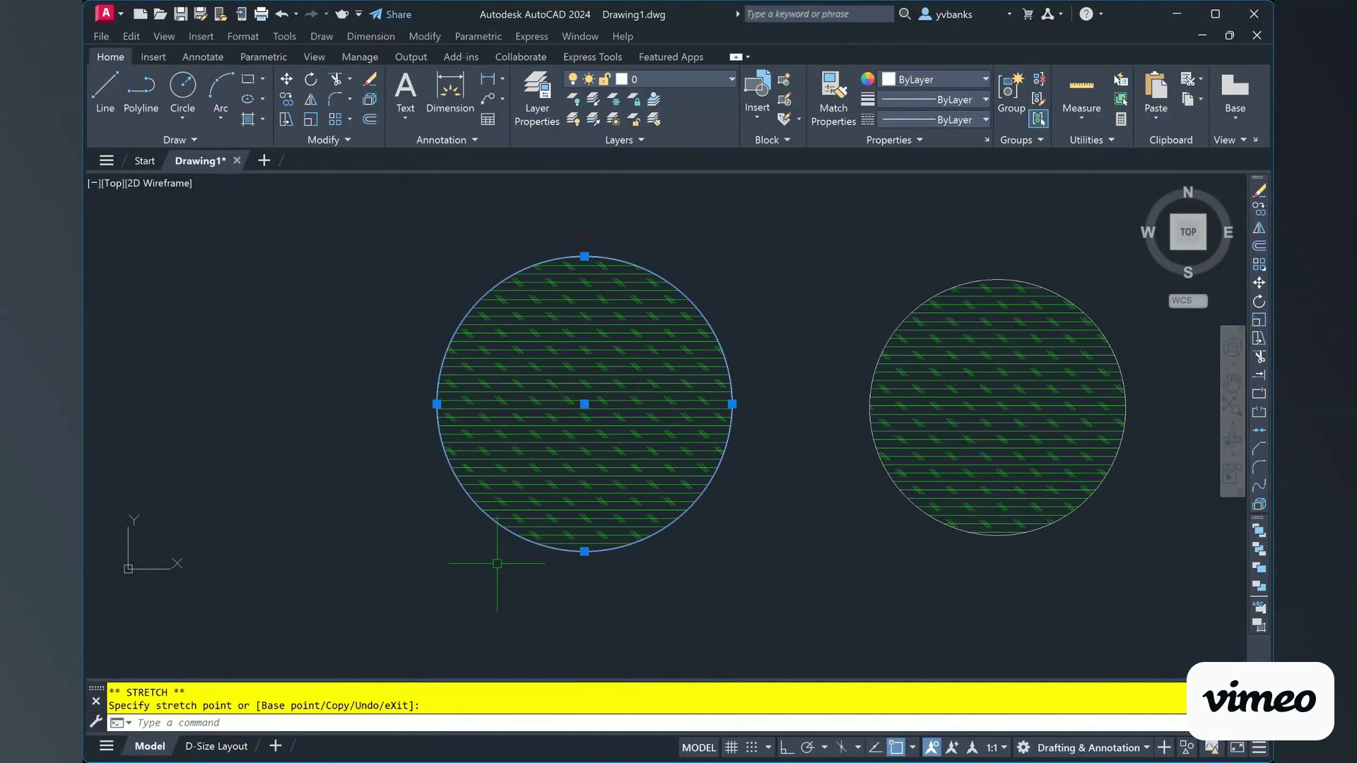
{"action": "key", "text": "Escape"}
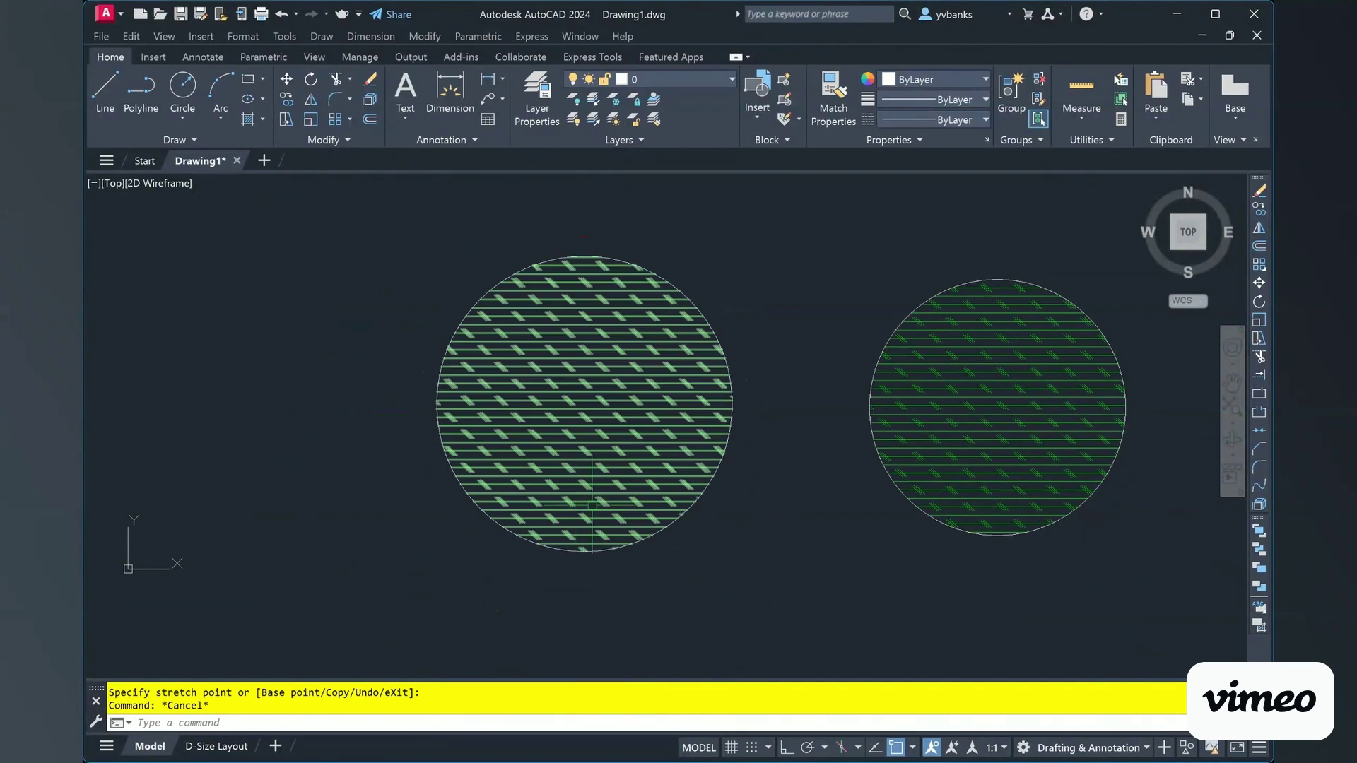
{"action": "scroll", "coordinate": [598, 506], "scroll_direction": "down", "scroll_amount": 3}
{"action": "scroll", "coordinate": [930, 464], "scroll_direction": "up", "scroll_amount": 2}
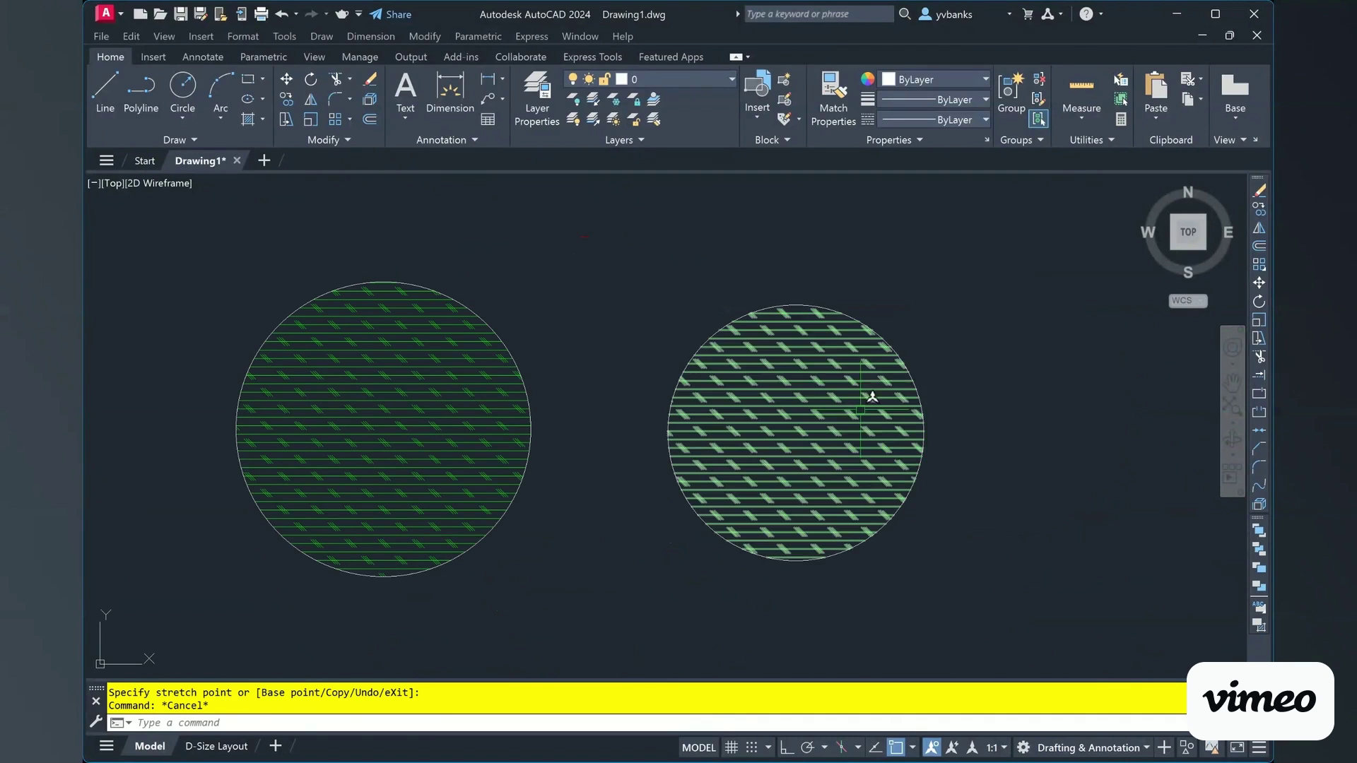
{"action": "scroll", "coordinate": [834, 455], "scroll_direction": "up", "scroll_amount": 2}
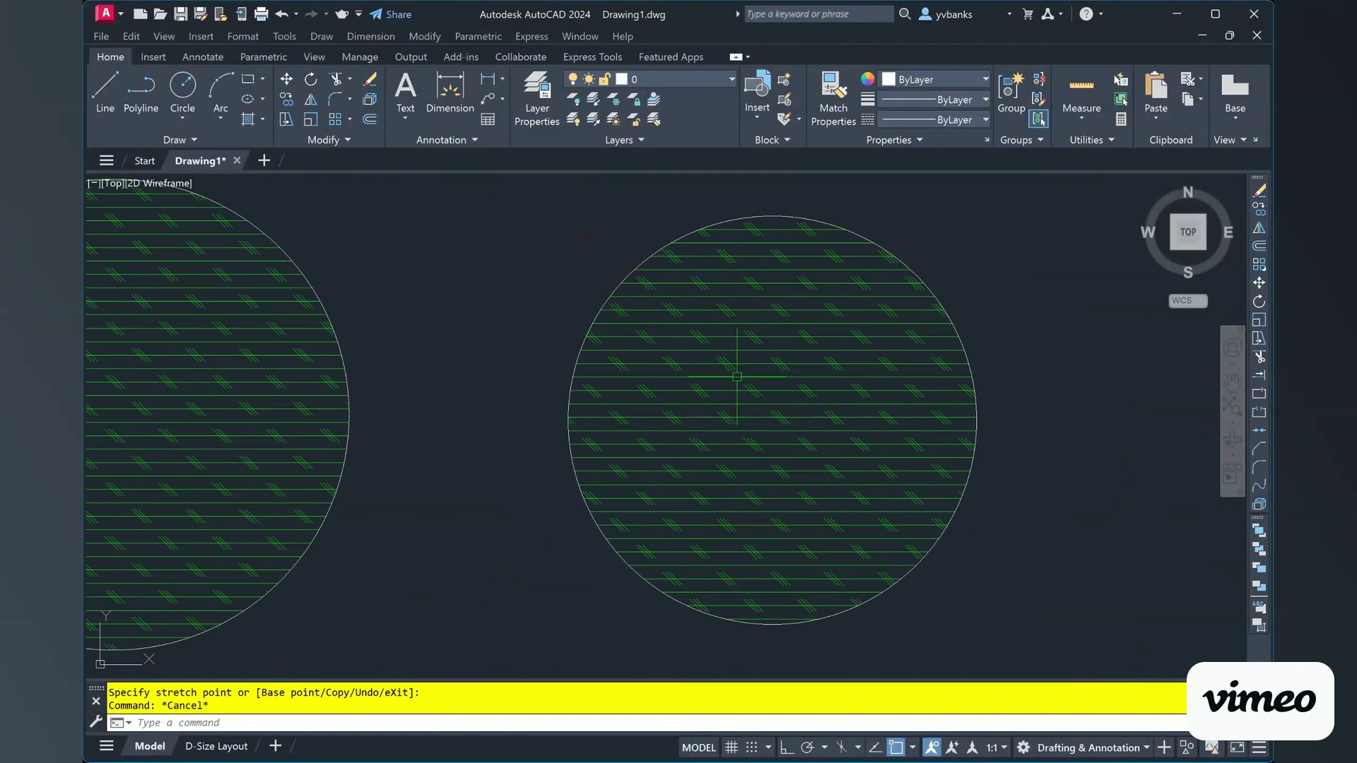
- Turn off the Associative option for the right circle's hatch
{"action": "left_click", "coordinate": [763, 407]}
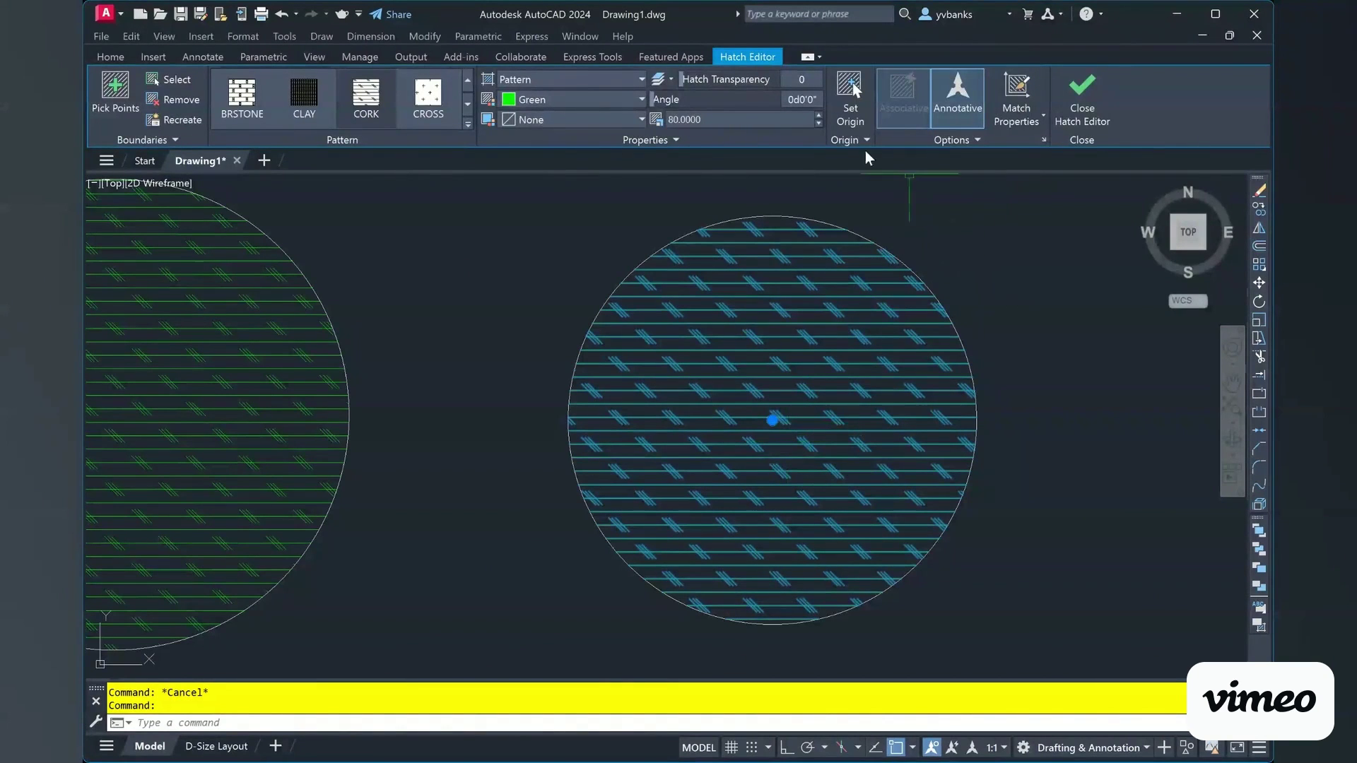
{"action": "left_click", "coordinate": [903, 99]}
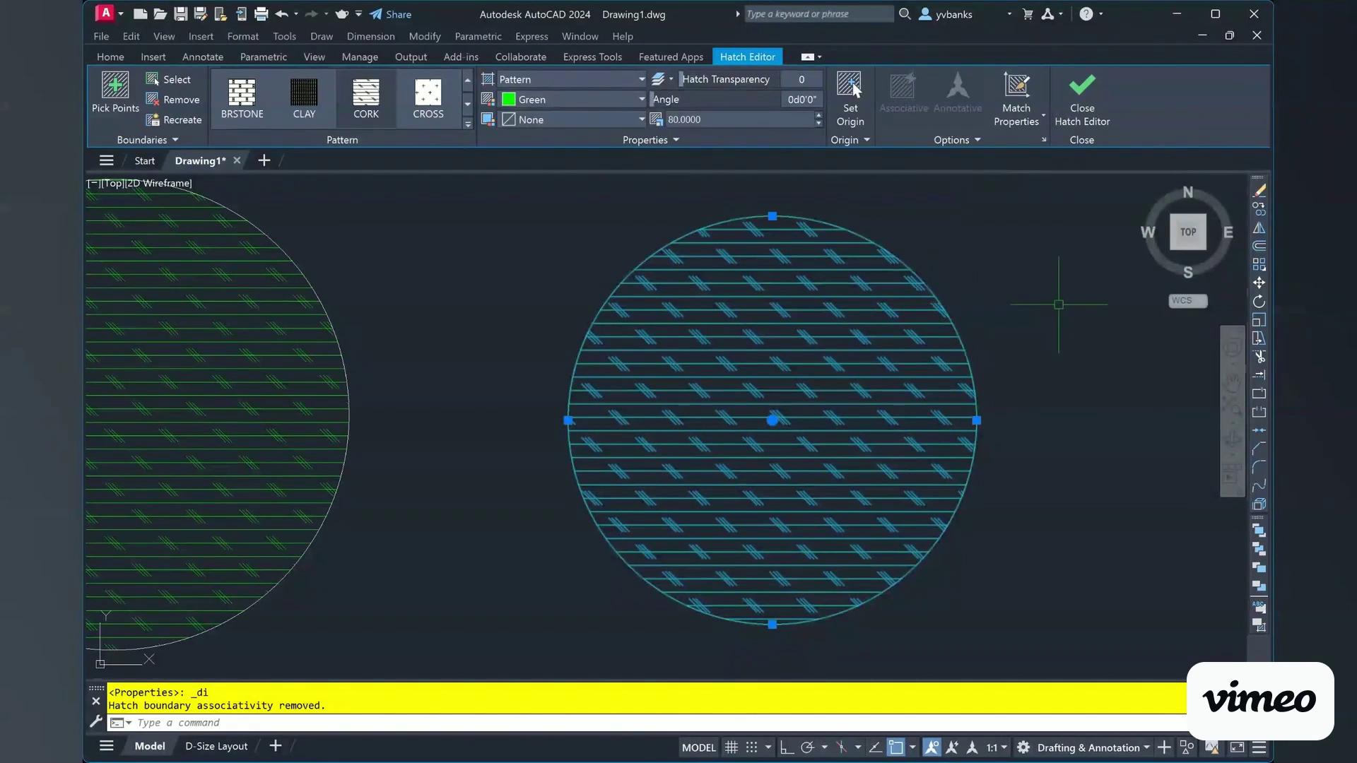
{"action": "key", "text": "Escape"}
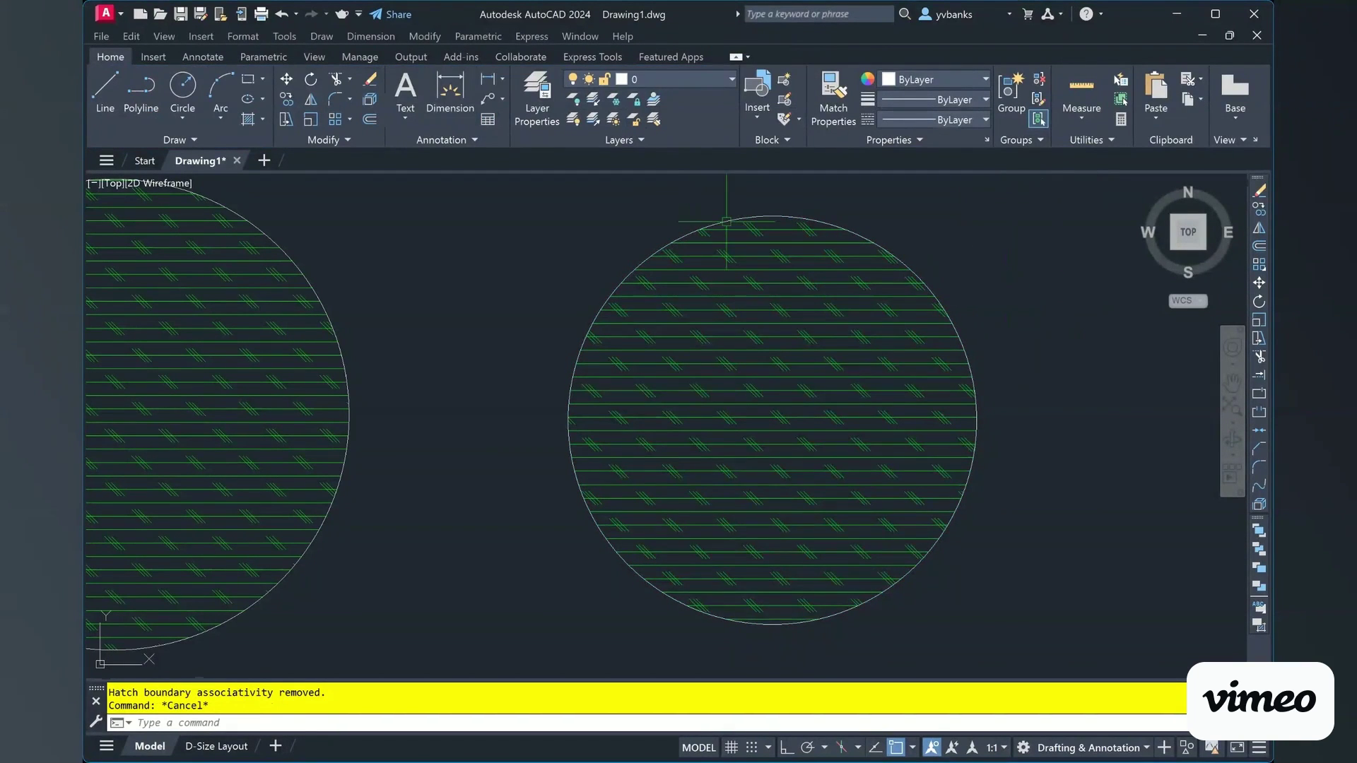
- Stretch the right circle larger from its side grip while its hatch keeps its original size
{"action": "left_click", "coordinate": [792, 215]}
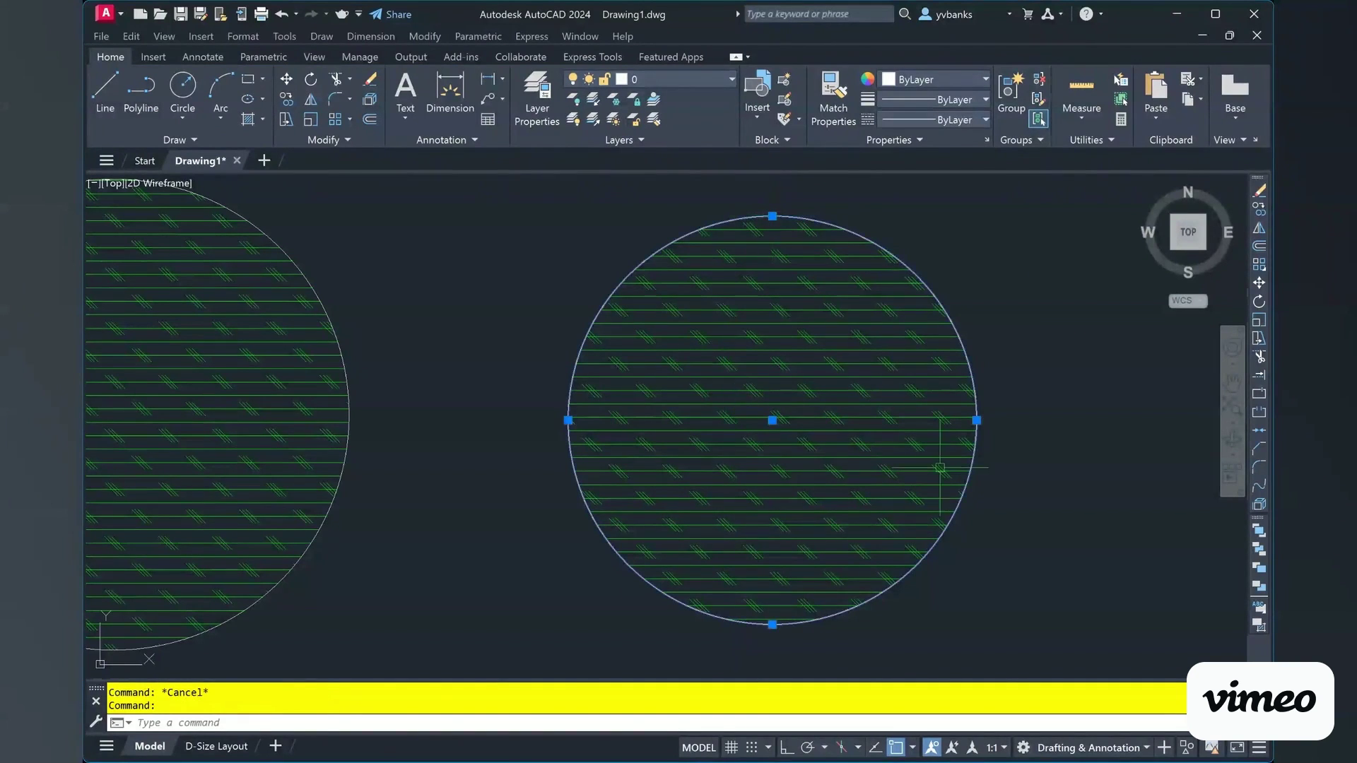
{"action": "left_click", "coordinate": [976, 421]}
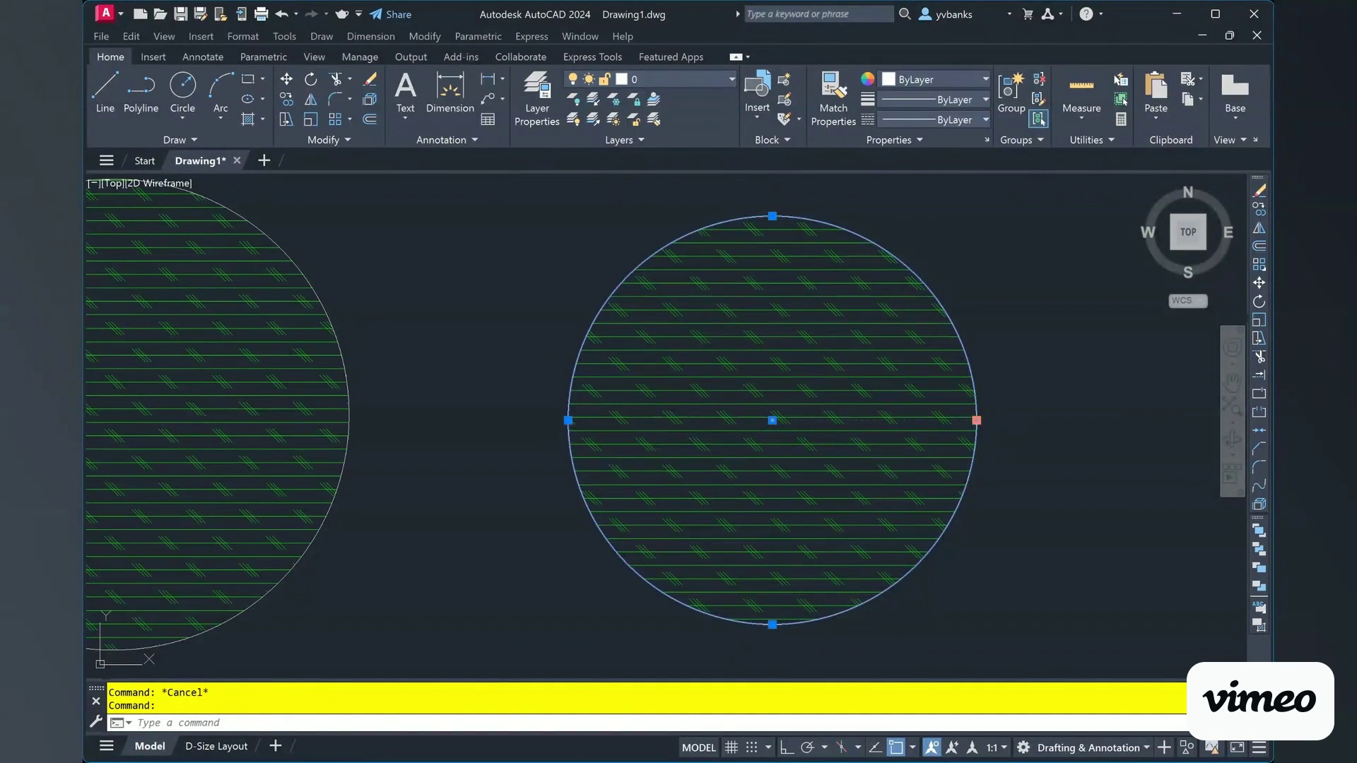
{"action": "left_click", "coordinate": [1015, 405]}
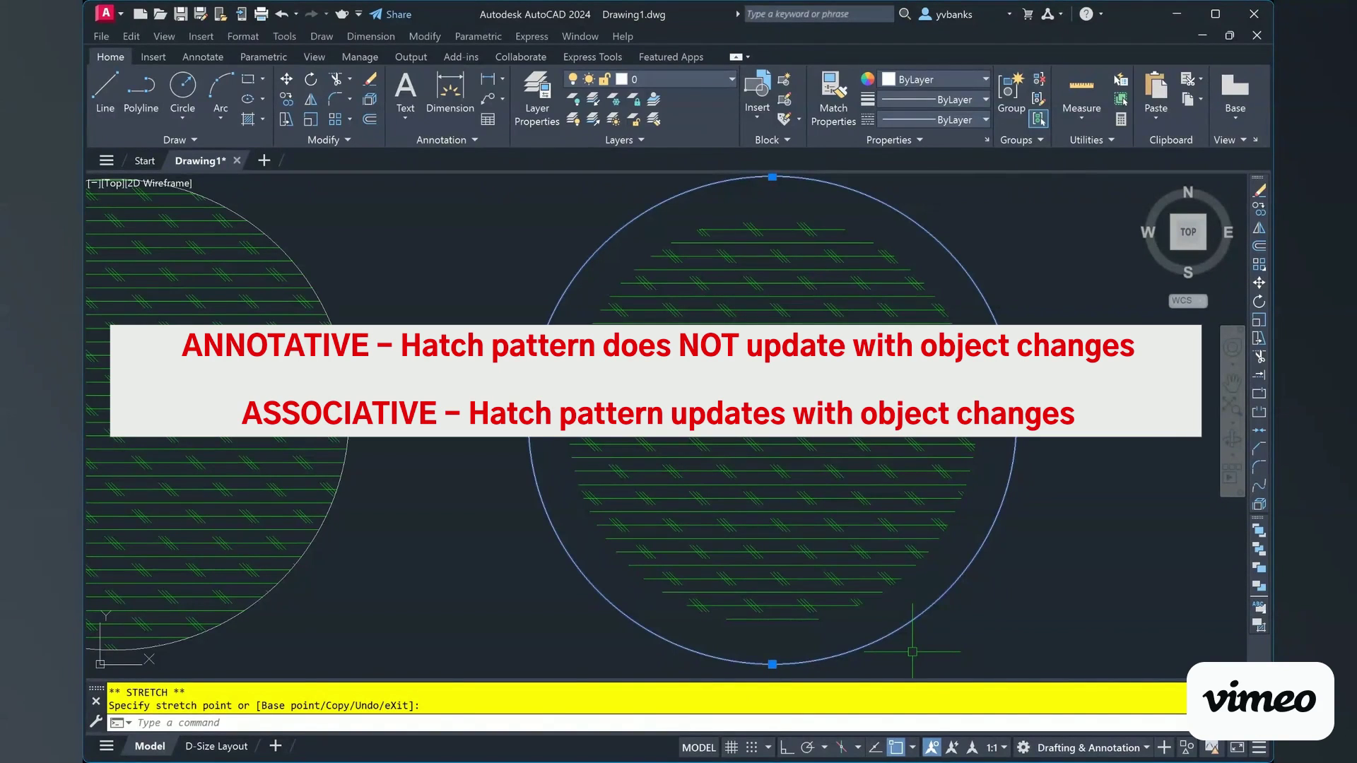
{"action": "key", "text": "Escape"}
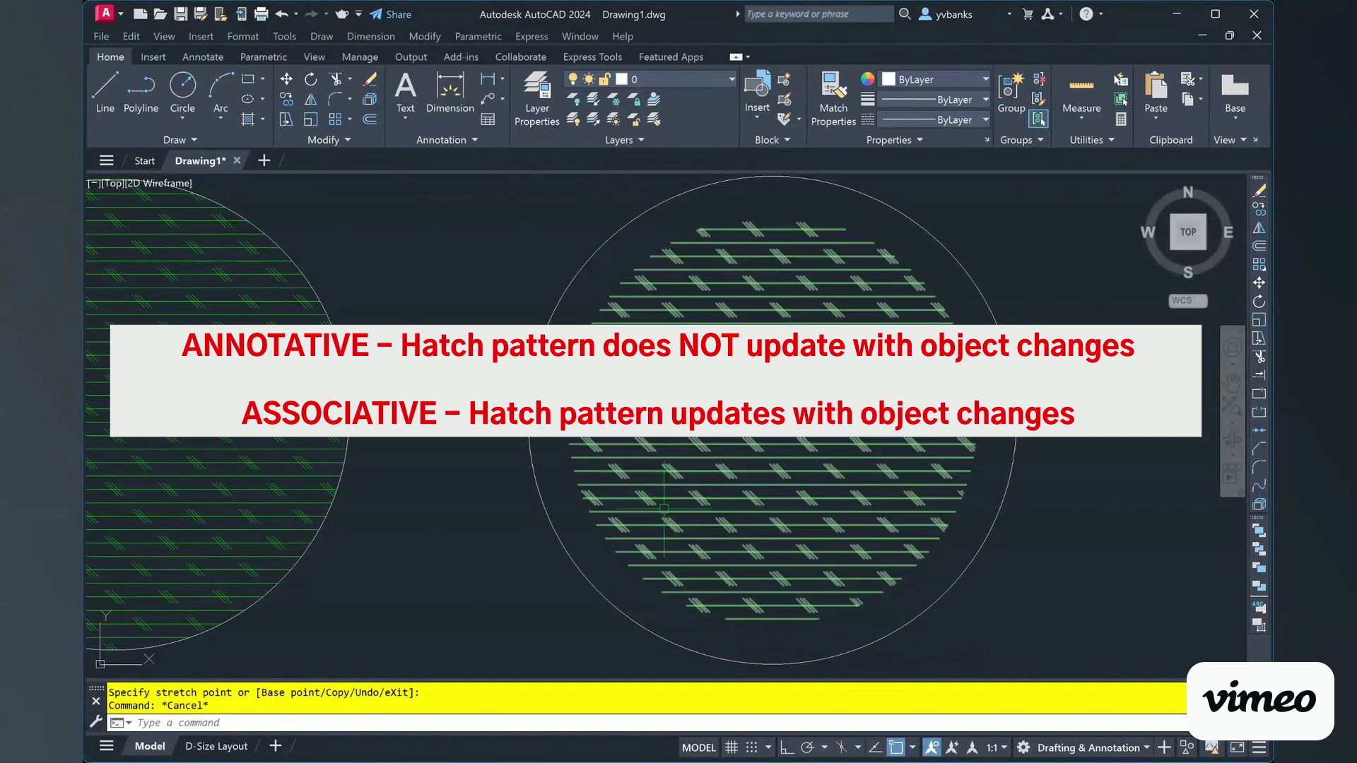
{"action": "scroll", "coordinate": [582, 386], "scroll_direction": "down", "scroll_amount": 2}
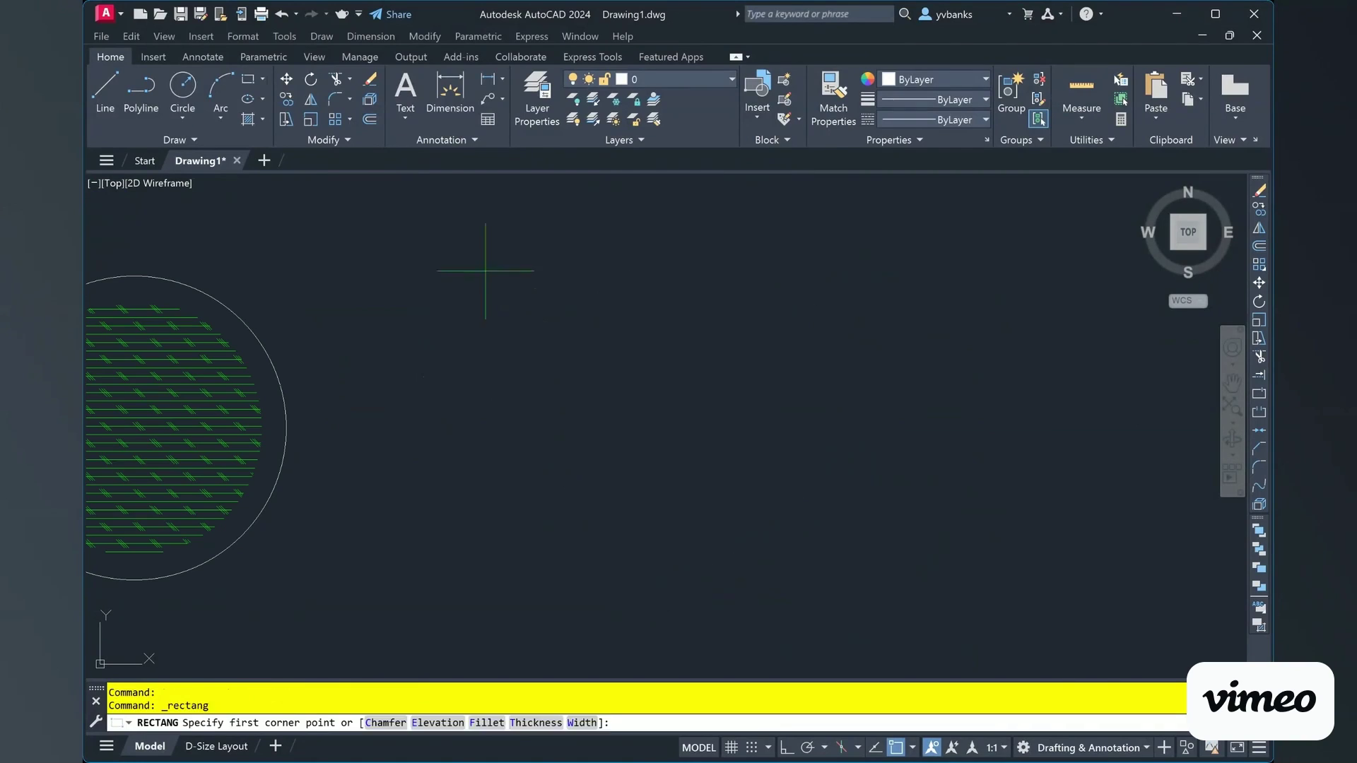
- Draw a square from two corners, then a smaller circle at its centre
{"action": "left_click", "coordinate": [485, 272]}
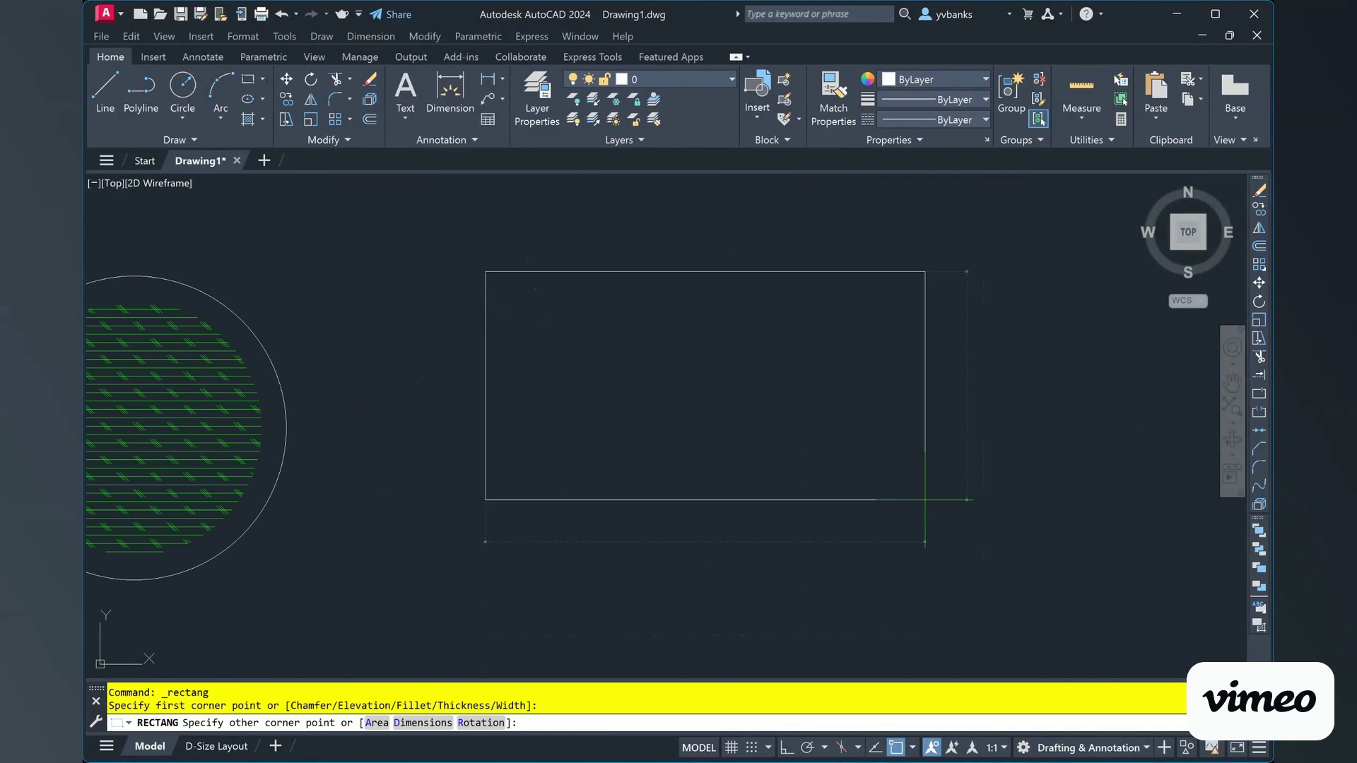
{"action": "left_click", "coordinate": [800, 548]}
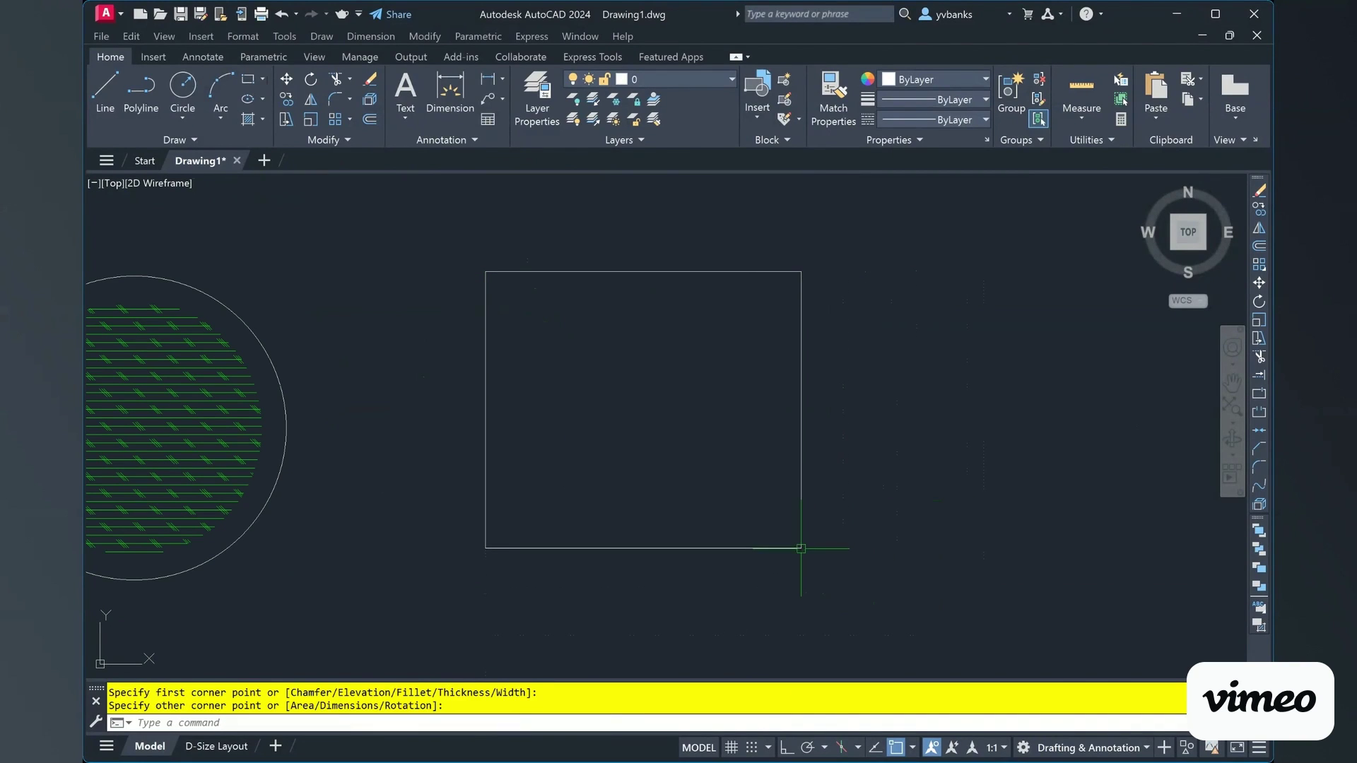
{"action": "left_click", "coordinate": [179, 95]}
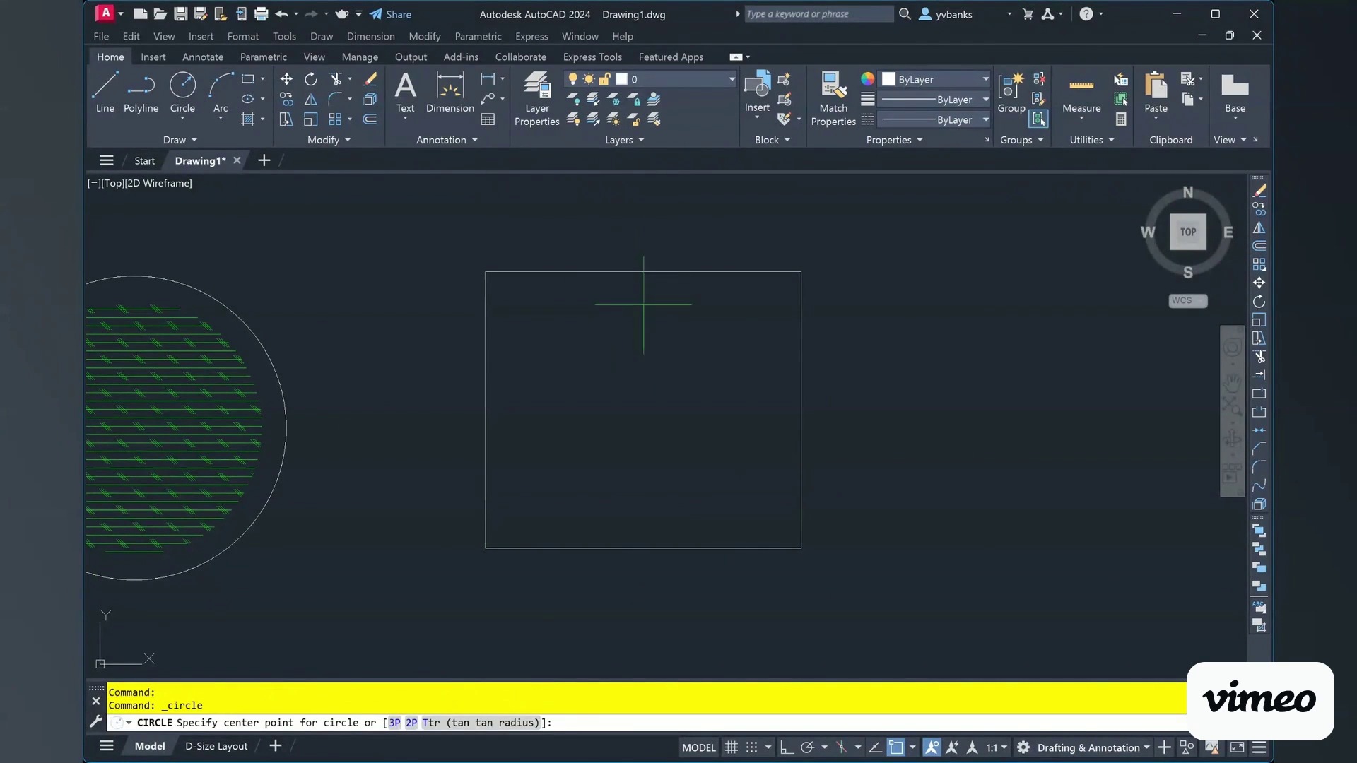
{"action": "left_click", "coordinate": [644, 403]}
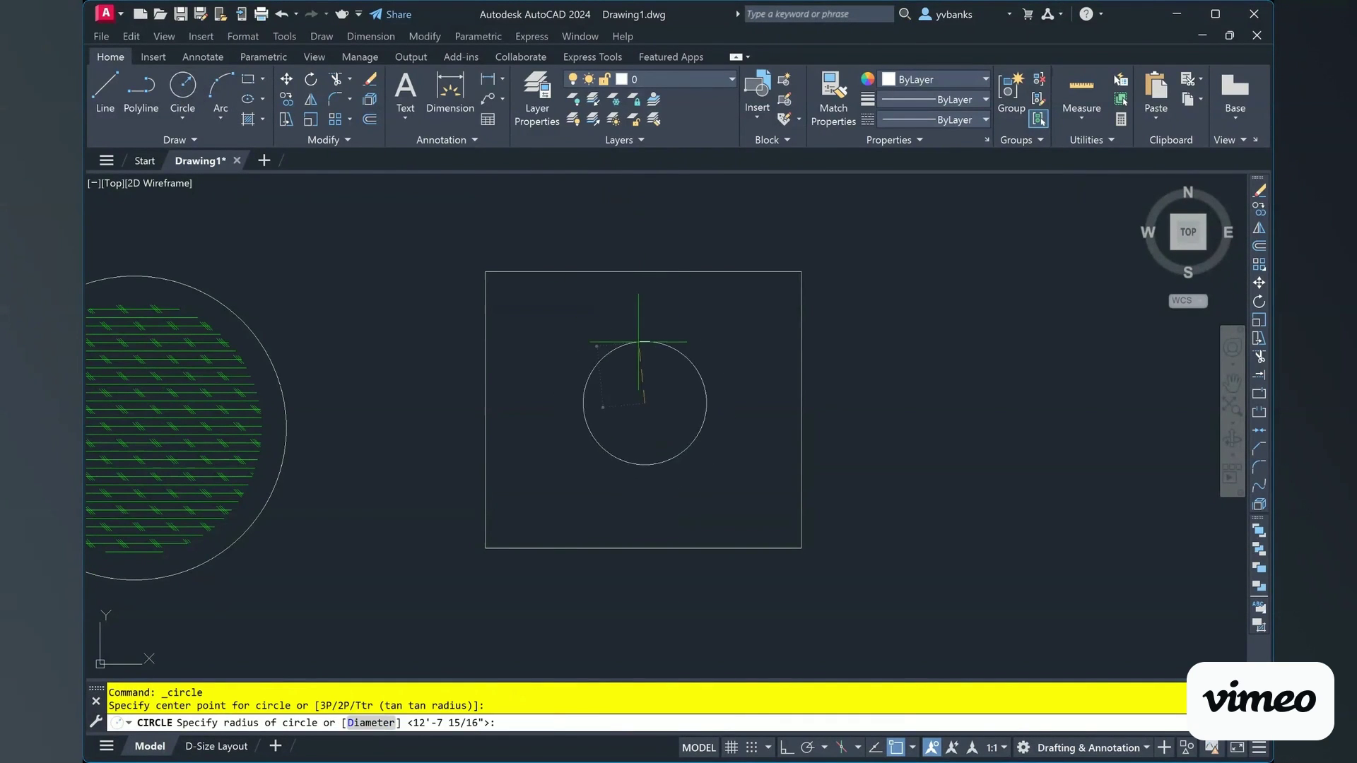
{"action": "left_click", "coordinate": [644, 320]}
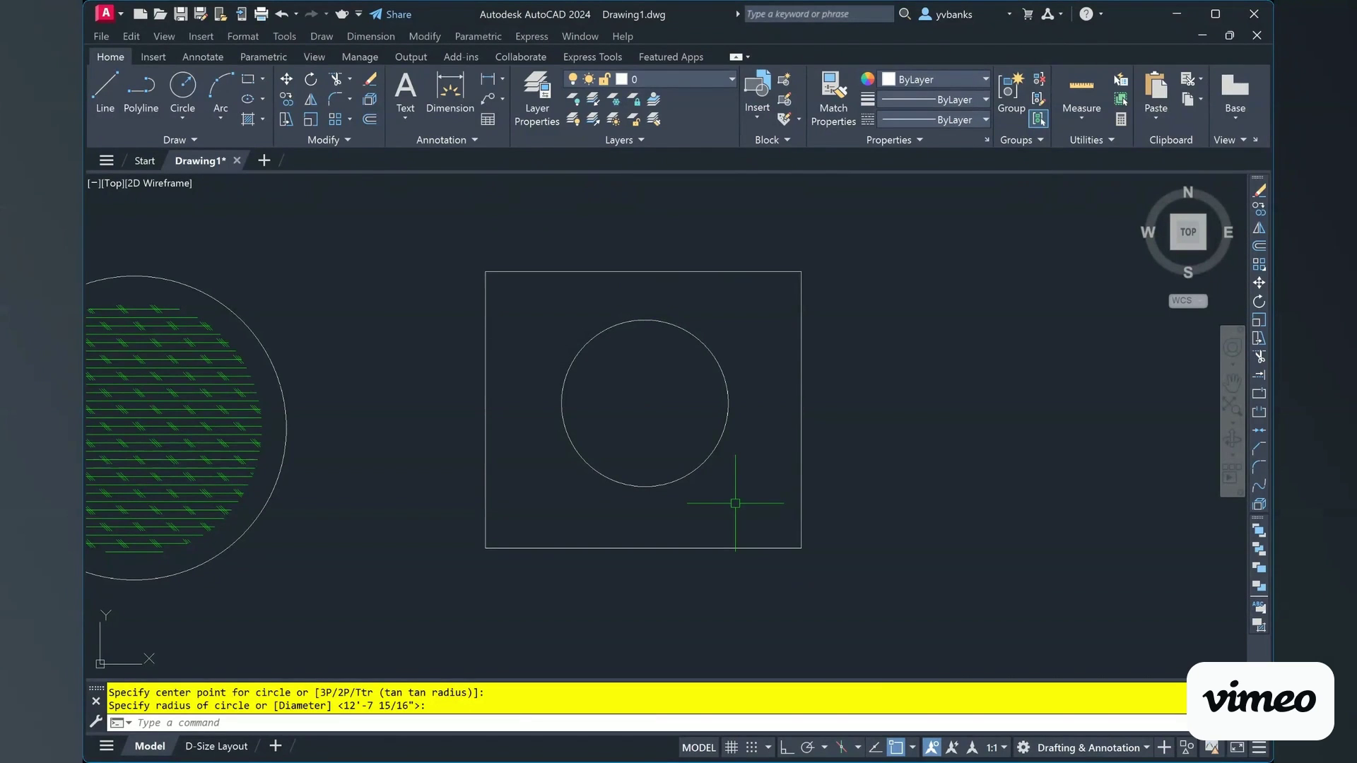
- Start a magenta hatch with Normal island detection, picking between the square and circle
{"action": "left_click", "coordinate": [252, 123]}
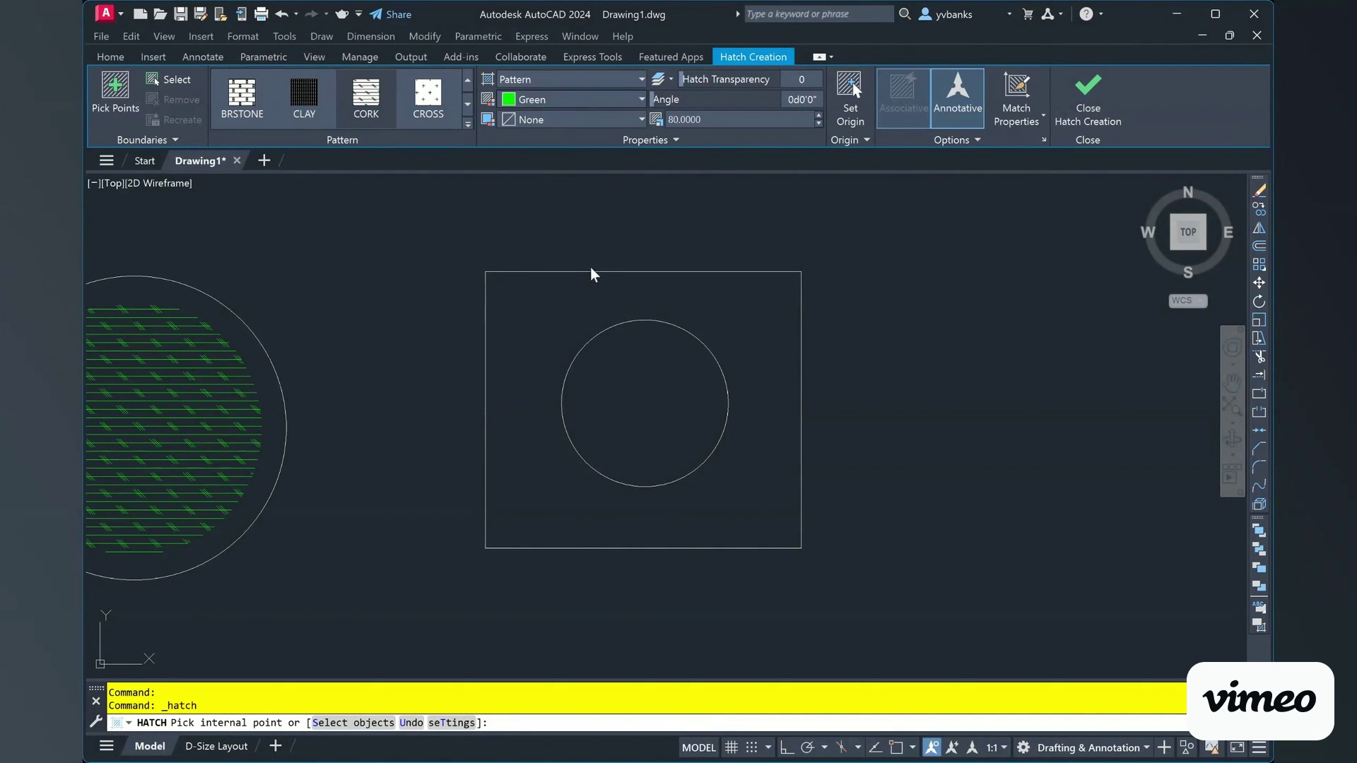
{"action": "key", "text": "Down"}
{"action": "key", "text": "Down"}
{"action": "key", "text": "Down"}
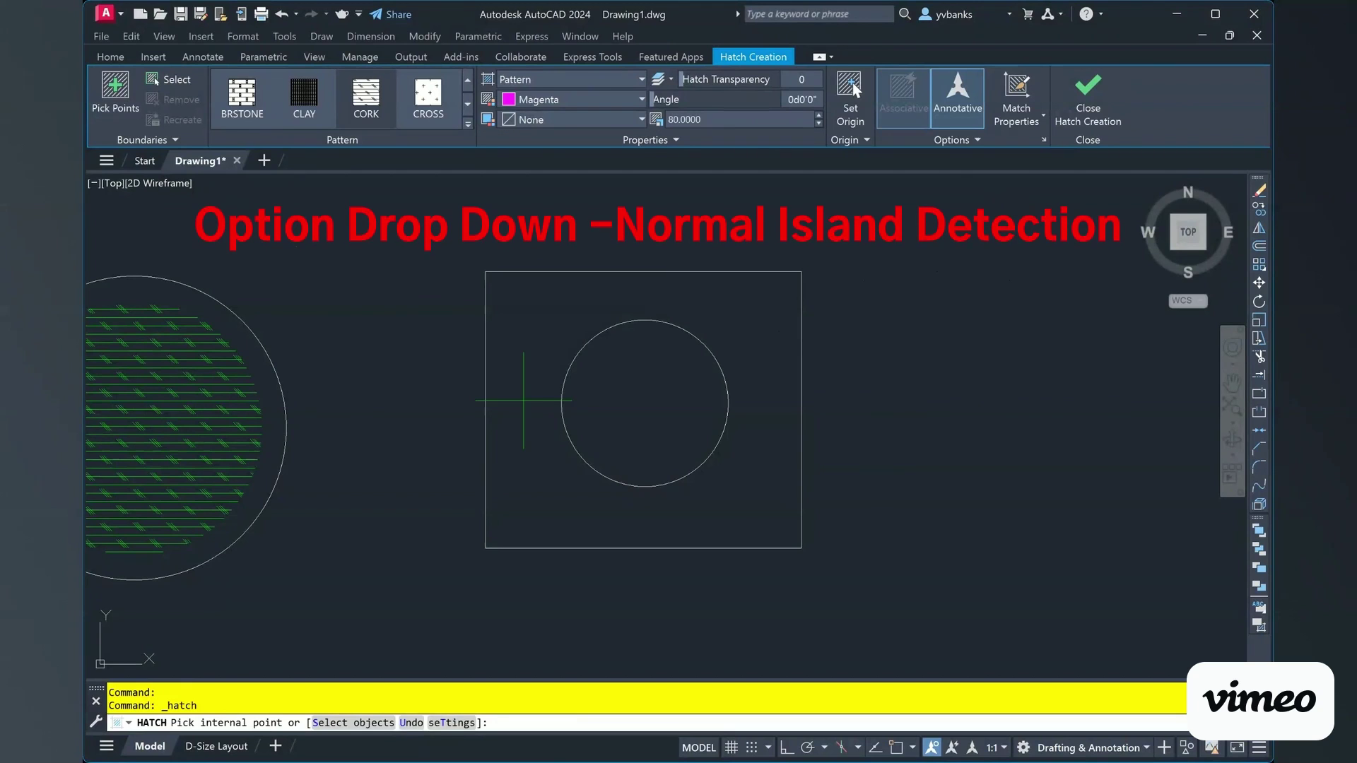
{"action": "left_click", "coordinate": [535, 333]}
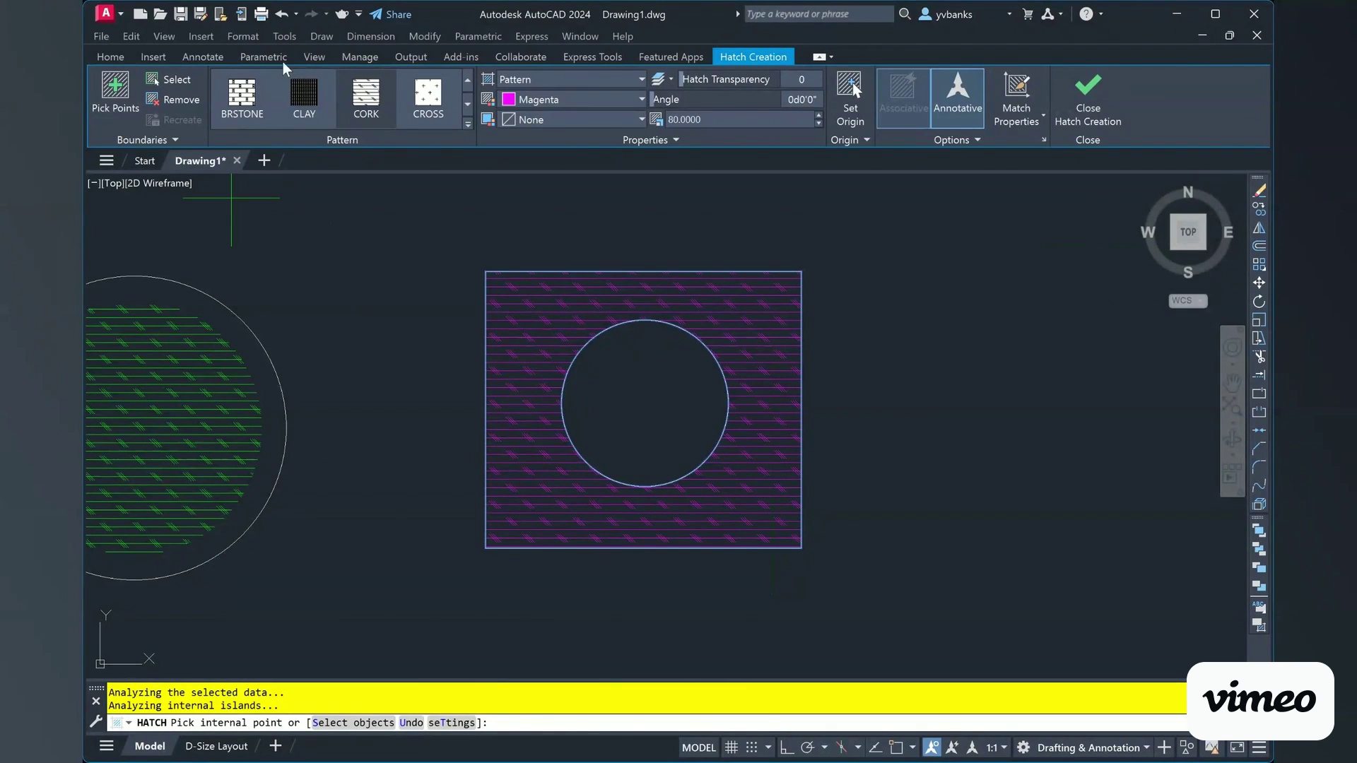
- Undo the hatch preview, then re-pick the square's interior for a new magenta hatch
{"action": "left_click", "coordinate": [282, 14]}
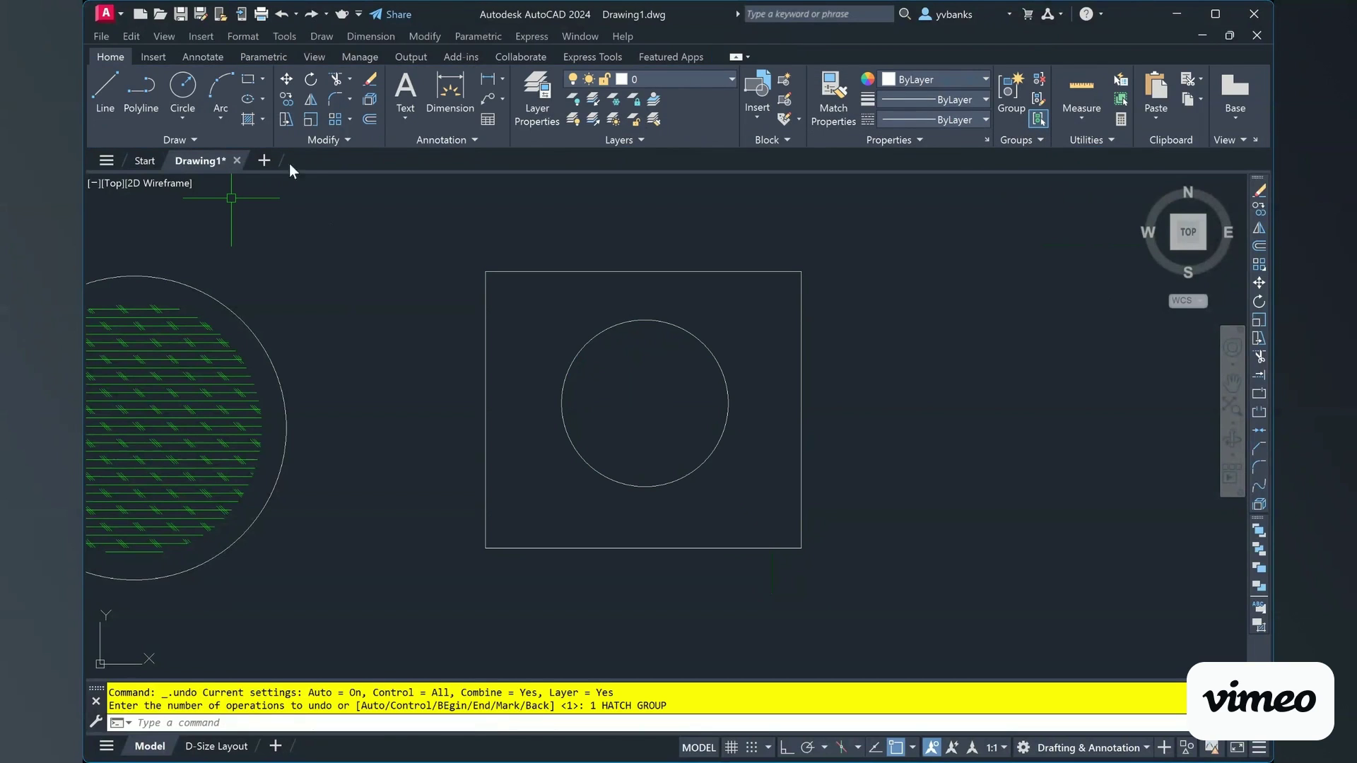
{"action": "left_click", "coordinate": [249, 118]}
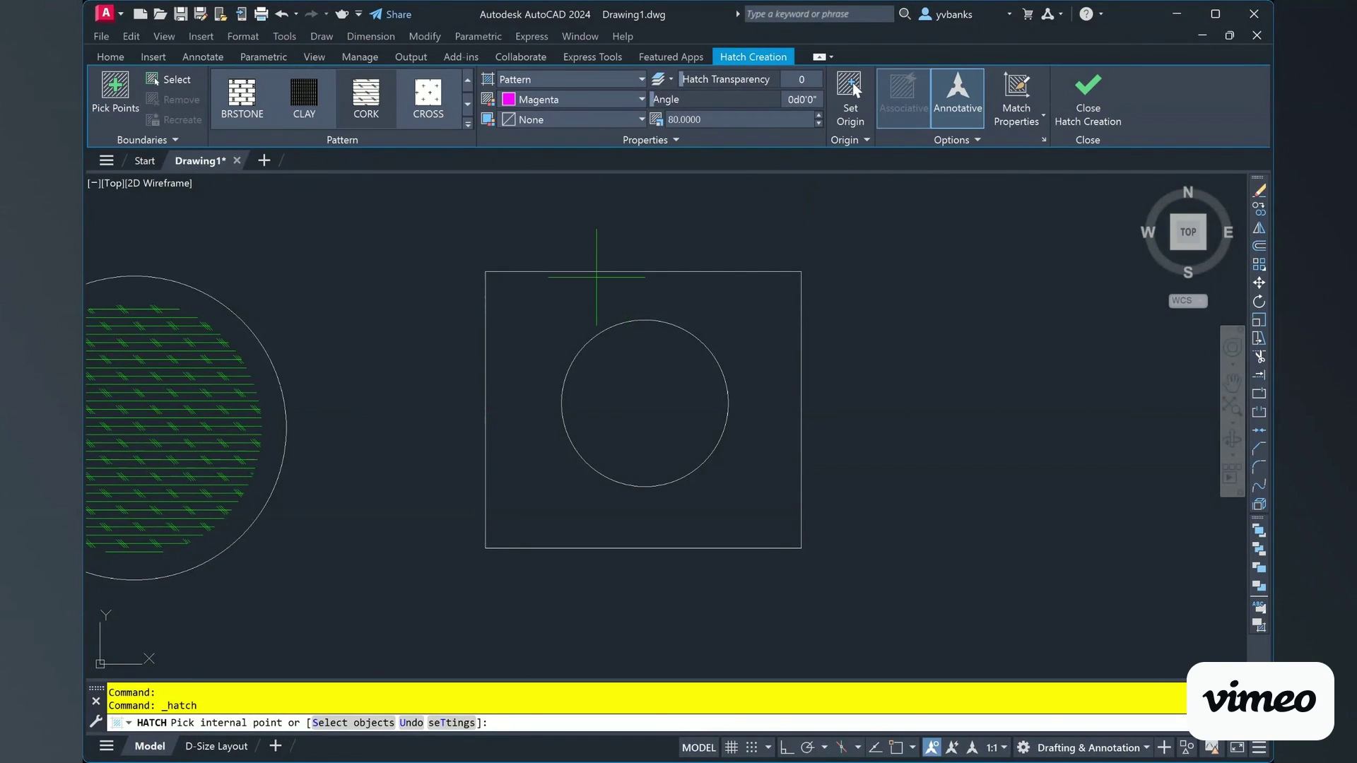
{"action": "left_click", "coordinate": [596, 277]}
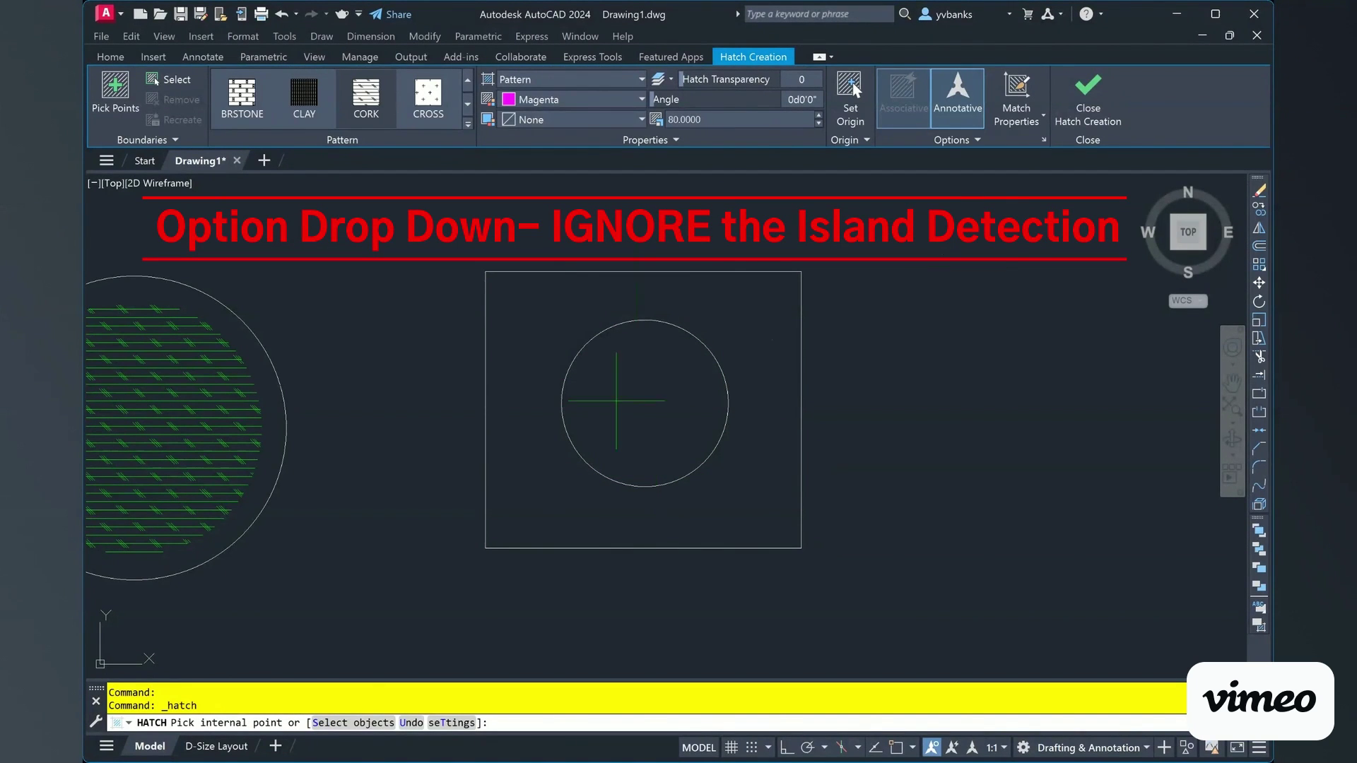
{"action": "left_click", "coordinate": [558, 337]}
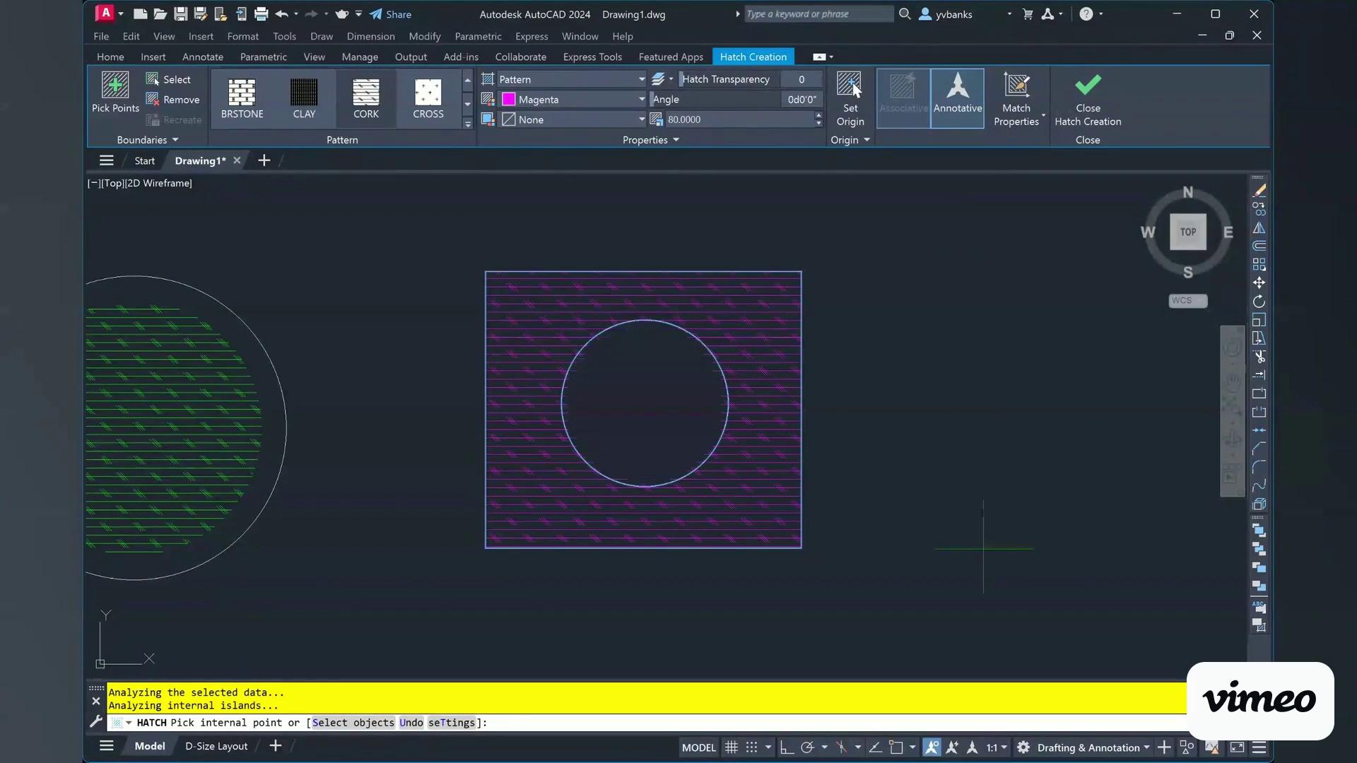
- Accept the magenta square hatch, zoom to frame the shapes, and begin a new circle
{"action": "key", "text": "Return"}
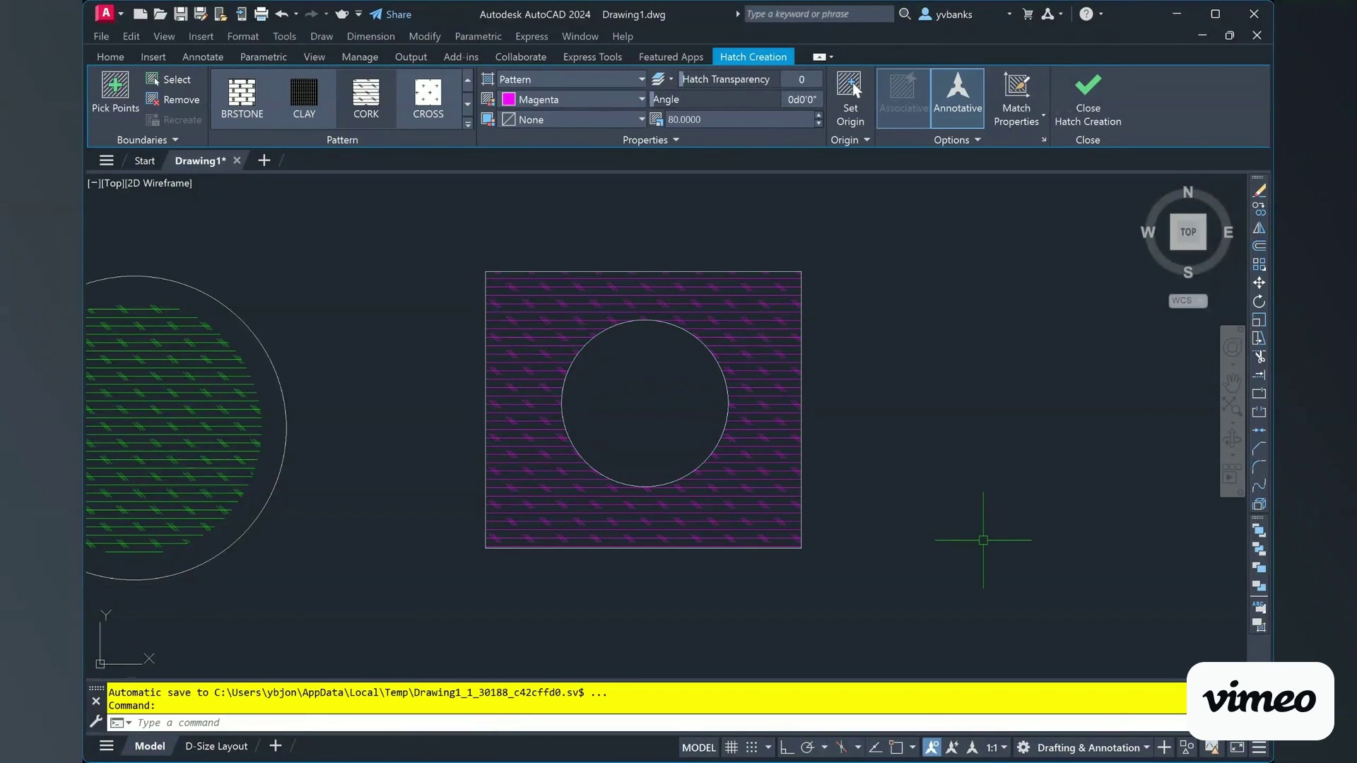
{"action": "scroll", "coordinate": [951, 365], "scroll_direction": "down", "scroll_amount": 2}
{"action": "scroll", "coordinate": [951, 365], "scroll_direction": "down", "scroll_amount": 2}
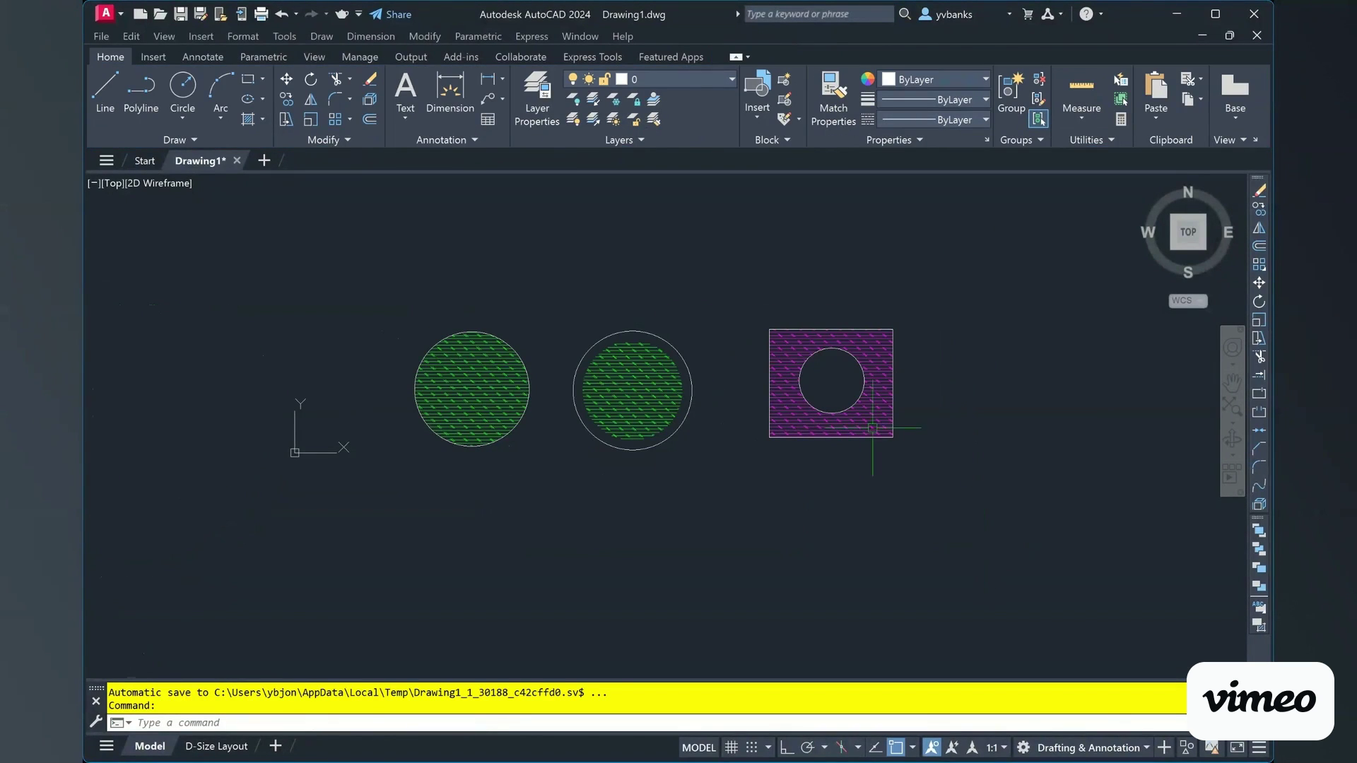
{"action": "scroll", "coordinate": [727, 222], "scroll_direction": "down", "scroll_amount": 1}
{"action": "scroll", "coordinate": [742, 203], "scroll_direction": "up", "scroll_amount": 3}
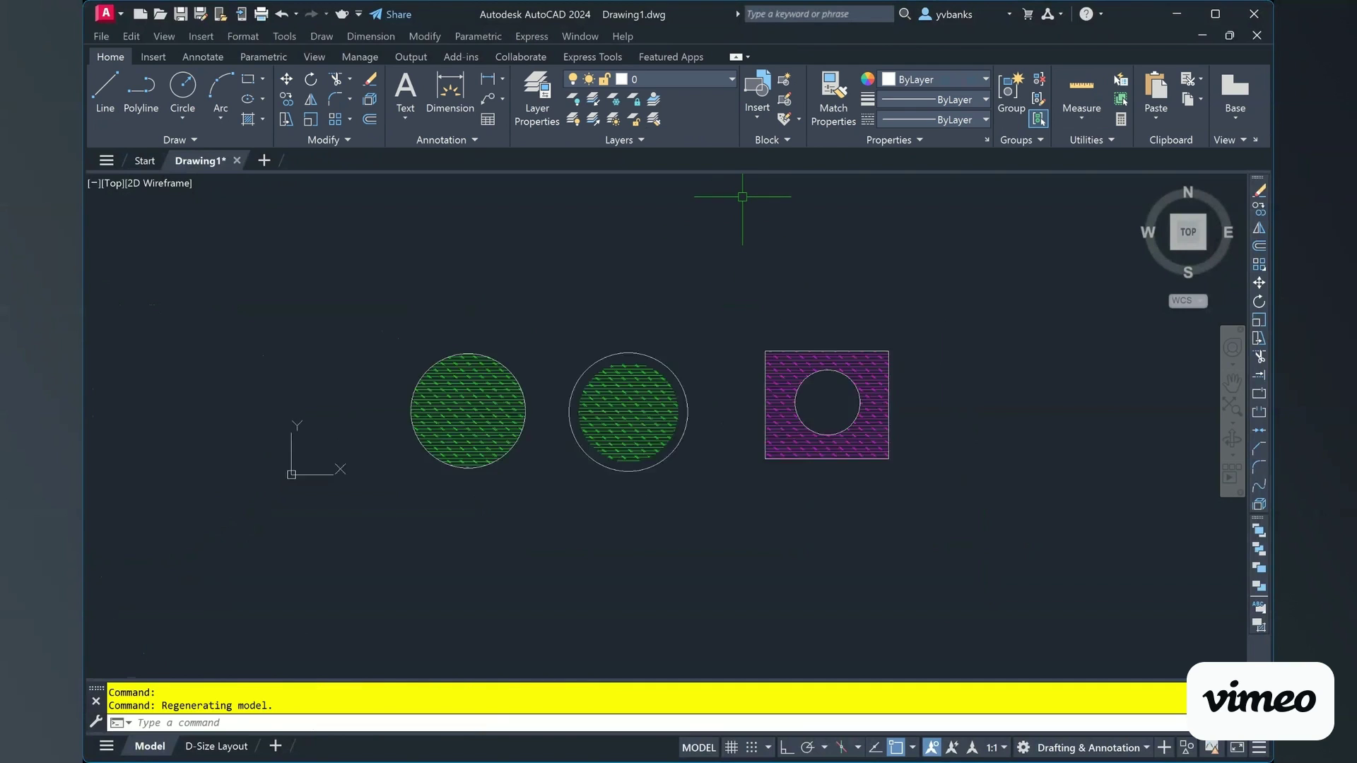
{"action": "scroll", "coordinate": [742, 197], "scroll_direction": "up", "scroll_amount": 2}
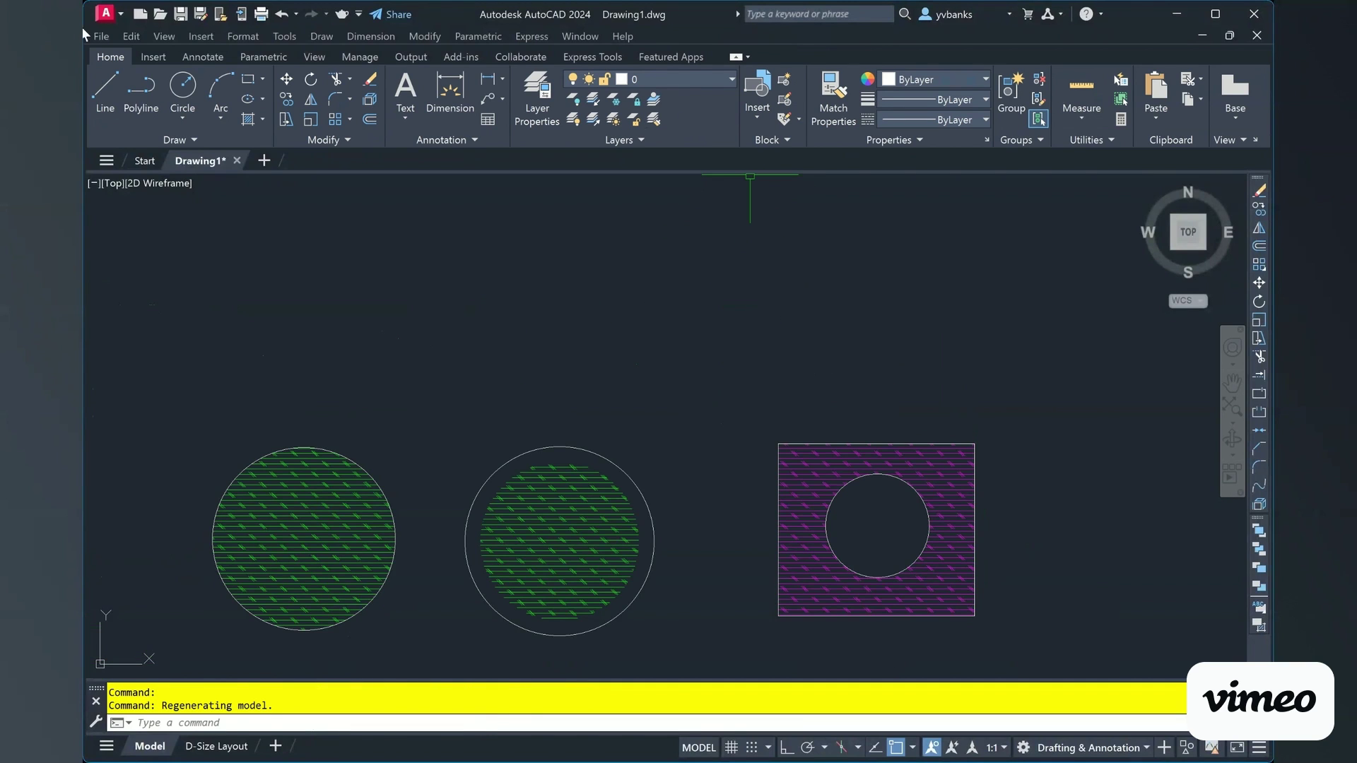
{"action": "left_click", "coordinate": [187, 87]}
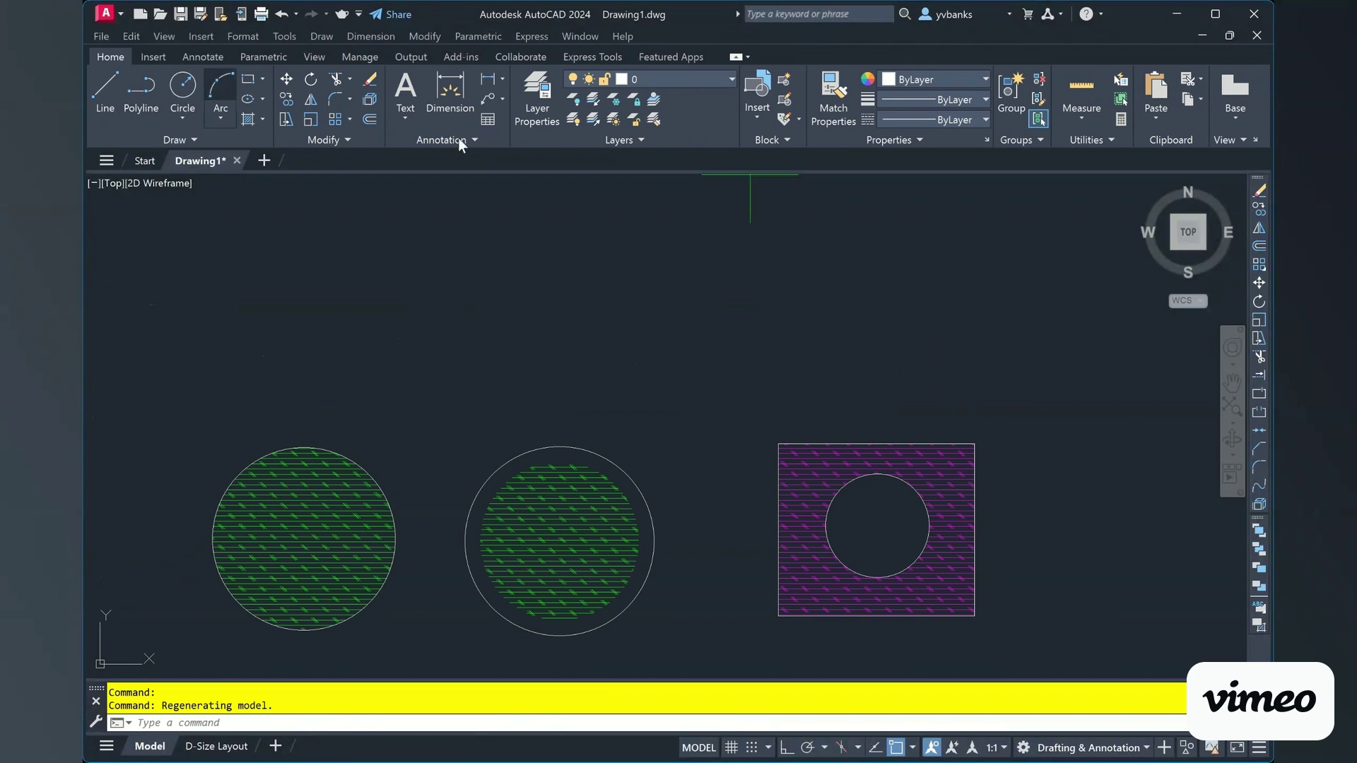
- Draw a tall rectangle above the hatched shapes
{"action": "left_click", "coordinate": [248, 79]}
{"action": "scroll", "coordinate": [403, 308], "scroll_direction": "down", "scroll_amount": 2}
{"action": "scroll", "coordinate": [396, 177], "scroll_direction": "up", "scroll_amount": 3}
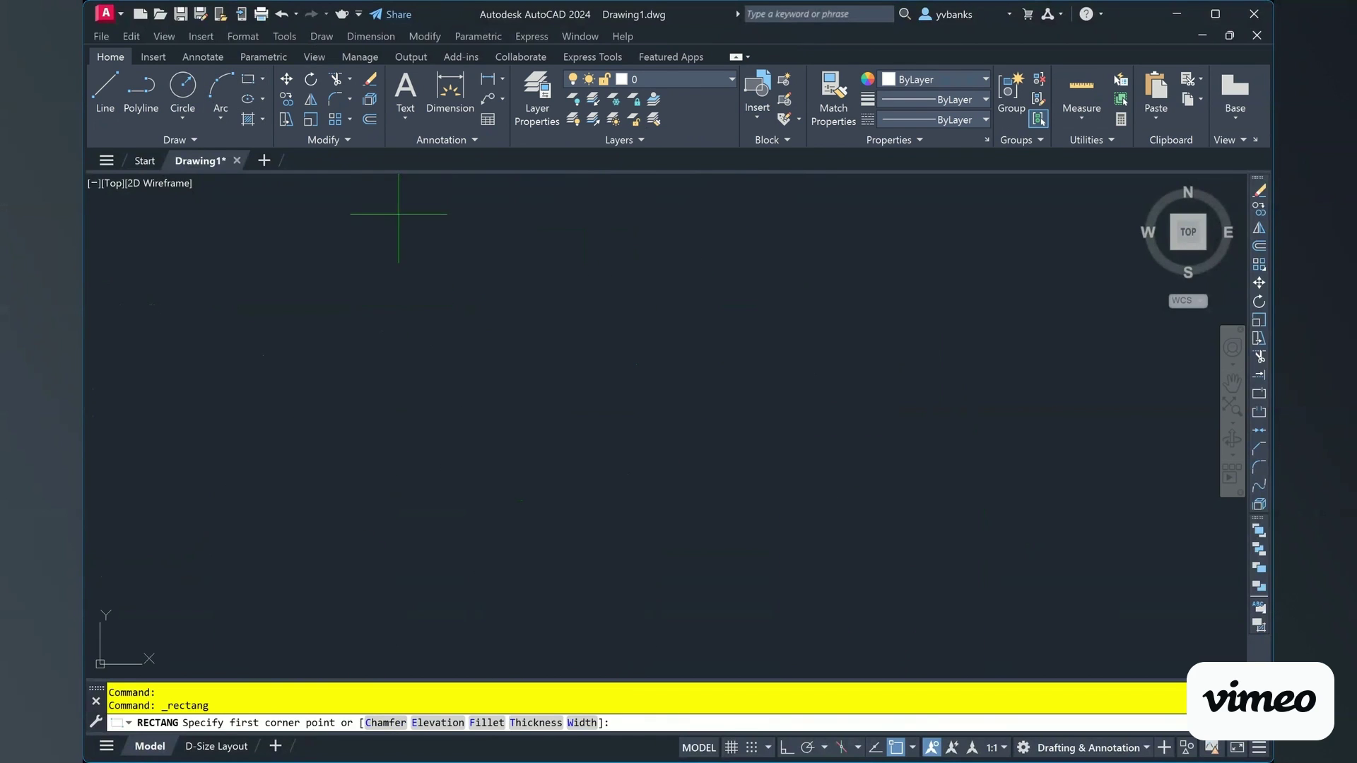
{"action": "scroll", "coordinate": [333, 318], "scroll_direction": "down", "scroll_amount": 2}
{"action": "left_click", "coordinate": [329, 227]}
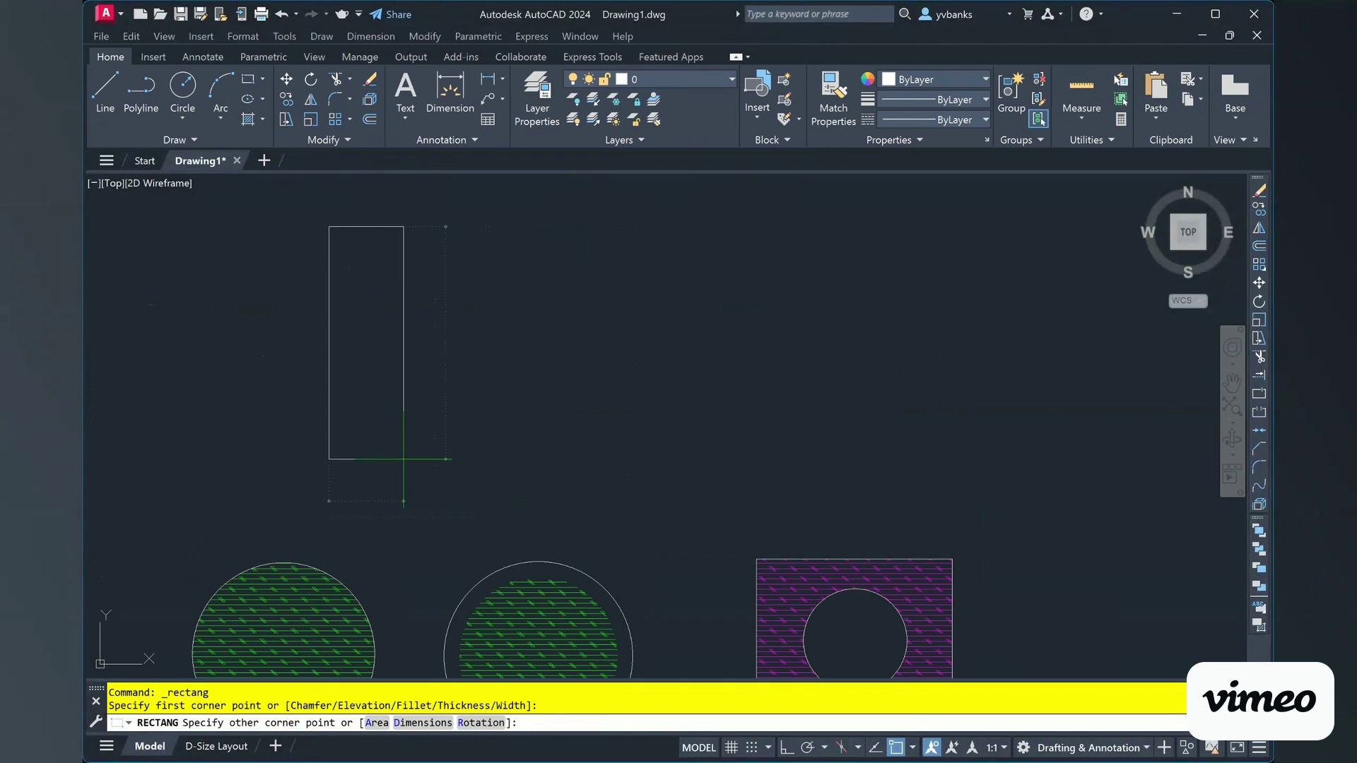
{"action": "left_click", "coordinate": [404, 459]}
- Copy the new rectangle and place the duplicate to its right
{"action": "left_click", "coordinate": [442, 456]}
{"action": "left_click", "coordinate": [311, 311]}
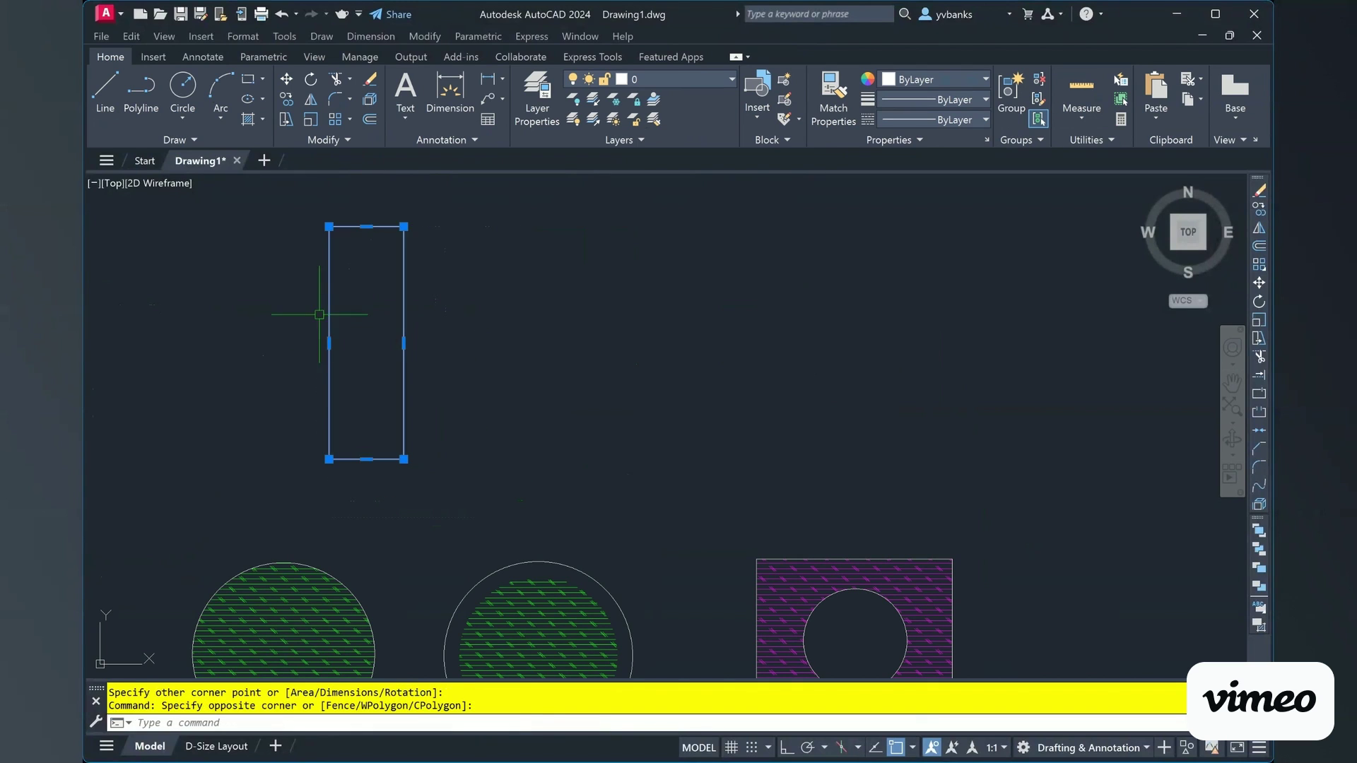
{"action": "left_click", "coordinate": [286, 99]}
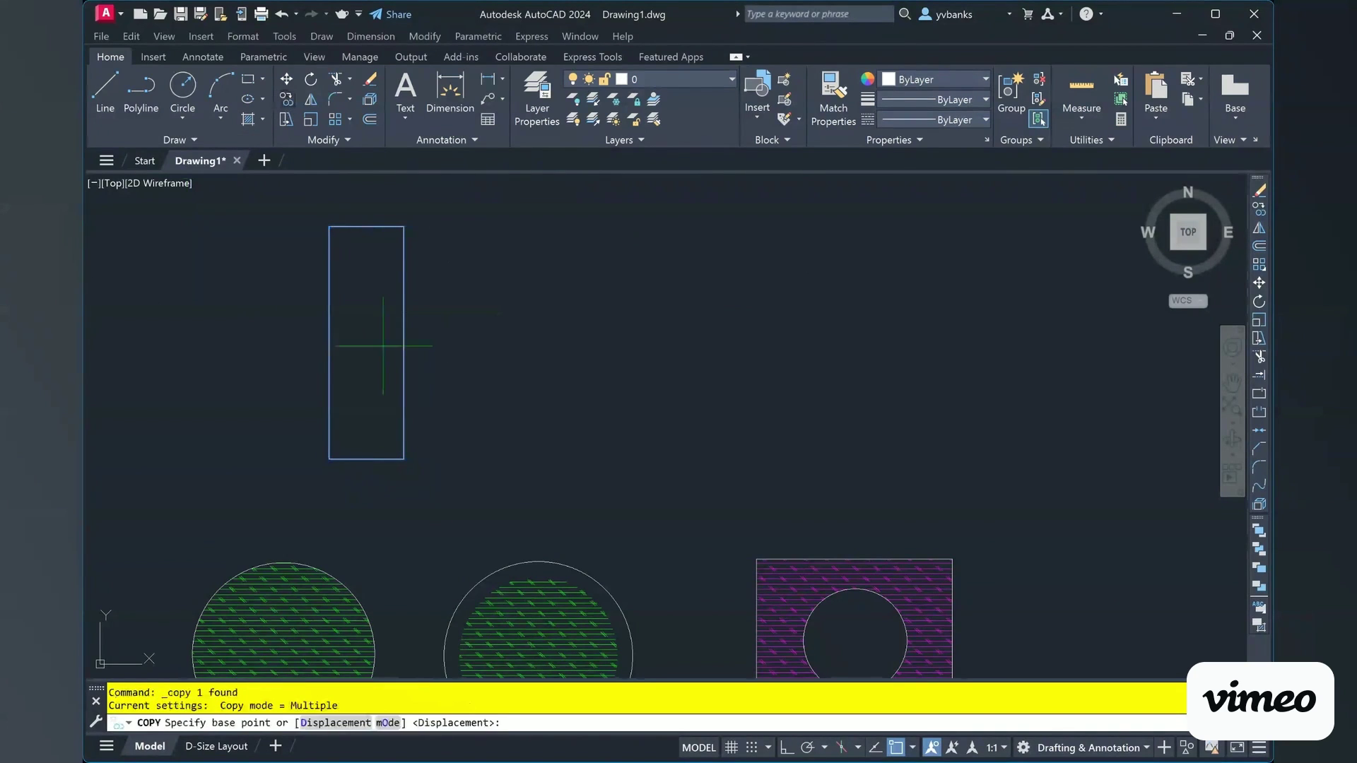
{"action": "left_click", "coordinate": [360, 367]}
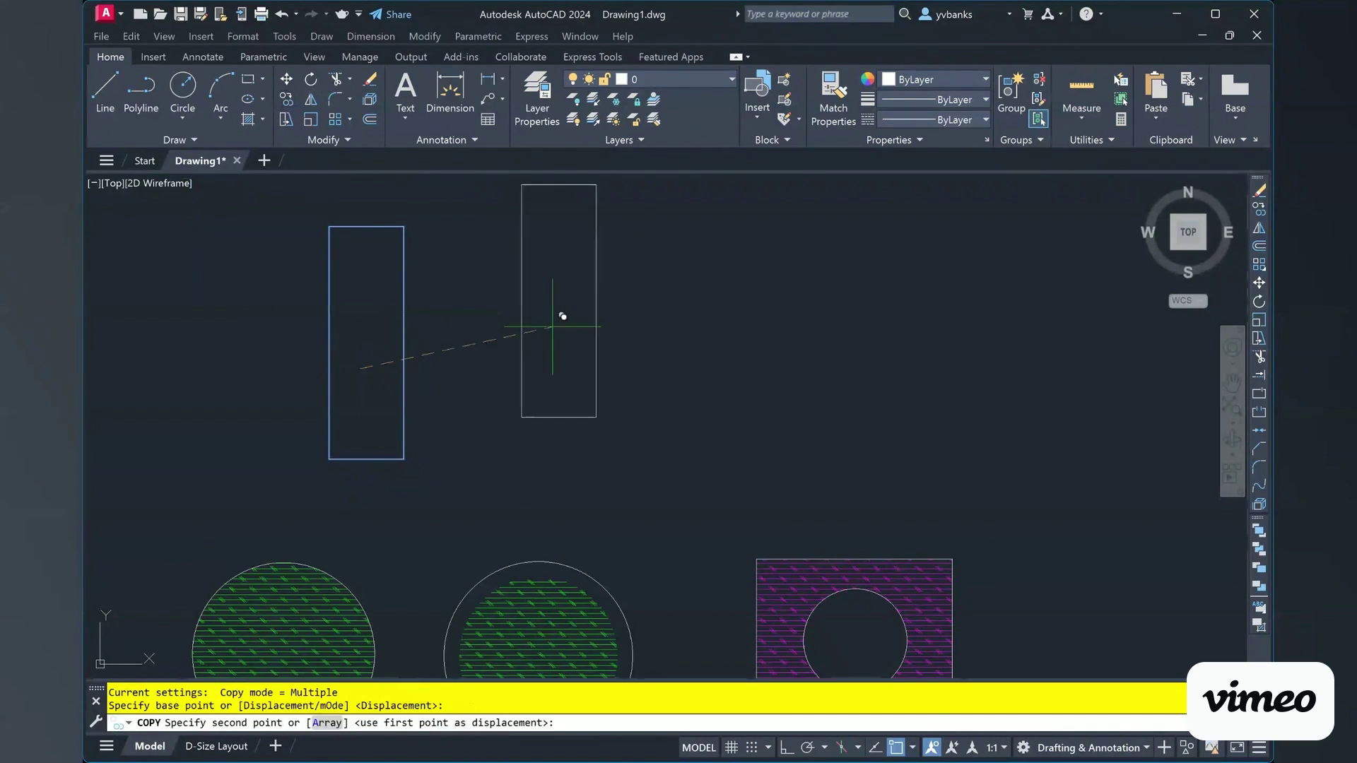
{"action": "left_click", "coordinate": [558, 363]}
{"action": "key", "text": "Escape"}
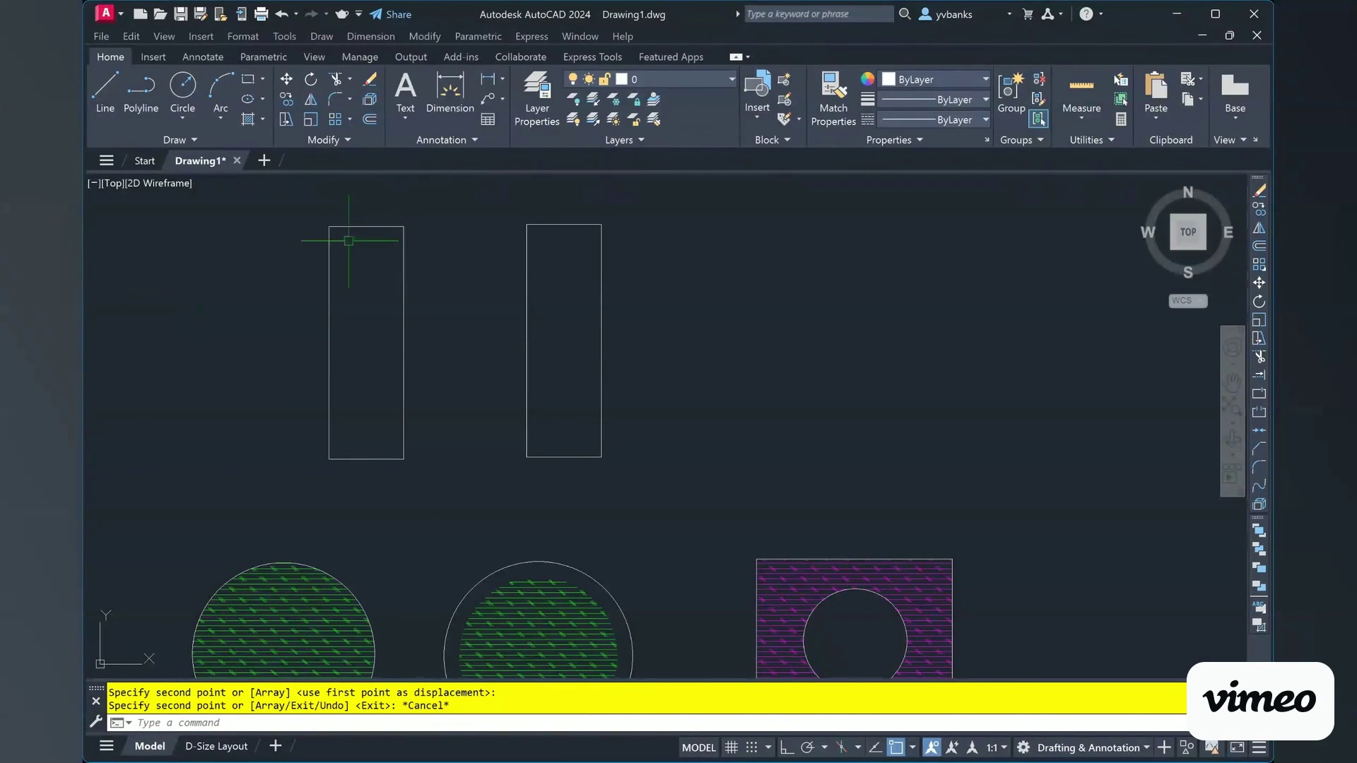
- Start a new hatch and browse the pattern gallery for the woven pattern
{"action": "left_click", "coordinate": [248, 119]}
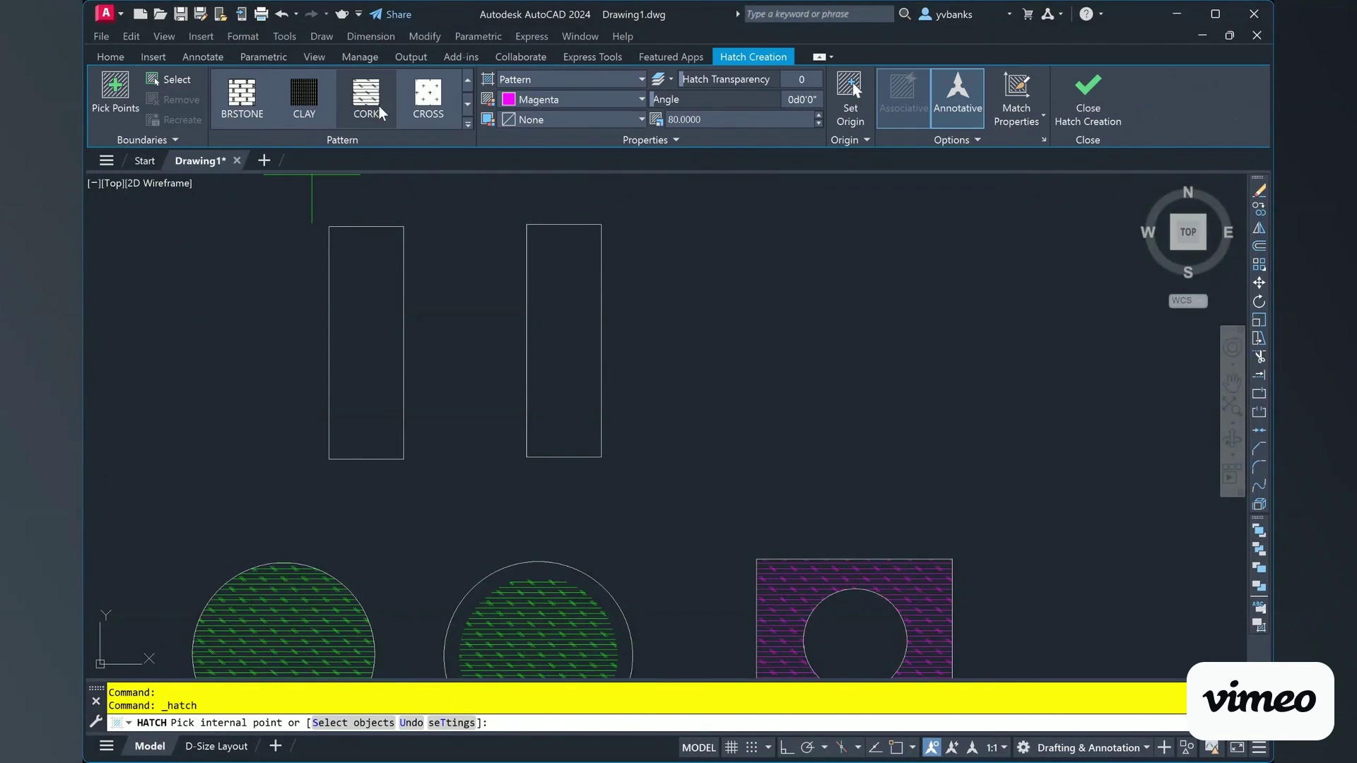
{"action": "left_click", "coordinate": [468, 105]}
{"action": "left_click", "coordinate": [468, 105]}
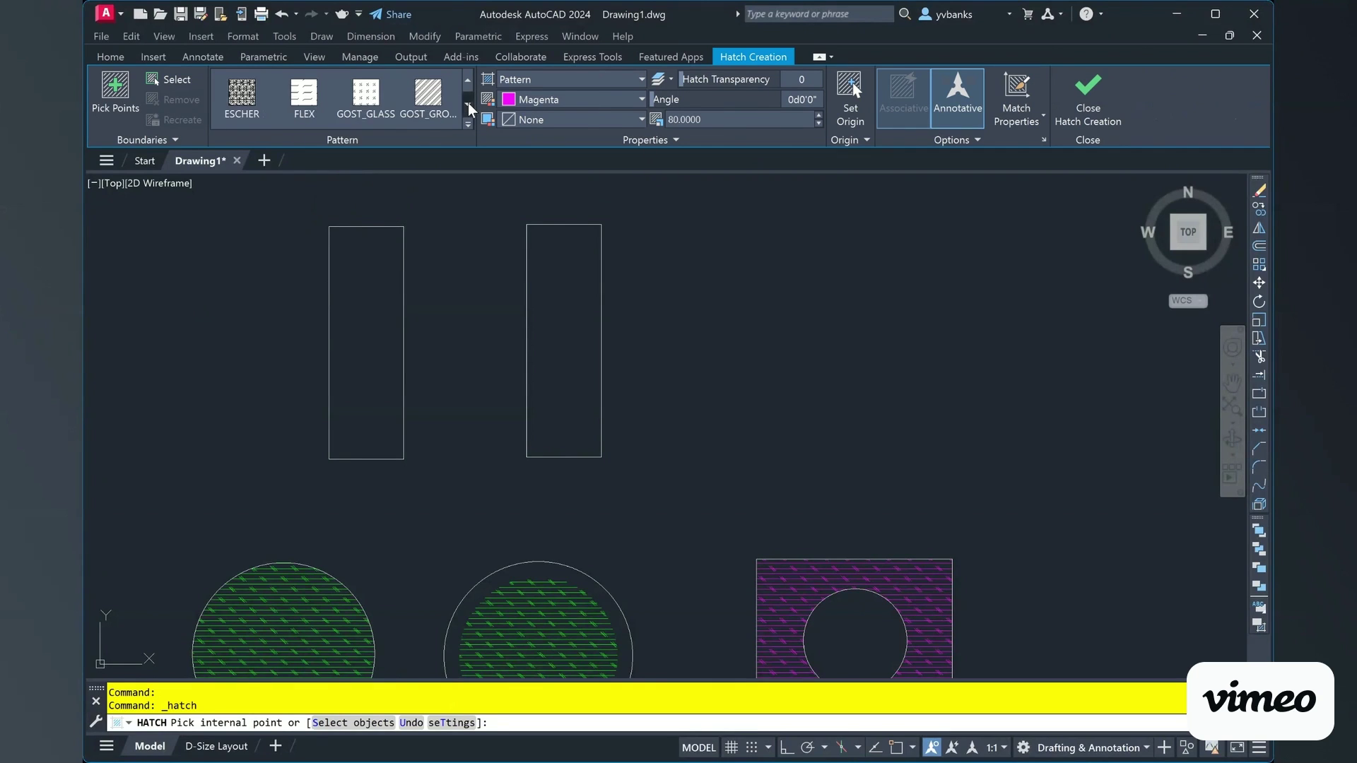
{"action": "left_click", "coordinate": [468, 82]}
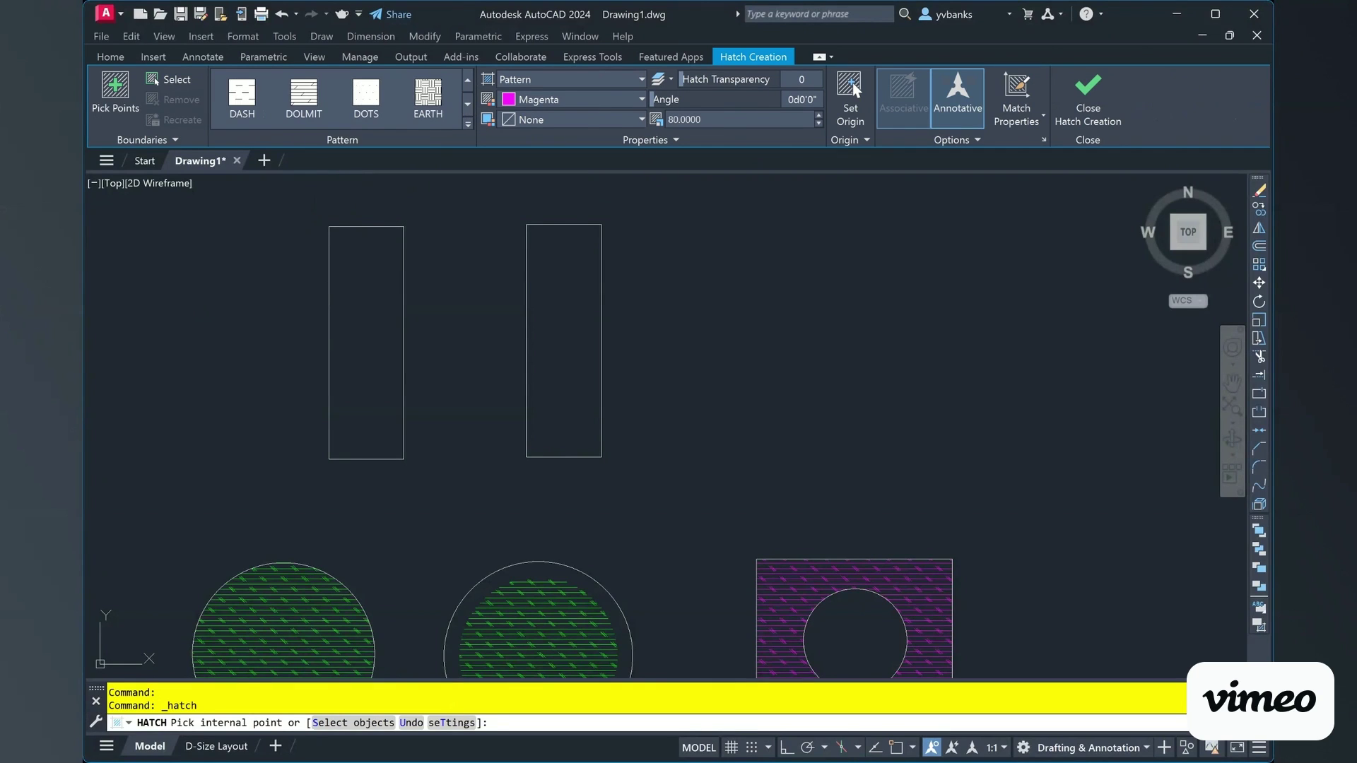
- Fill both tall rectangles with the red woven hatch at scale 80
{"action": "left_click", "coordinate": [366, 325]}
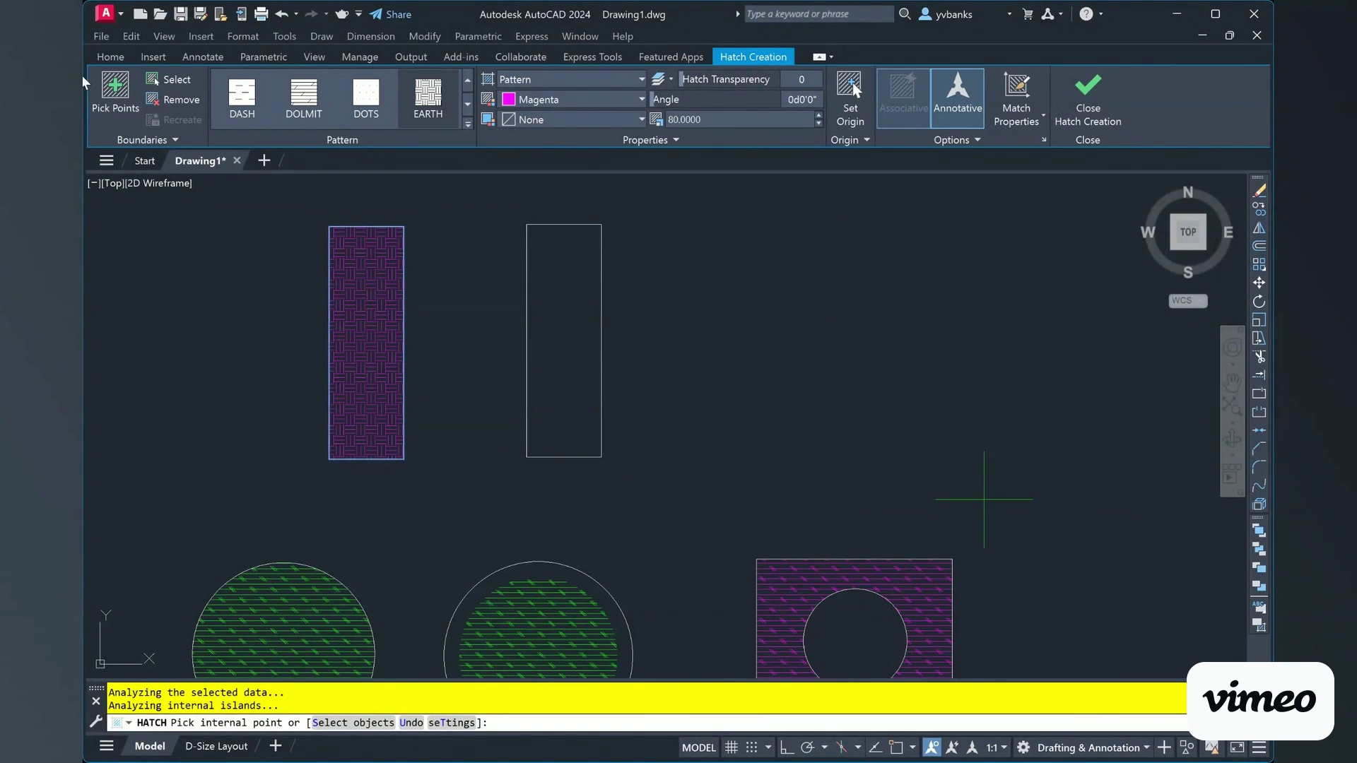
{"action": "left_click", "coordinate": [559, 311]}
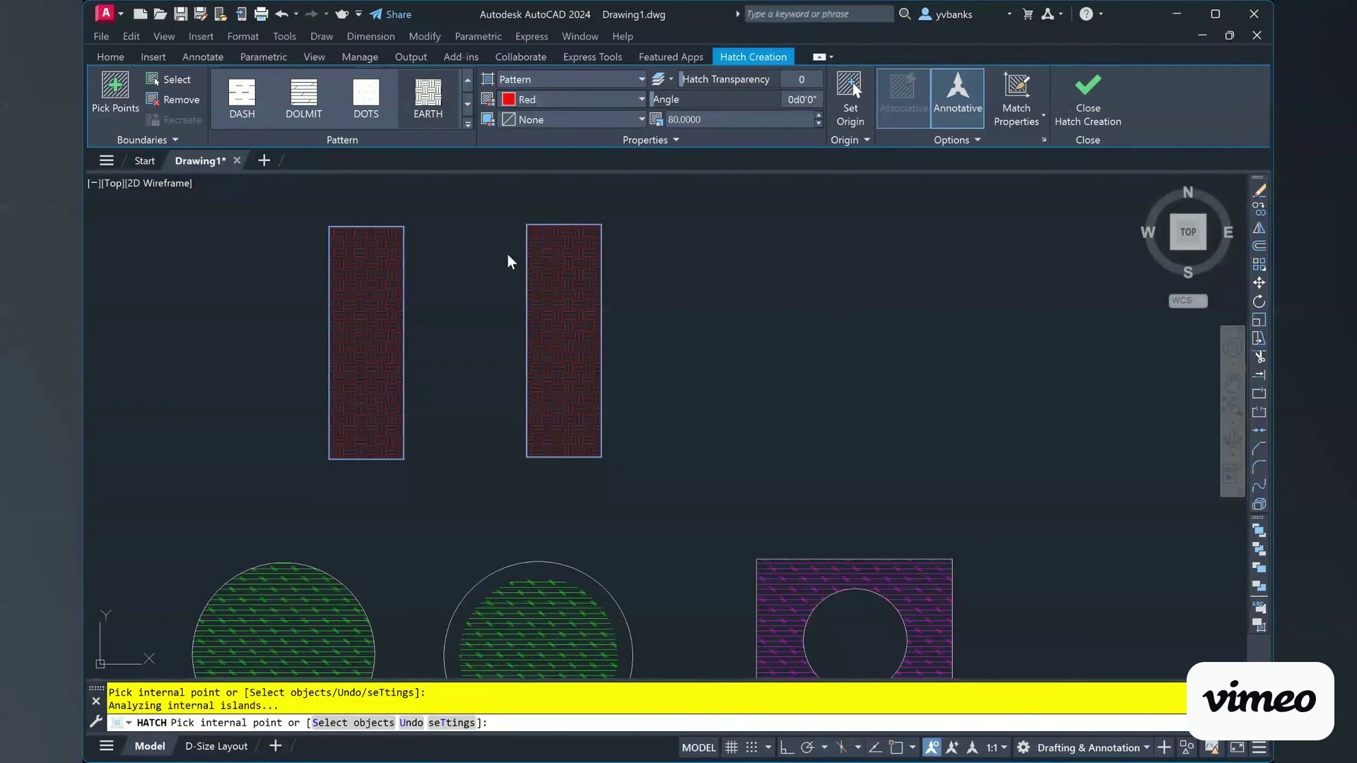
{"action": "scroll", "coordinate": [152, 316], "scroll_direction": "up", "scroll_amount": 2}
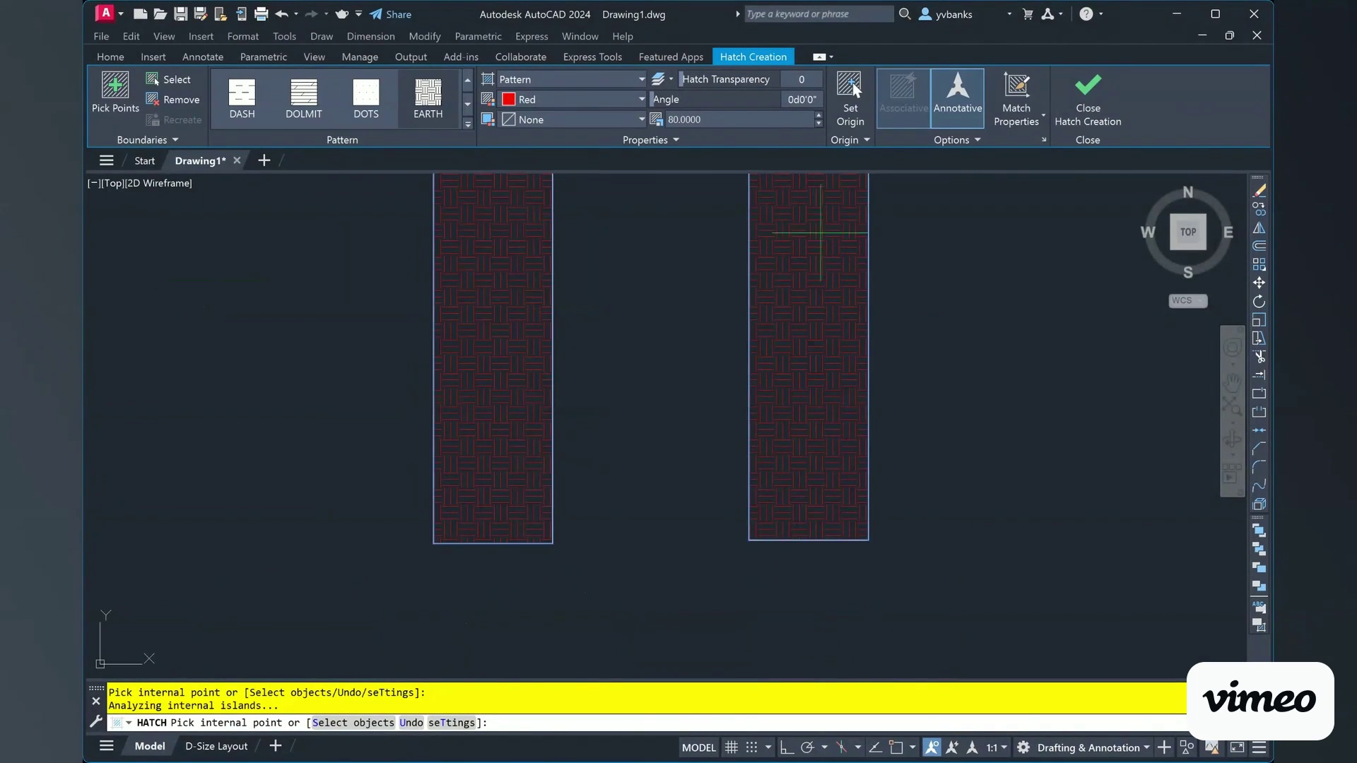
{"action": "scroll", "coordinate": [964, 319], "scroll_direction": "down", "scroll_amount": 2}
{"action": "scroll", "coordinate": [895, 186], "scroll_direction": "up", "scroll_amount": 2}
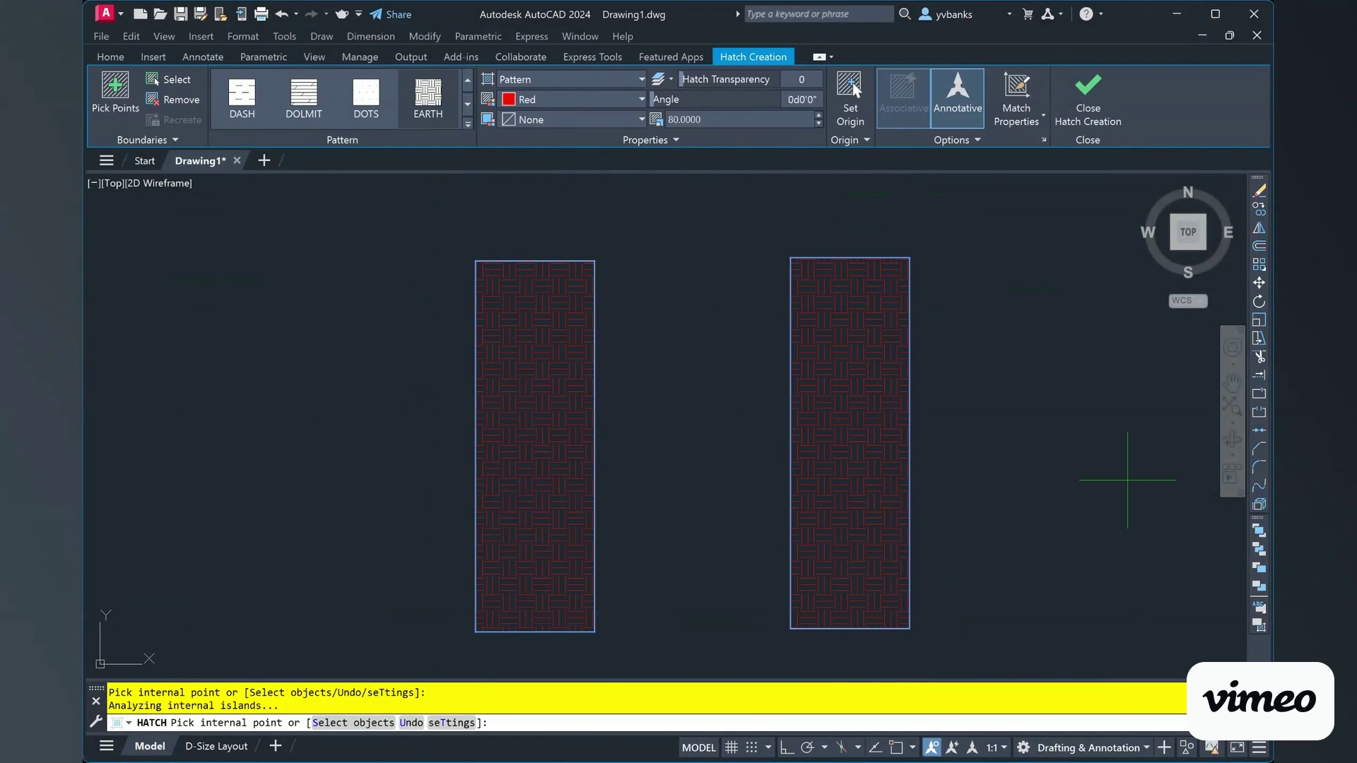
{"action": "left_click", "coordinate": [1105, 118]}
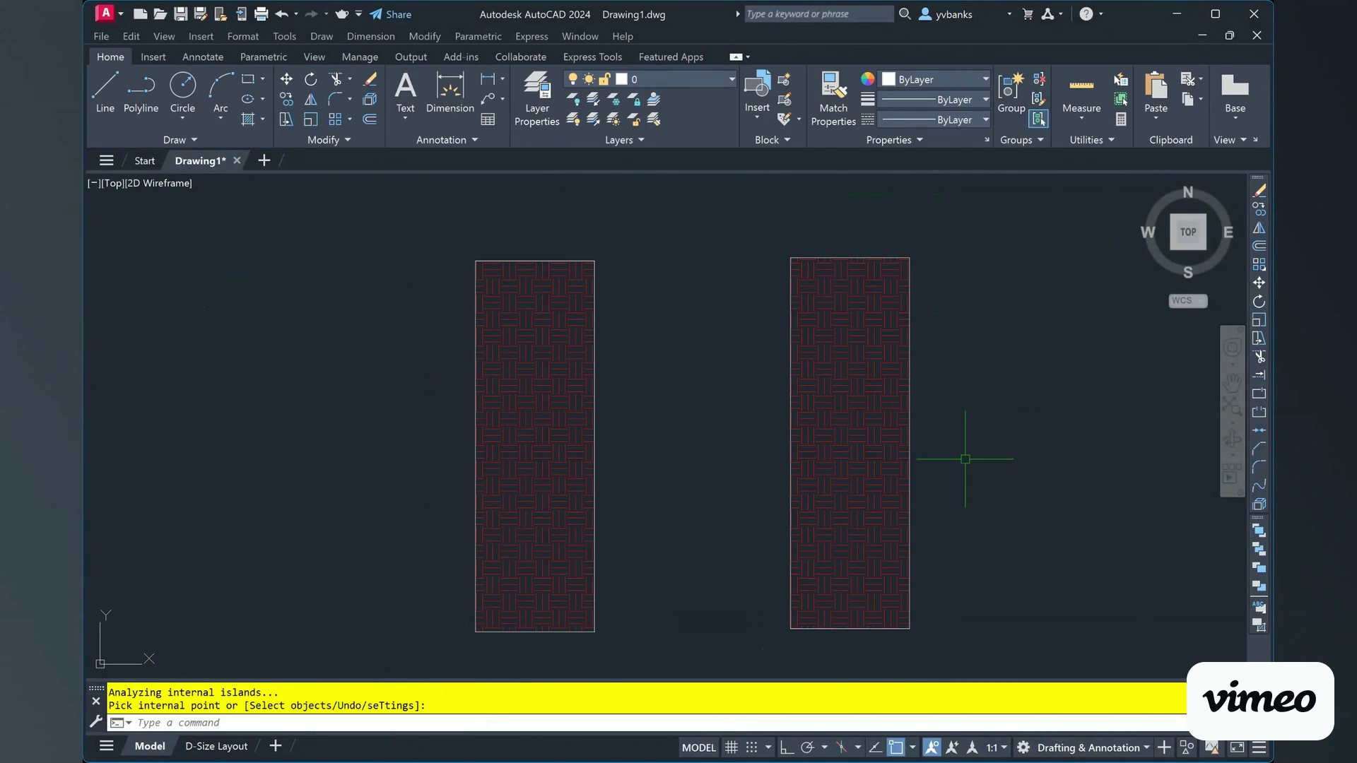
- Switch the left rectangle's hatch to the DASH pattern with scale 100
{"action": "left_click", "coordinate": [836, 461]}
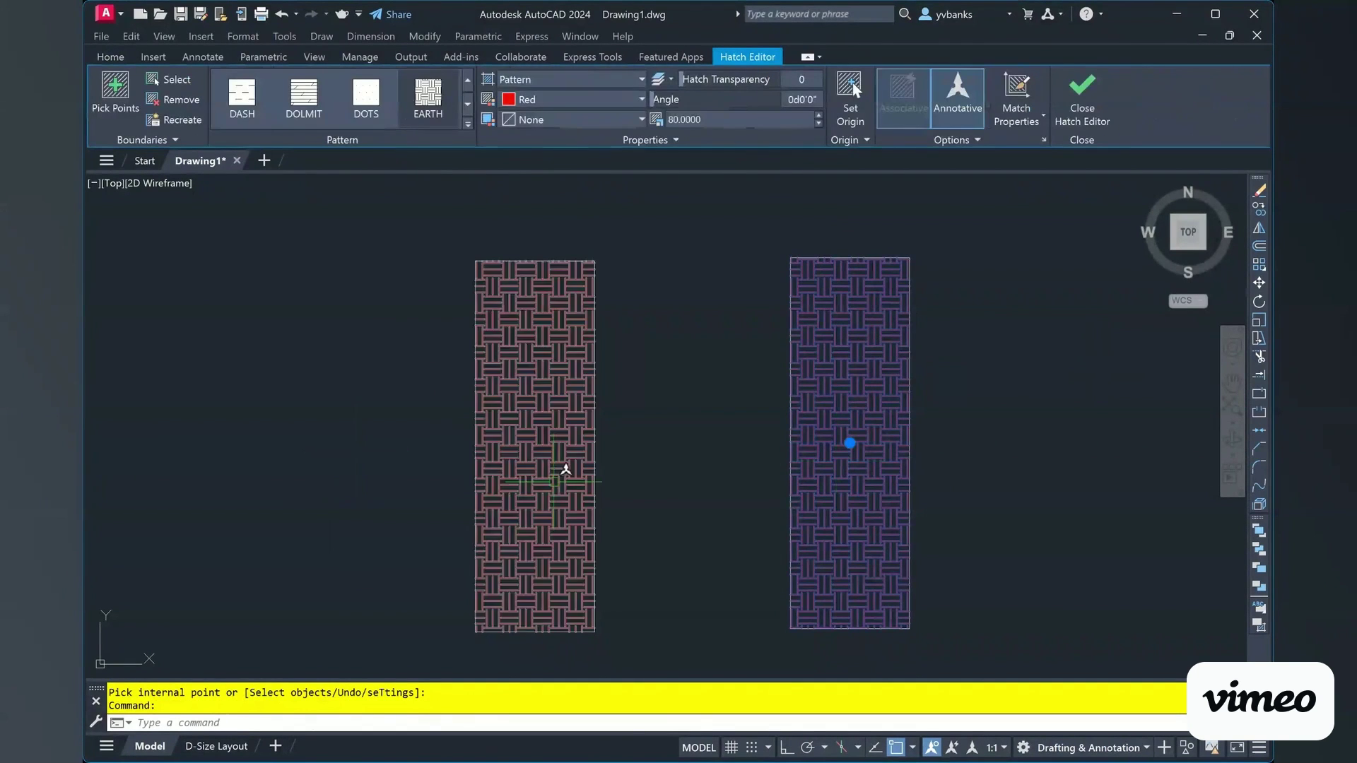
{"action": "left_click", "coordinate": [552, 481]}
{"action": "key", "text": "Escape"}
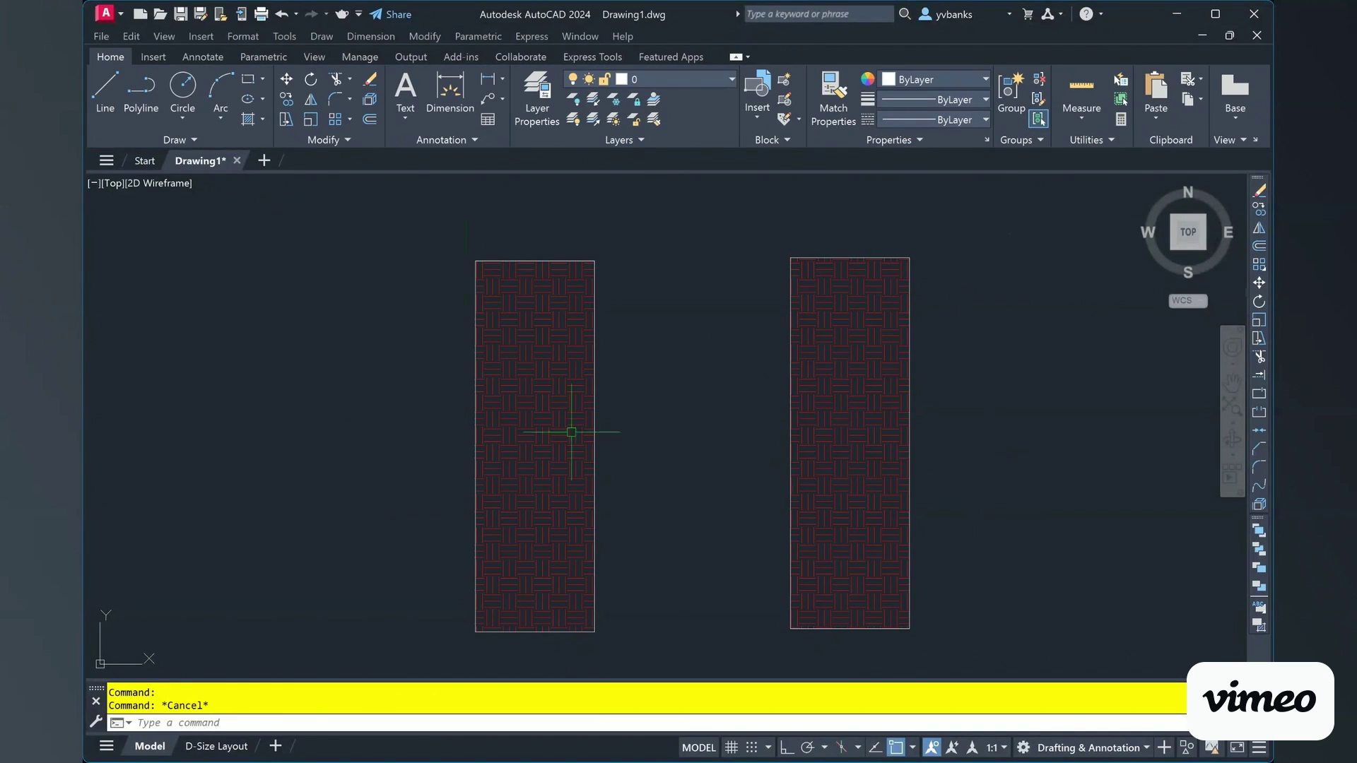
{"action": "left_click", "coordinate": [555, 361]}
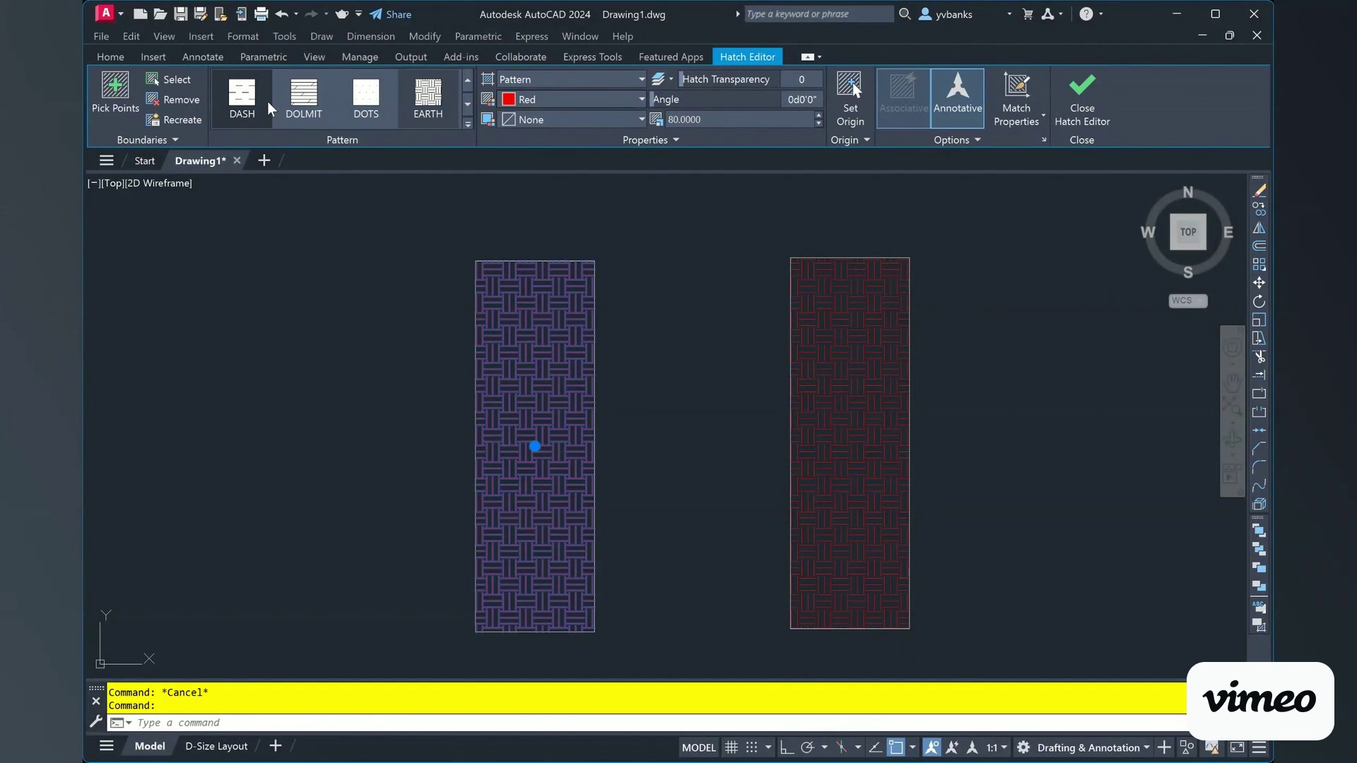
{"action": "left_click", "coordinate": [249, 106]}
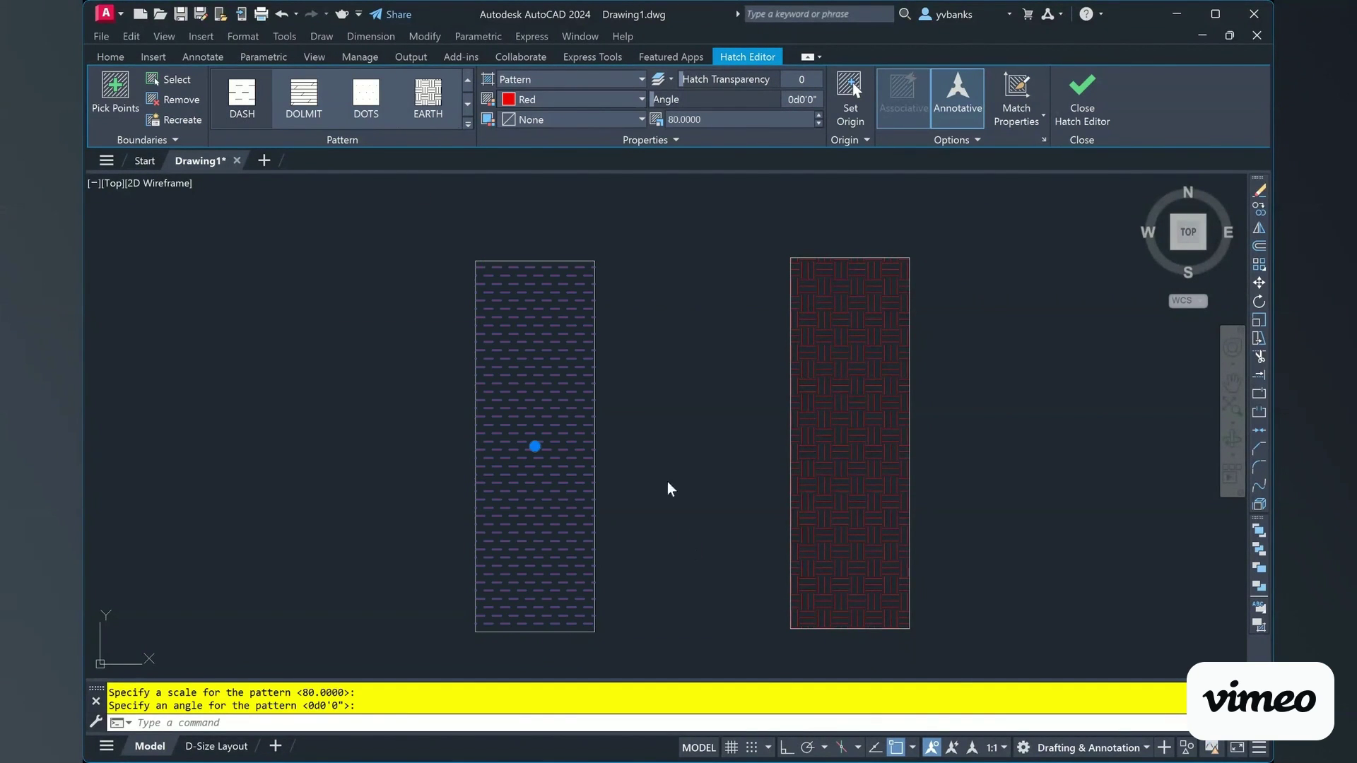
{"action": "left_click", "coordinate": [729, 117]}
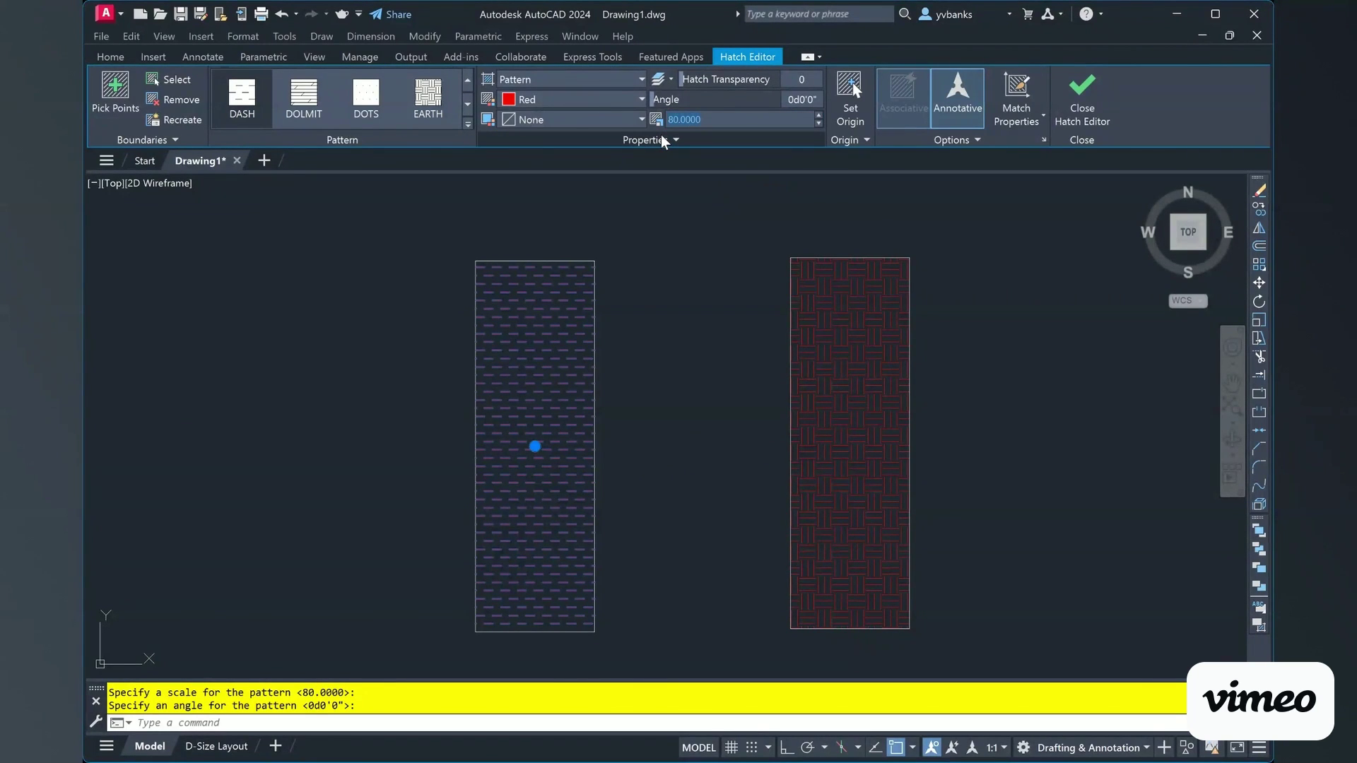
{"action": "type", "text": "100"}
{"action": "key", "text": "Return"}
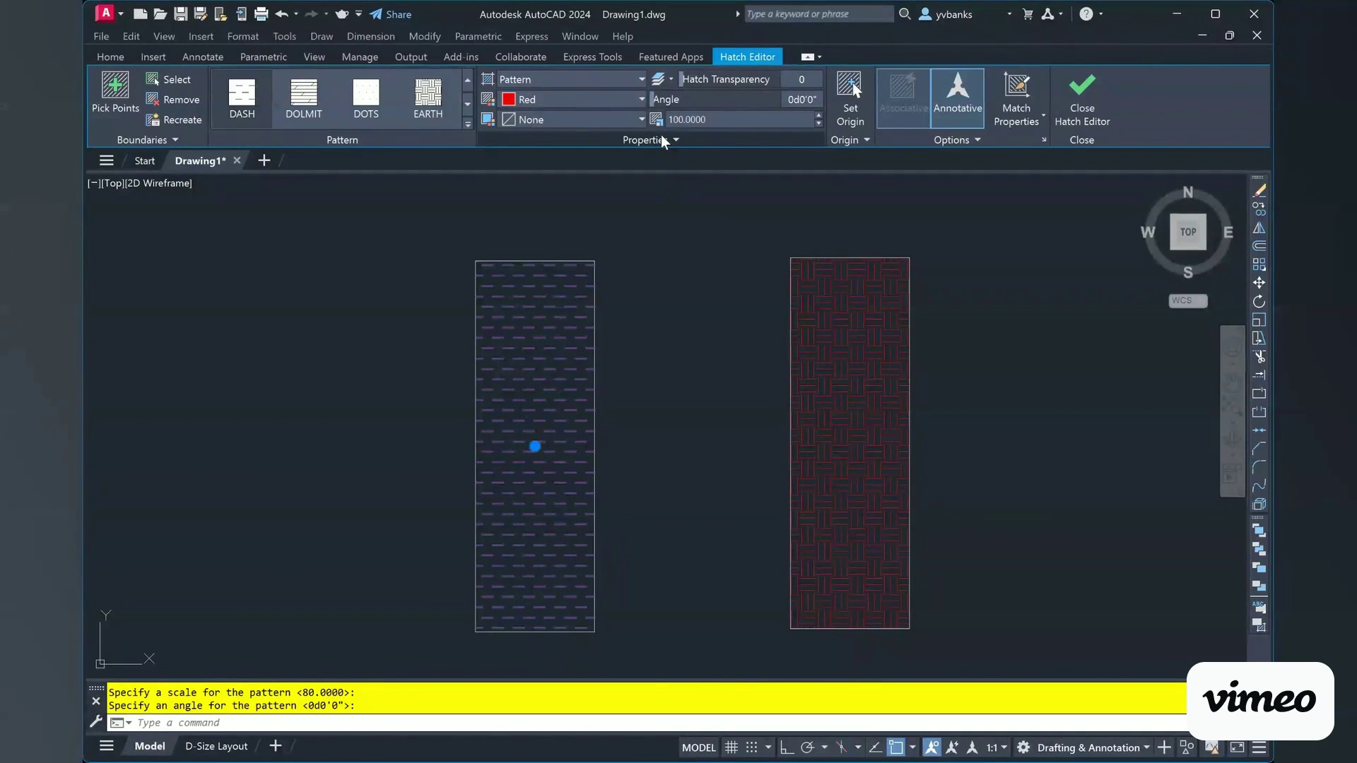
{"action": "key", "text": "Escape"}
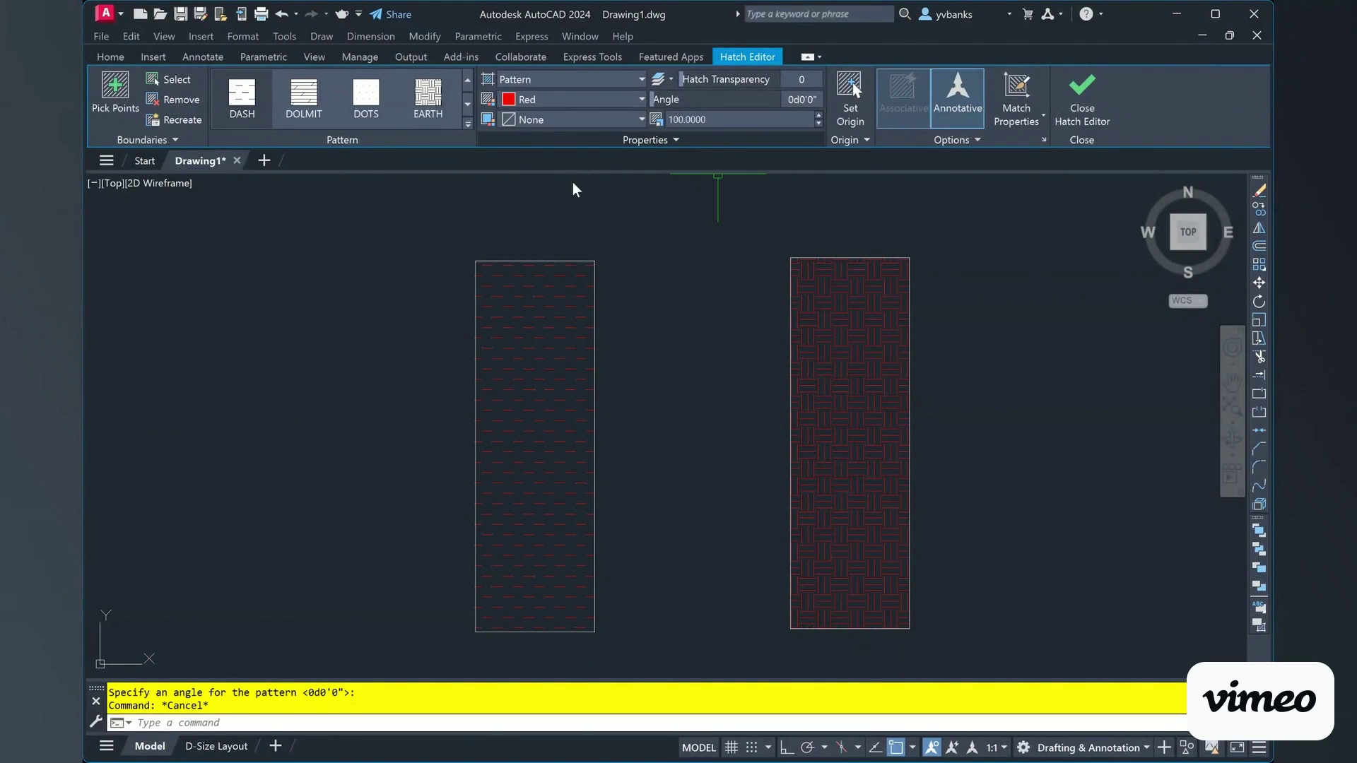
{"action": "key", "text": "Escape"}
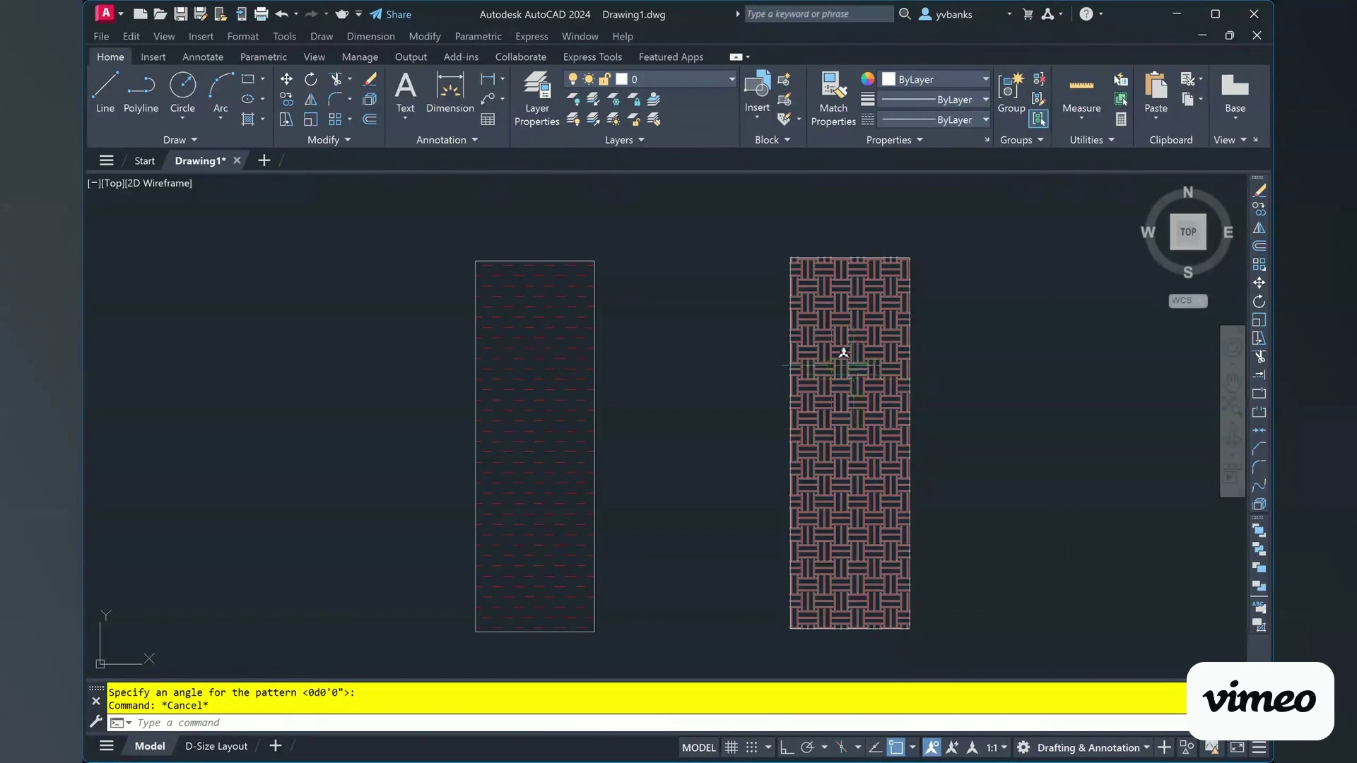
- Create a new hatch matching the right rectangle's woven hatch inside the left rectangle
{"action": "left_click", "coordinate": [246, 120]}
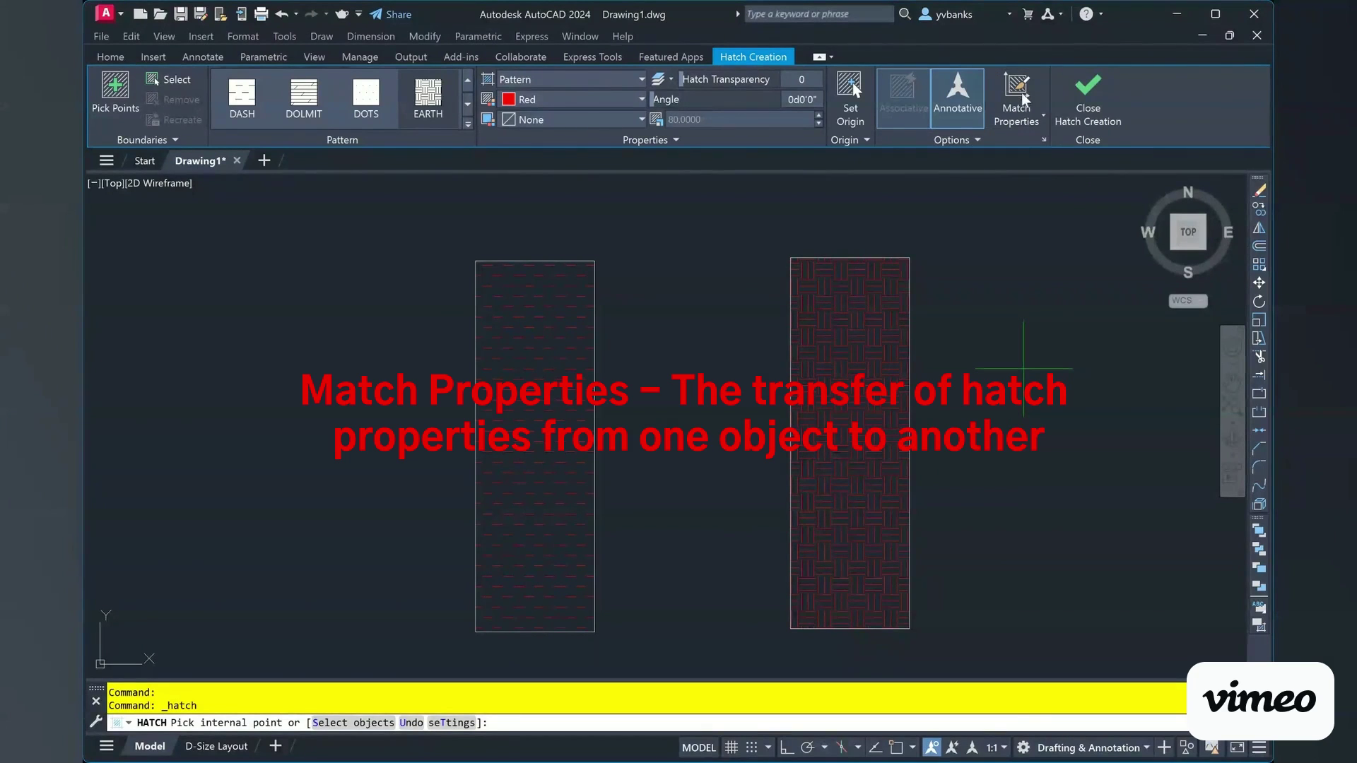
{"action": "left_click", "coordinate": [1007, 91]}
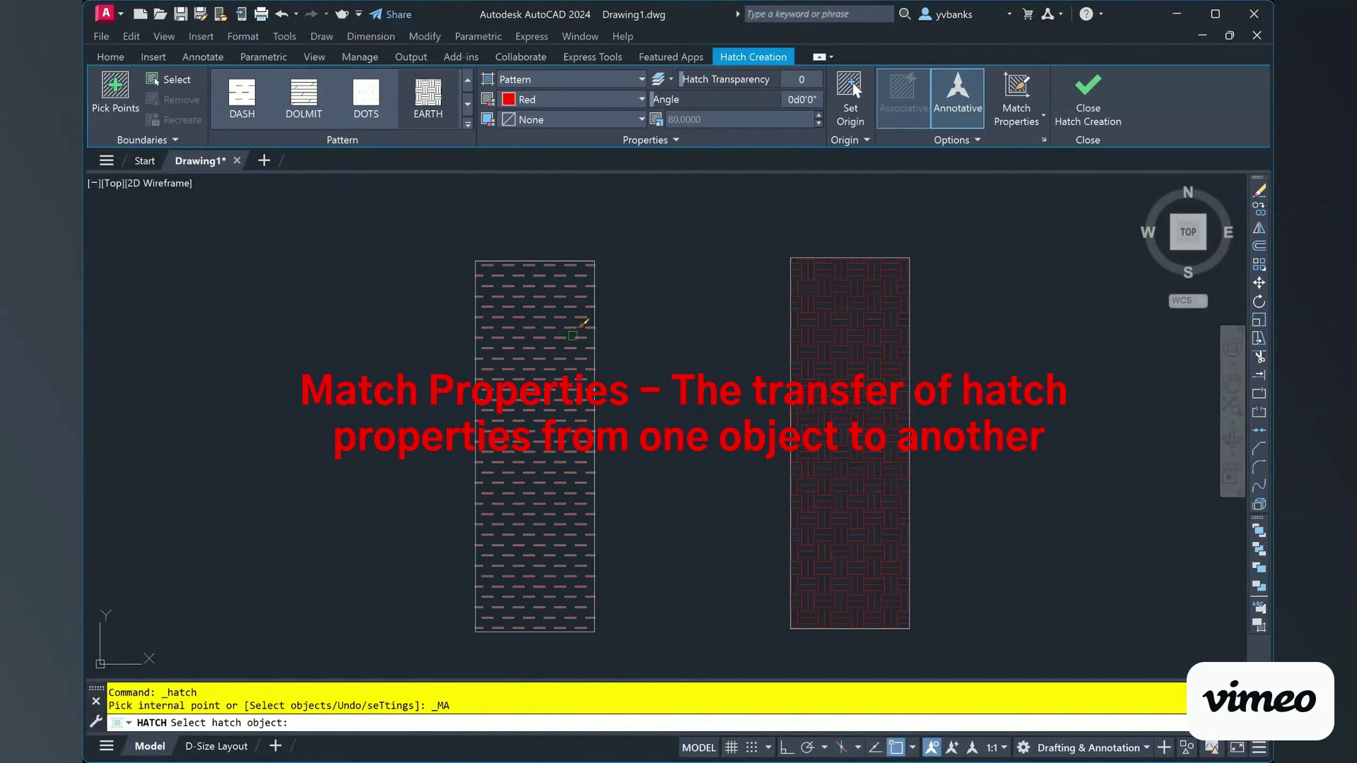
{"action": "left_click", "coordinate": [573, 336]}
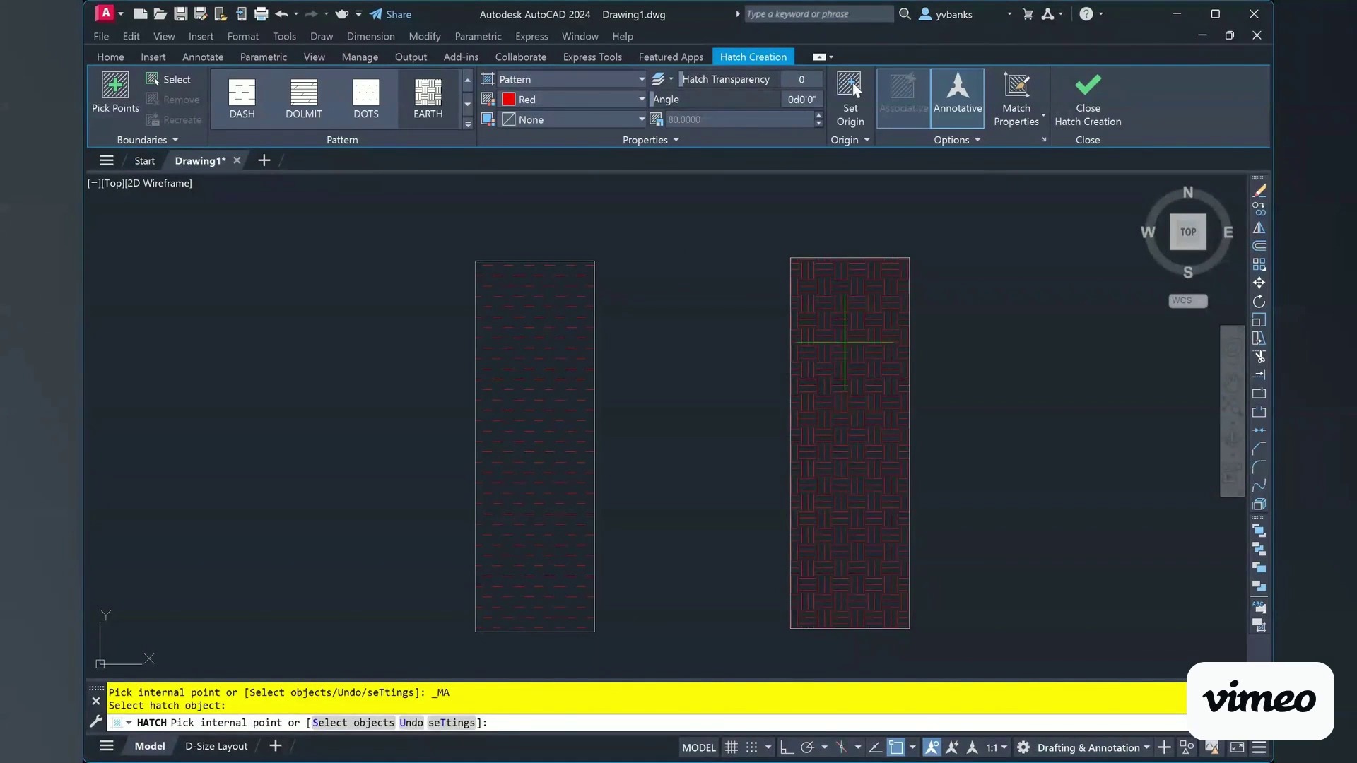
{"action": "key", "text": "F3"}
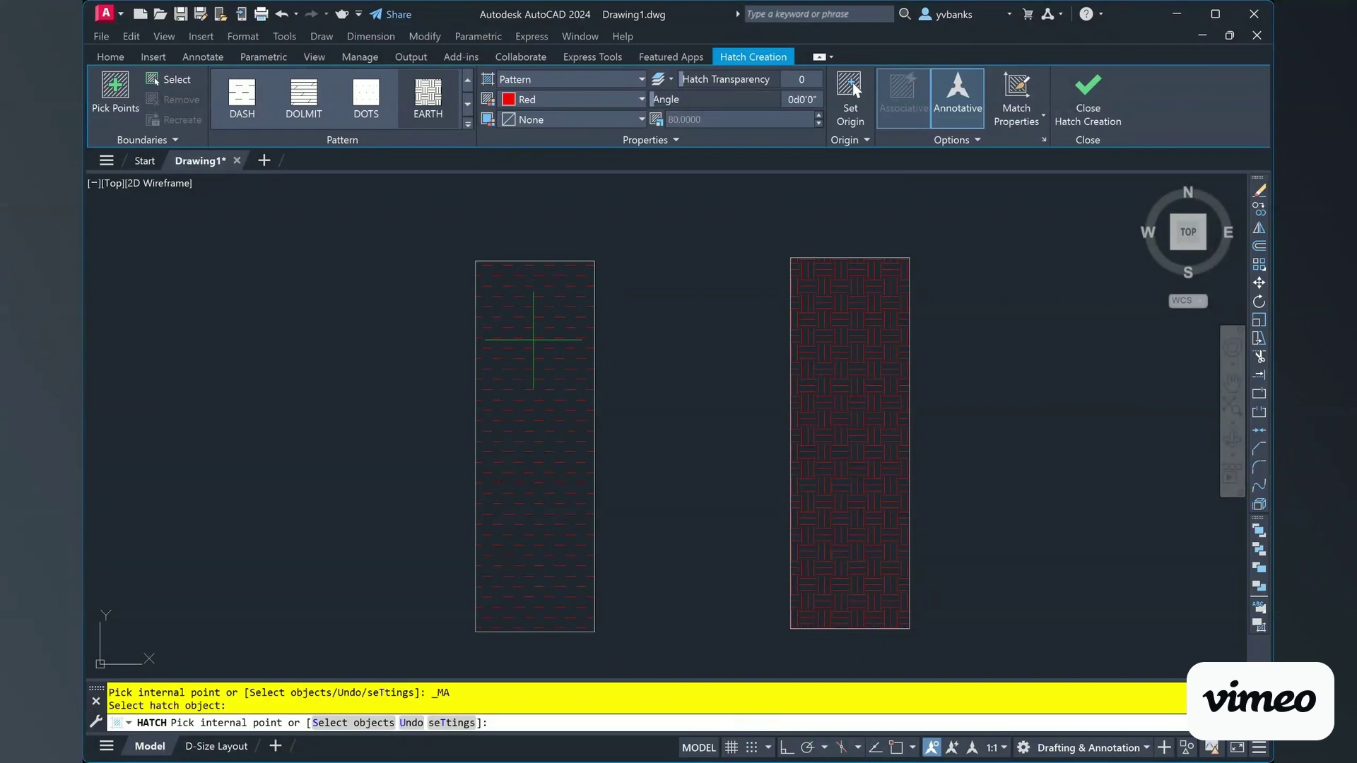
{"action": "left_click", "coordinate": [533, 339]}
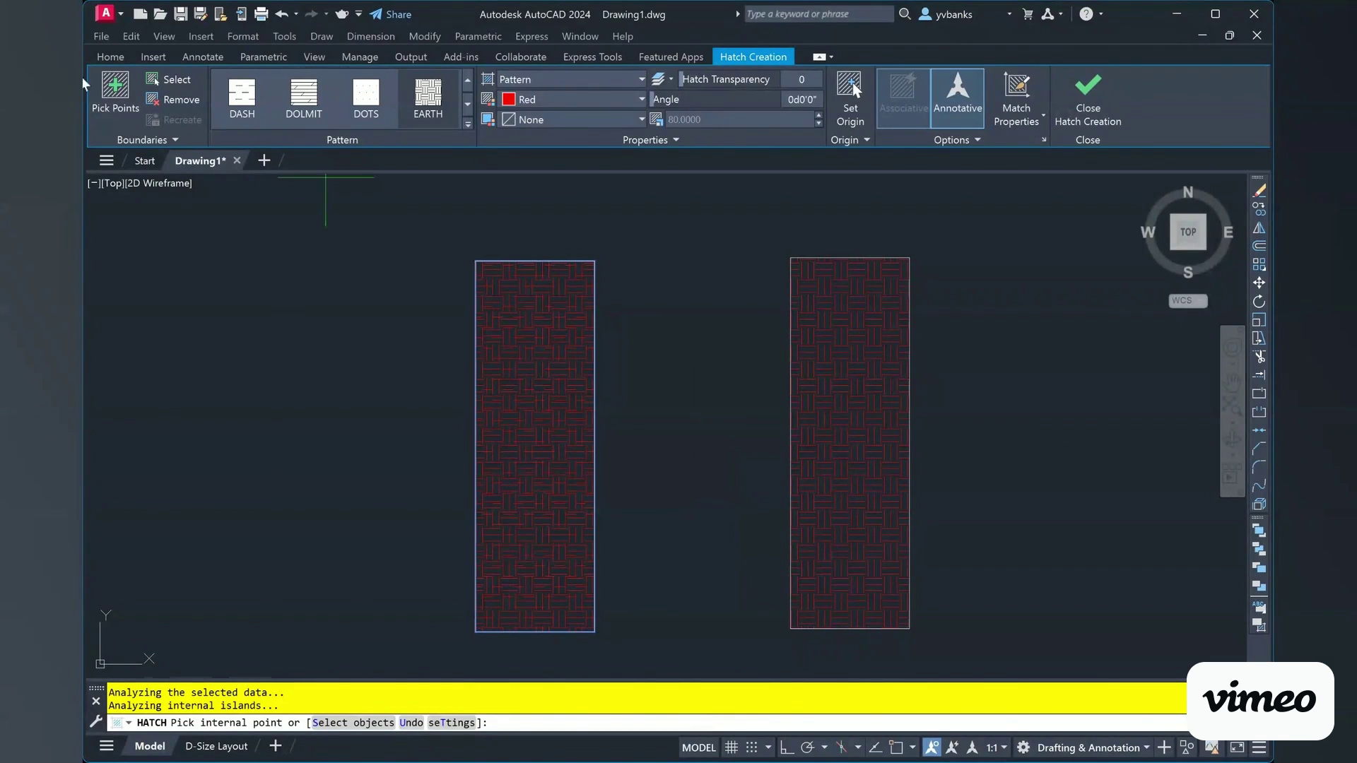
- Undo the extra hatch and match the right hatch to the left's red DASH, scale 100
{"action": "left_click", "coordinate": [282, 16]}
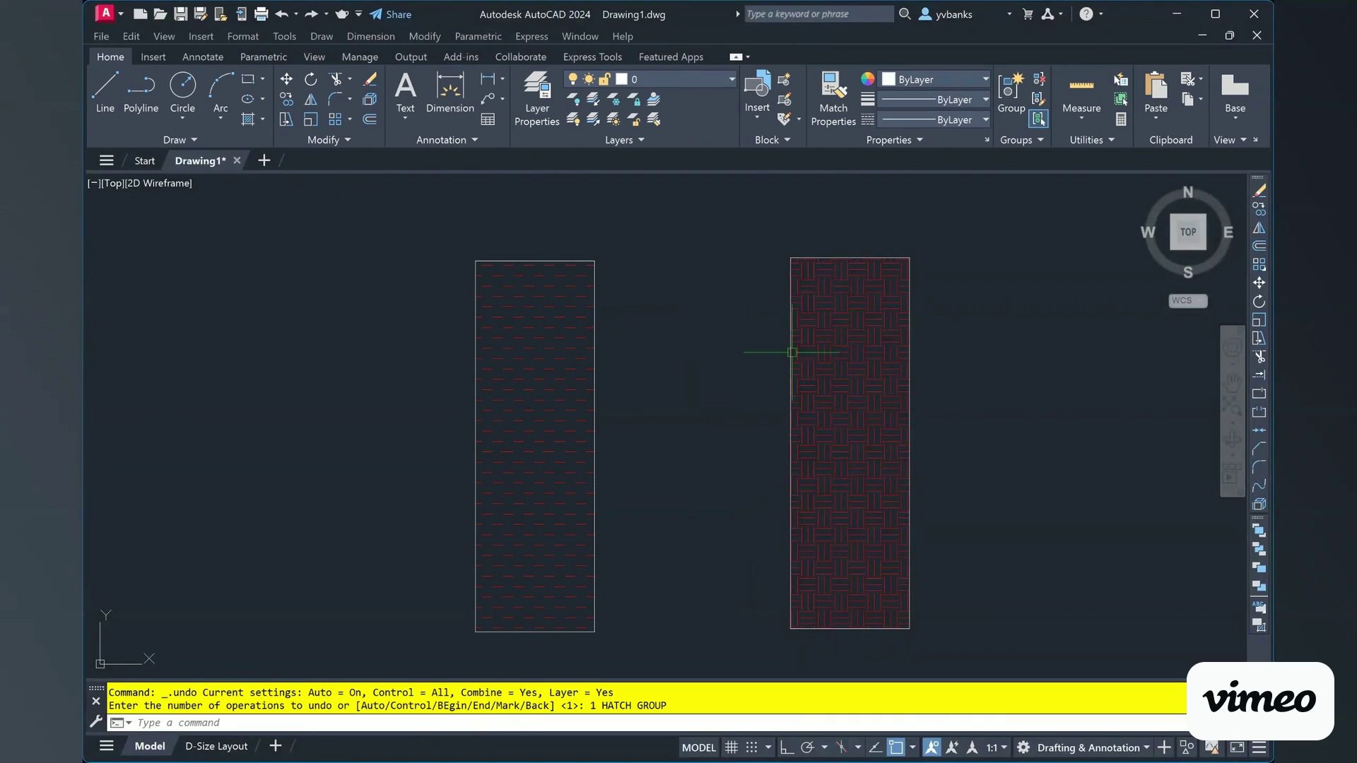
{"action": "left_click", "coordinate": [858, 409]}
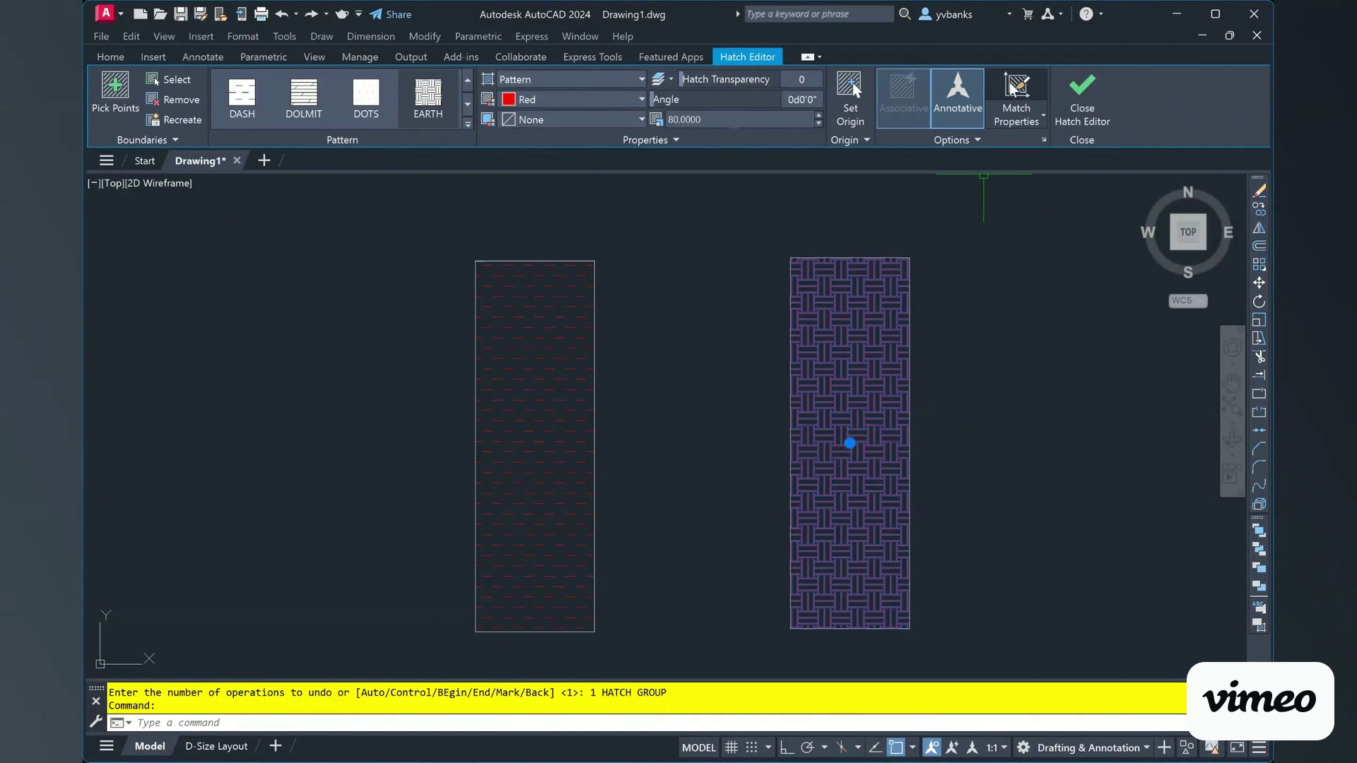
{"action": "left_click", "coordinate": [1019, 90]}
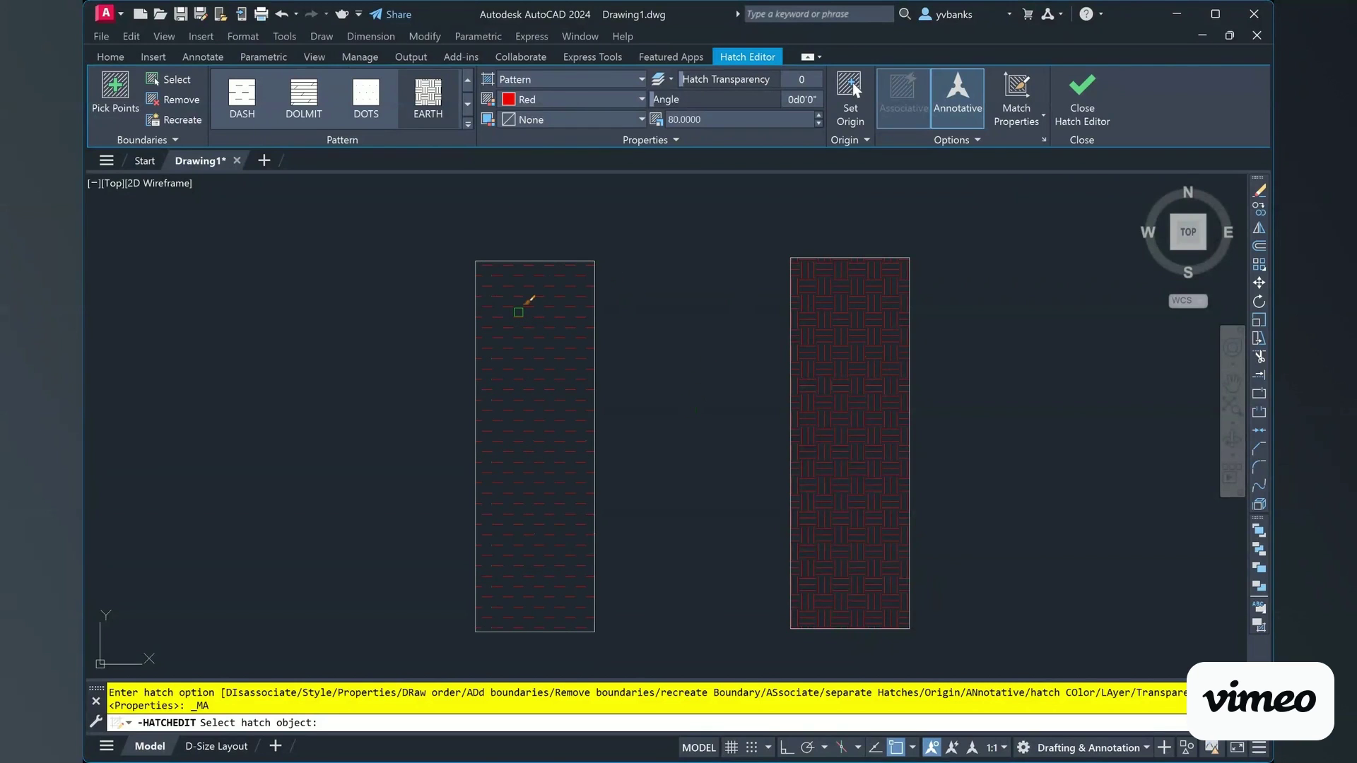
{"action": "left_click", "coordinate": [518, 316]}
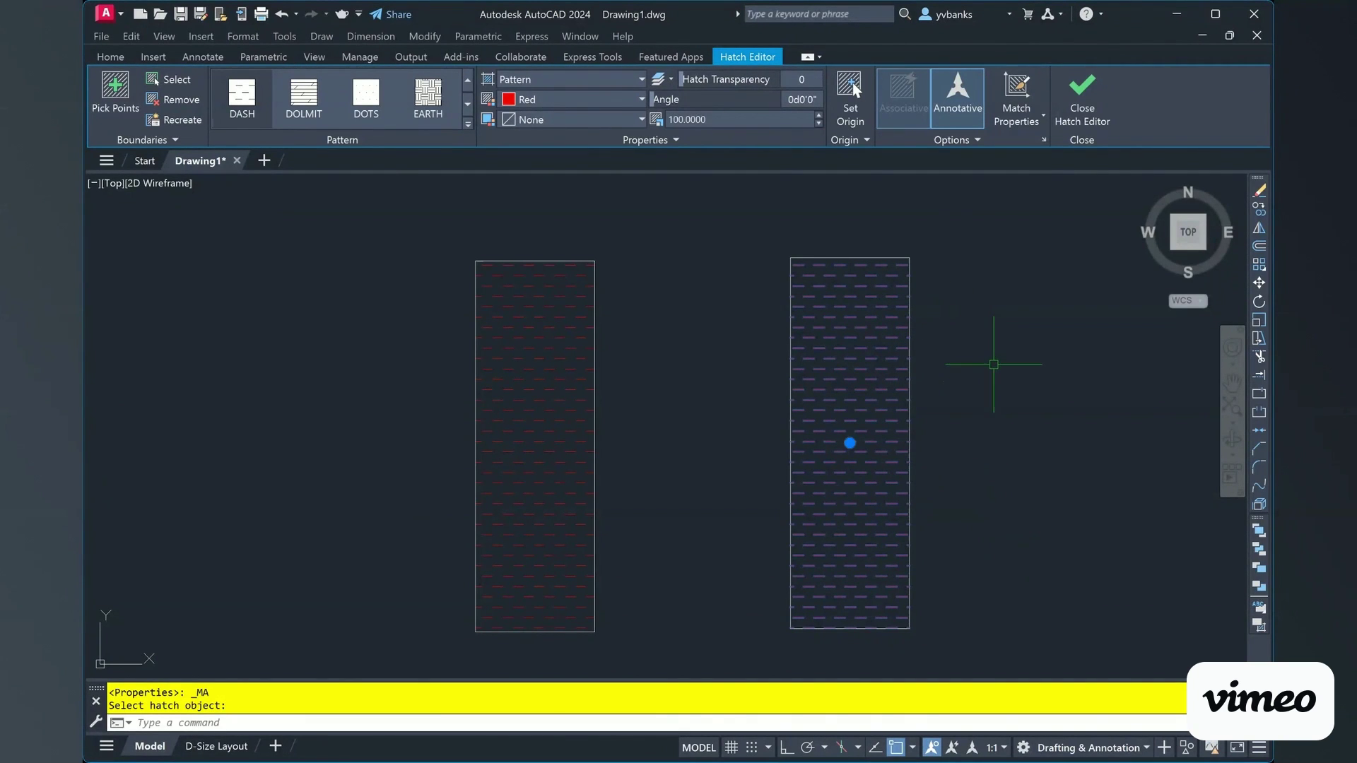
{"action": "key", "text": "Escape"}
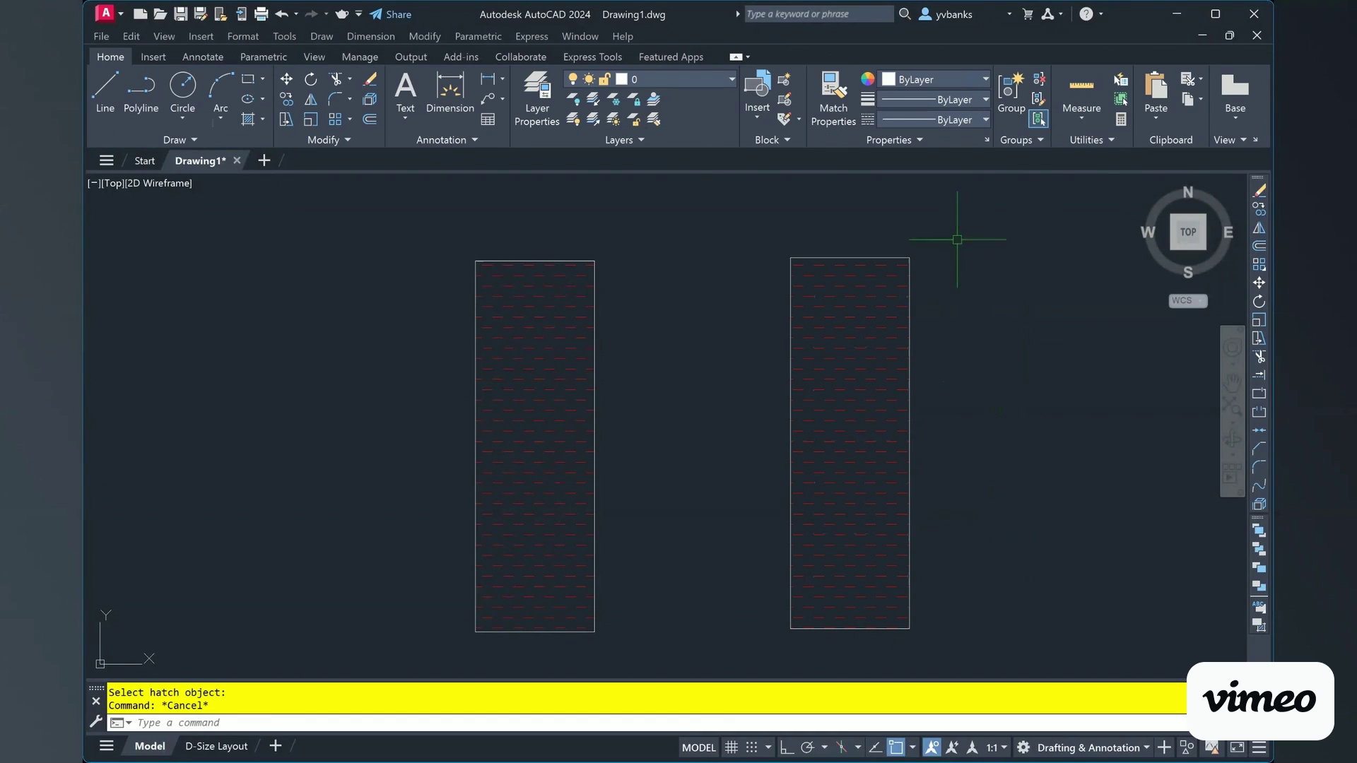
- Select the right and left hatches in turn to confirm their settings match
{"action": "left_click", "coordinate": [838, 376]}
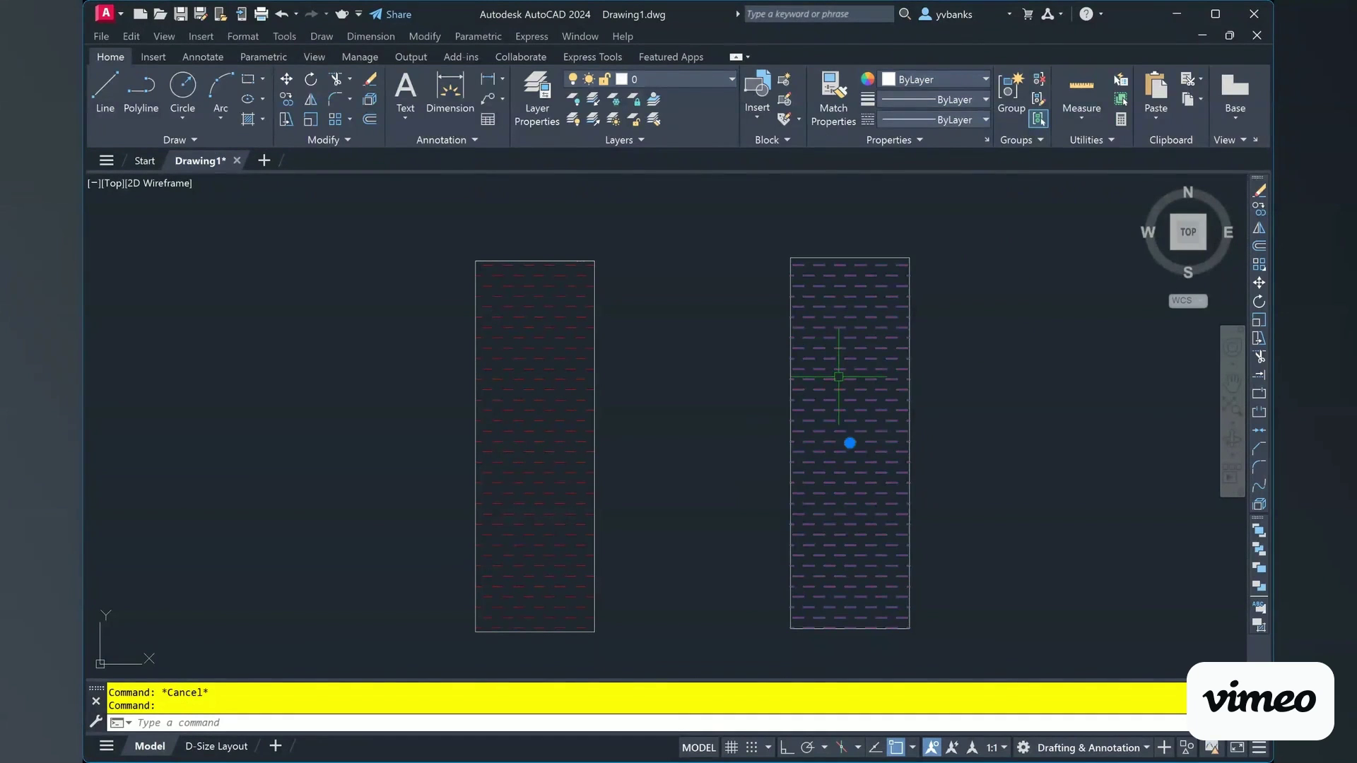
{"action": "left_click", "coordinate": [515, 372]}
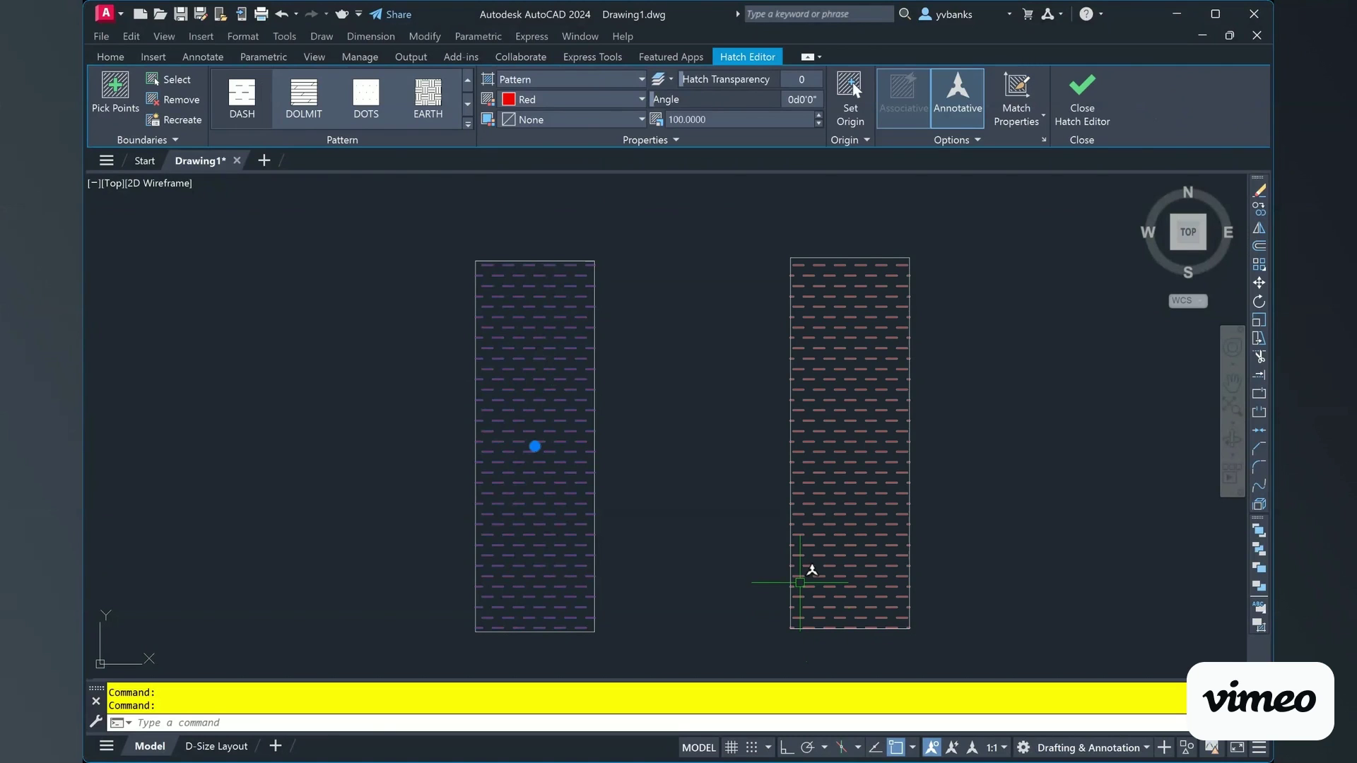
{"action": "key", "text": "Escape"}
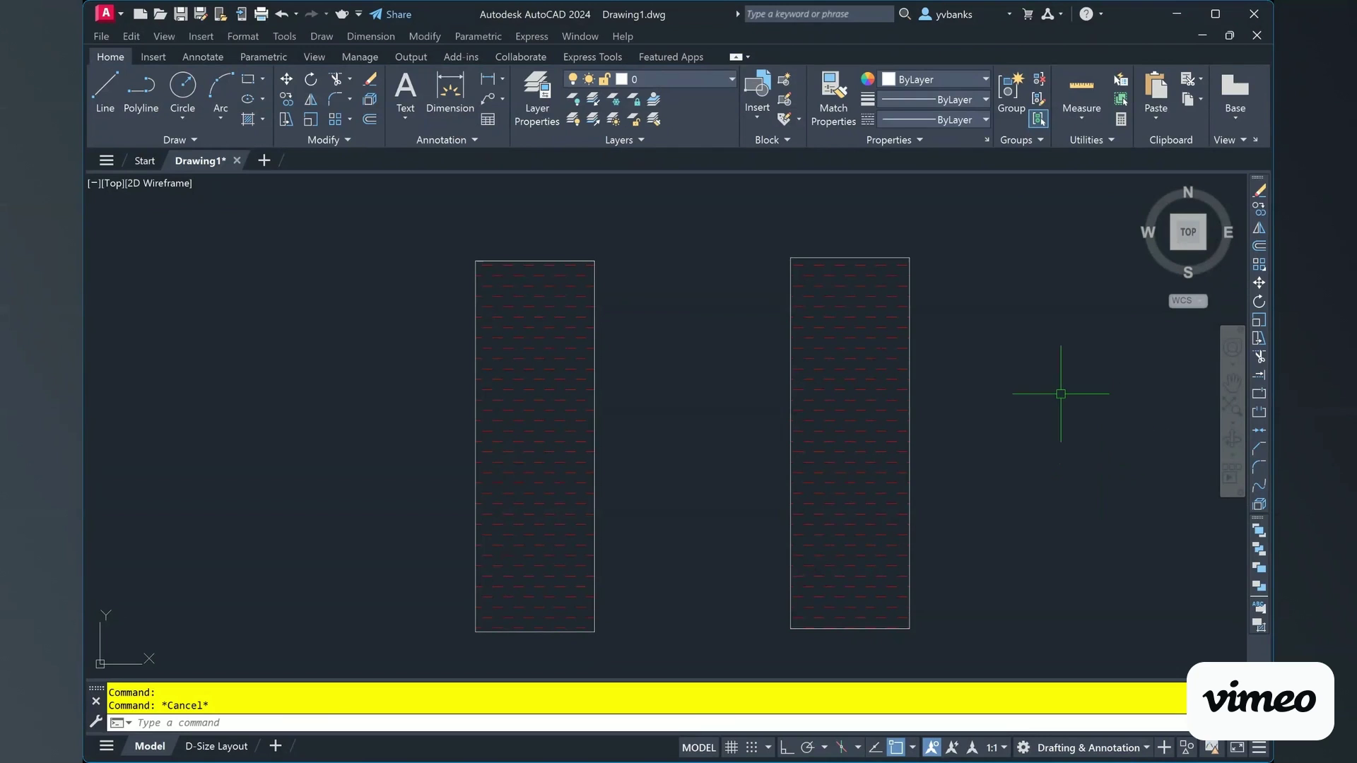
- Zoom out and pan so the rectangles, green circles and magenta square are centred
{"action": "scroll", "coordinate": [1067, 388], "scroll_direction": "down", "scroll_amount": 3}
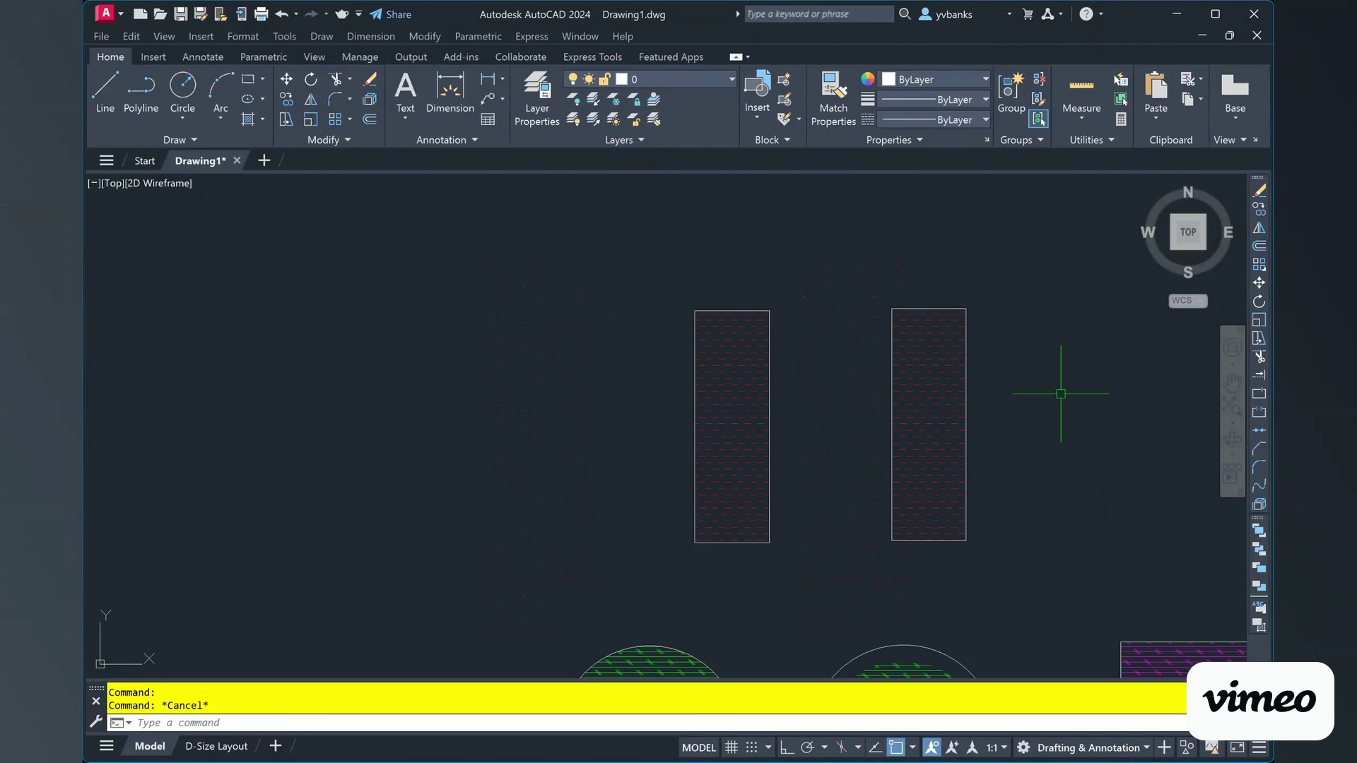
{"action": "left_click", "coordinate": [1233, 381]}
{"action": "mouse_move", "coordinate": [1085, 468]}
{"action": "left_mouse_down"}
{"action": "mouse_move", "coordinate": [669, 288]}
{"action": "mouse_move", "coordinate": [687, 335]}
{"action": "left_mouse_up"}
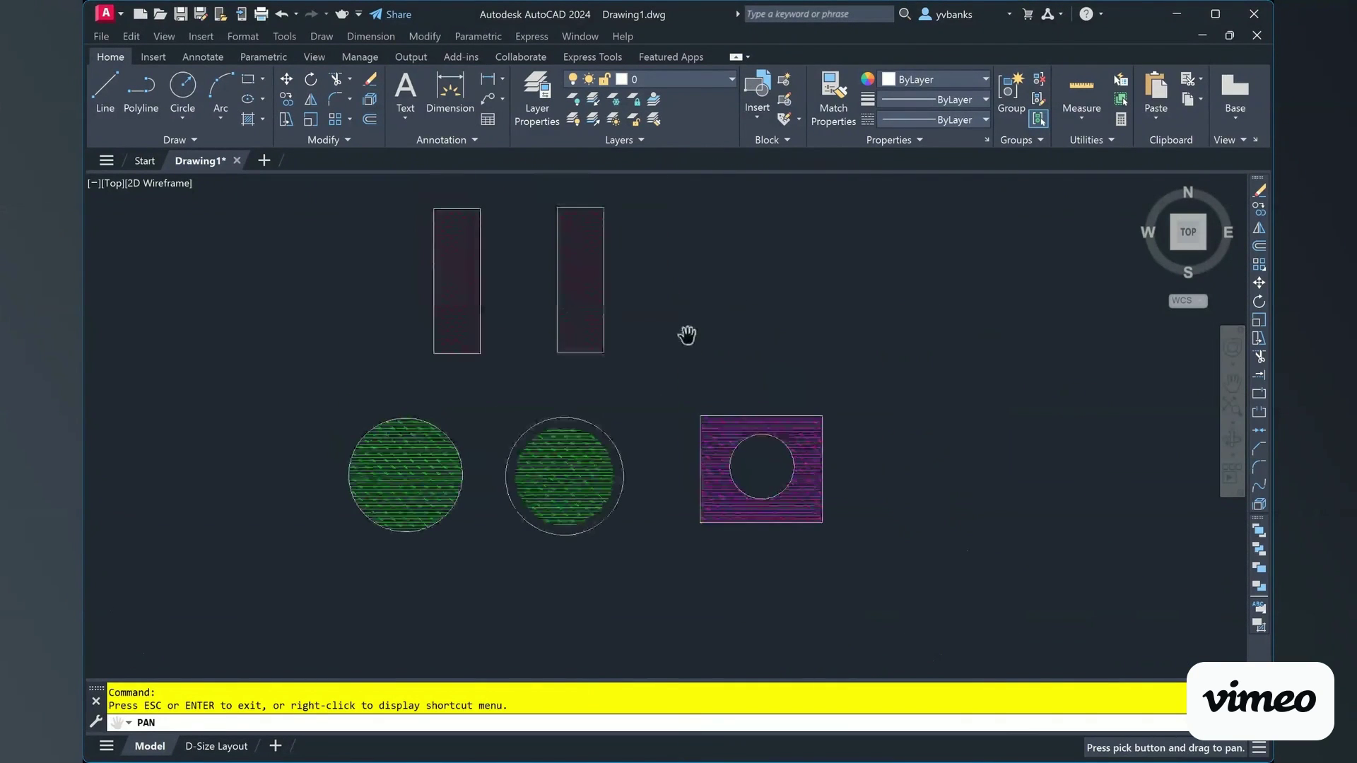
{"action": "key", "text": "Escape"}
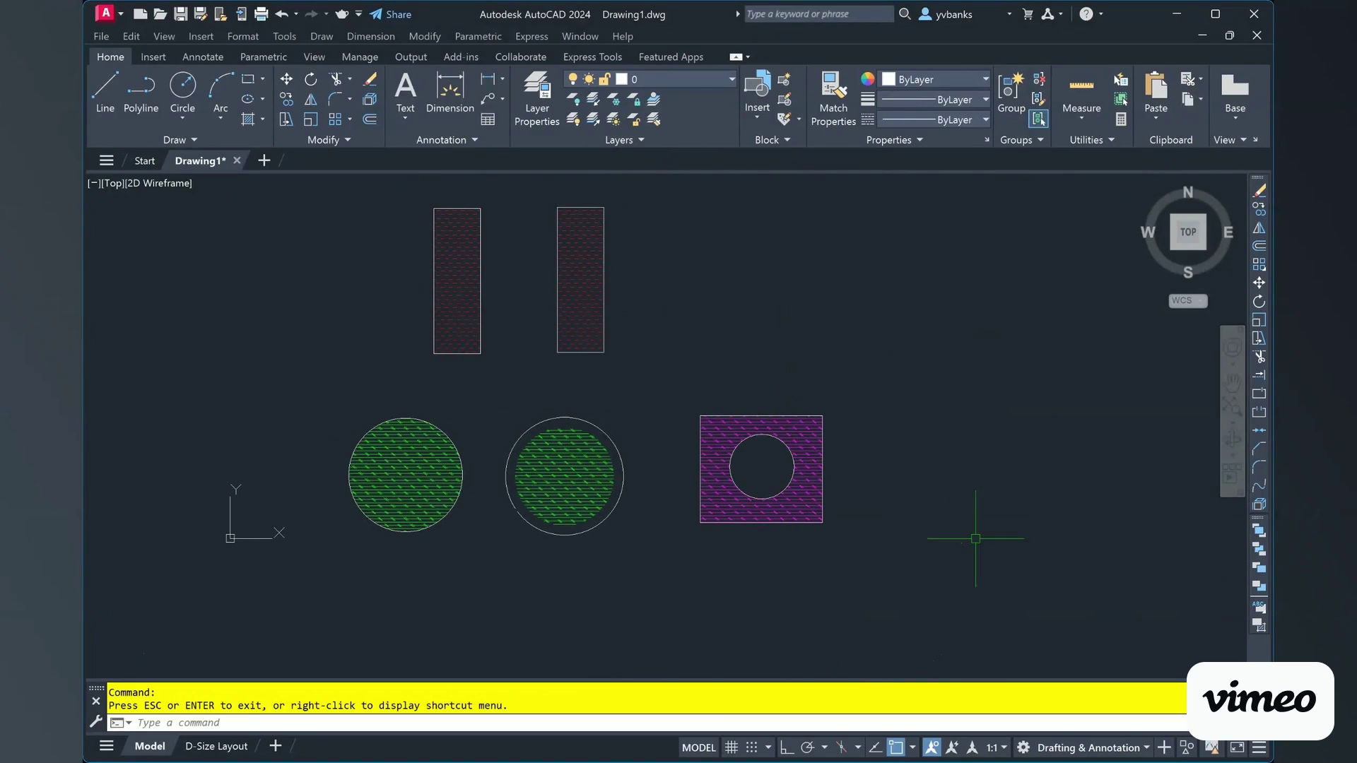